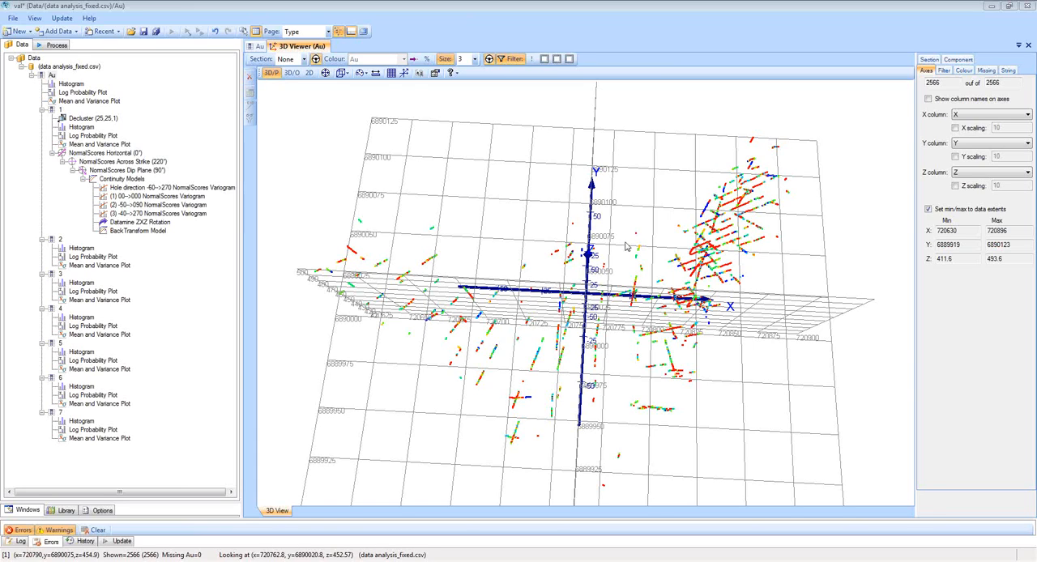
Inspect all Au samples and the domain 1 samples in 3D from several angles, and view the histogram of each.
mouse_move(609, 266)
left_mouse_down()
mouse_move(613, 284)
mouse_move(615, 265)
left_mouse_up()
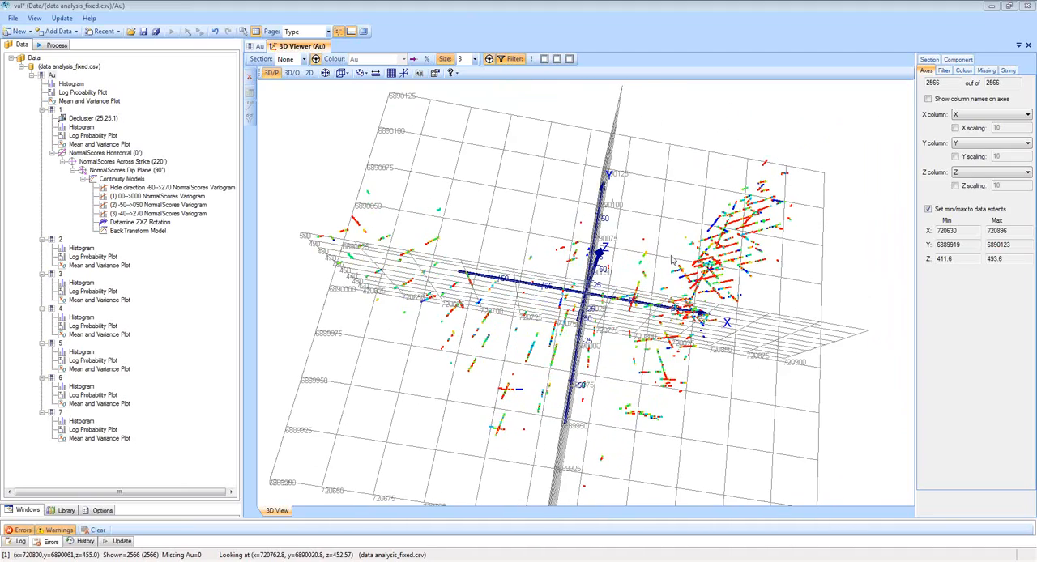
left_click_drag(642, 297, 624, 290)
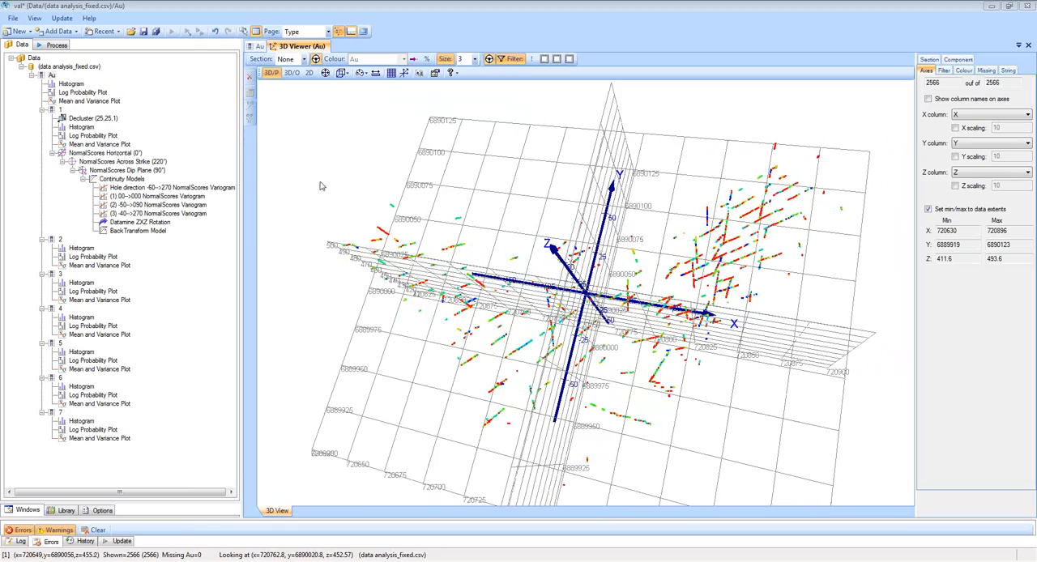
left_click(59, 110)
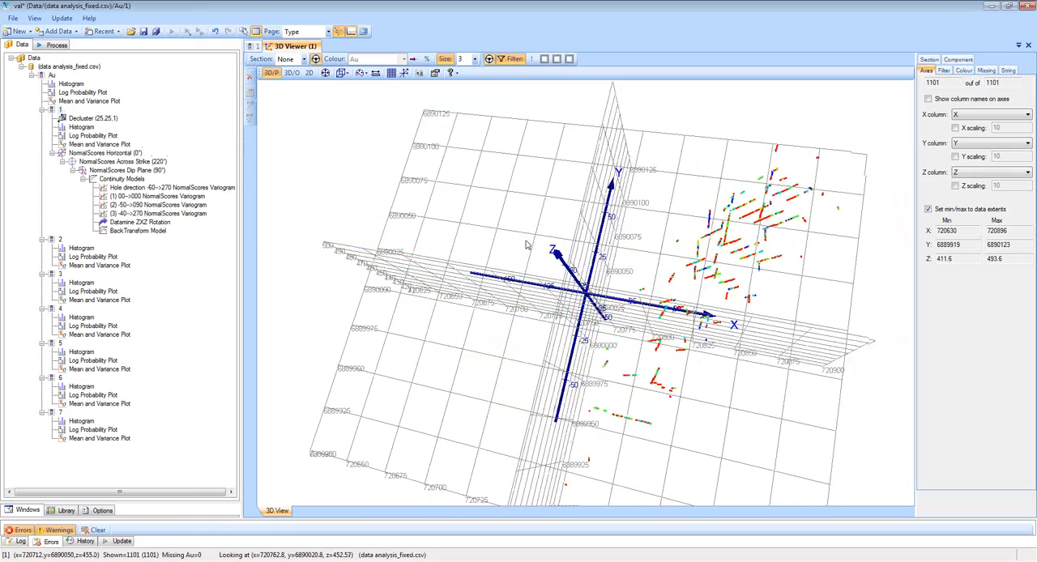
left_click_drag(550, 254, 489, 214)
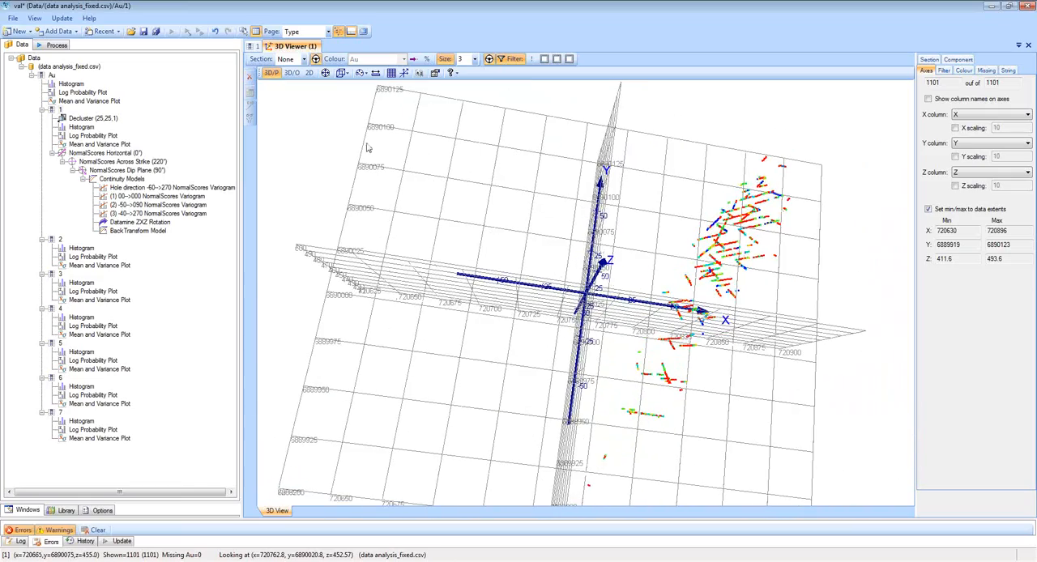
double_click(70, 83)
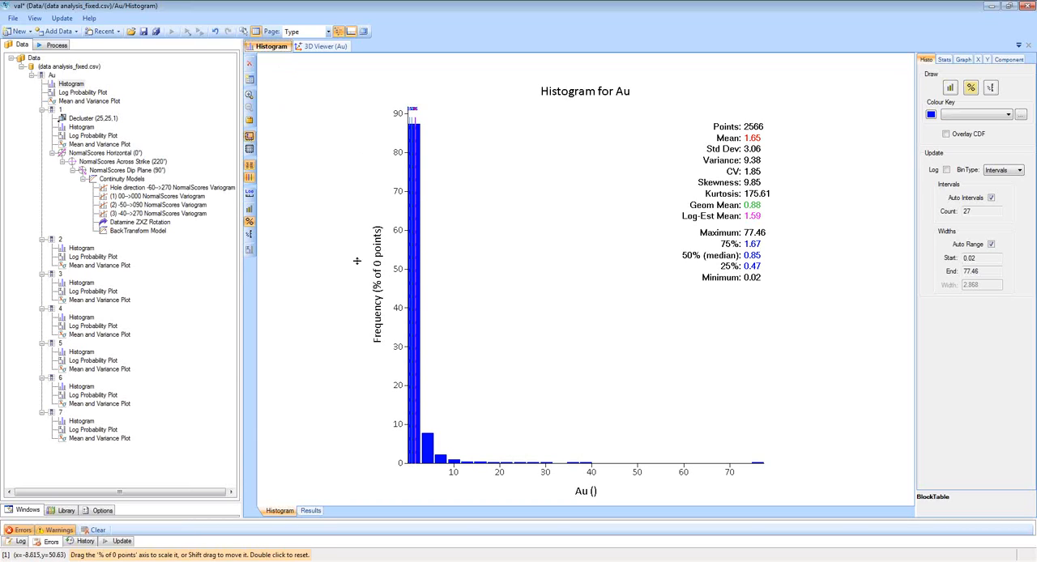
left_click(77, 128)
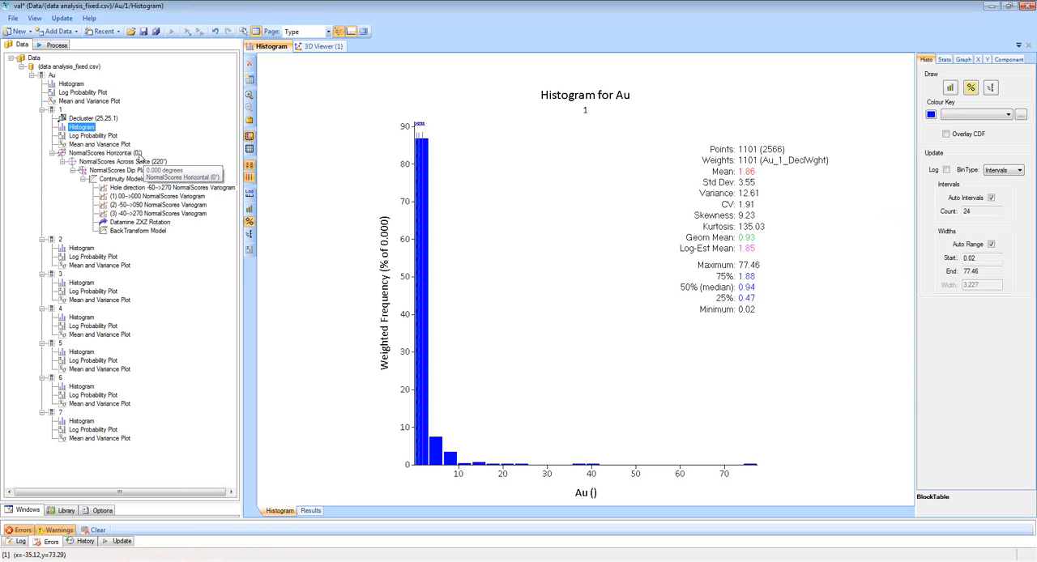
Examine domain 1's NormalScores Horizontal (0°) continuity as a fan, as variograms and as a plane in the 3D viewer.
left_click(134, 153)
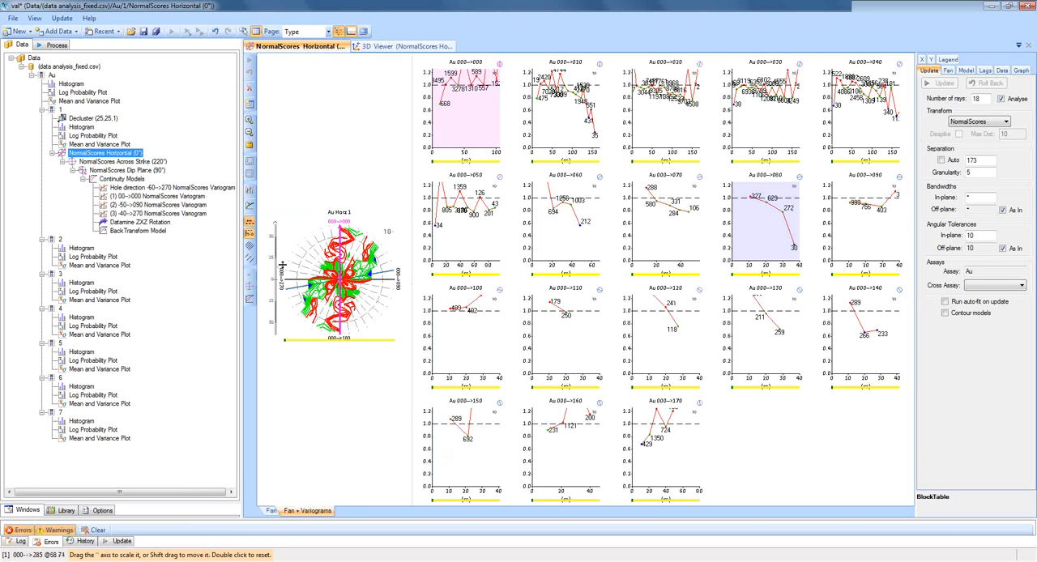
left_click(393, 47)
left_click_drag(603, 212, 608, 188)
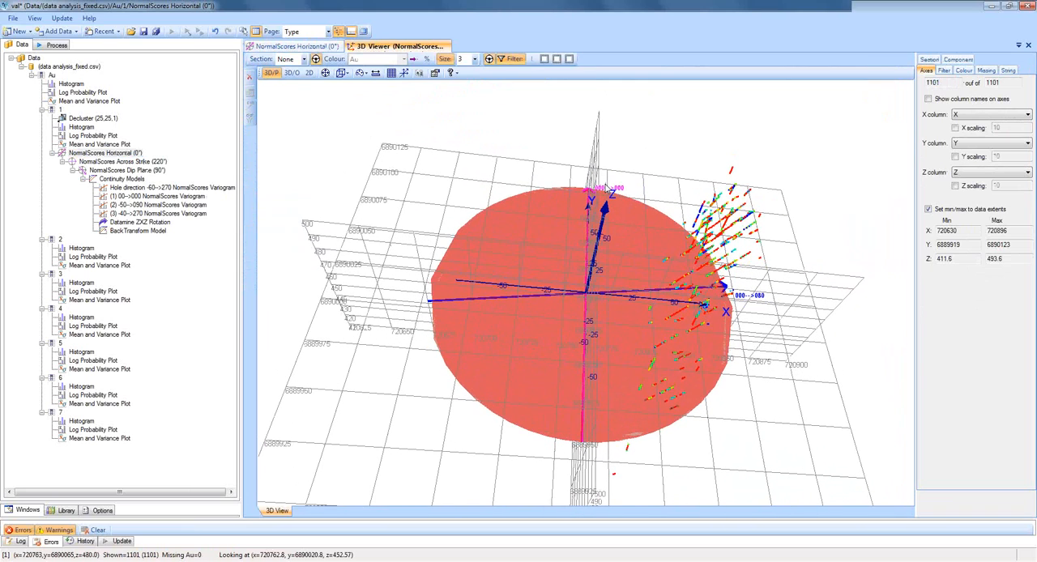
left_click(313, 46)
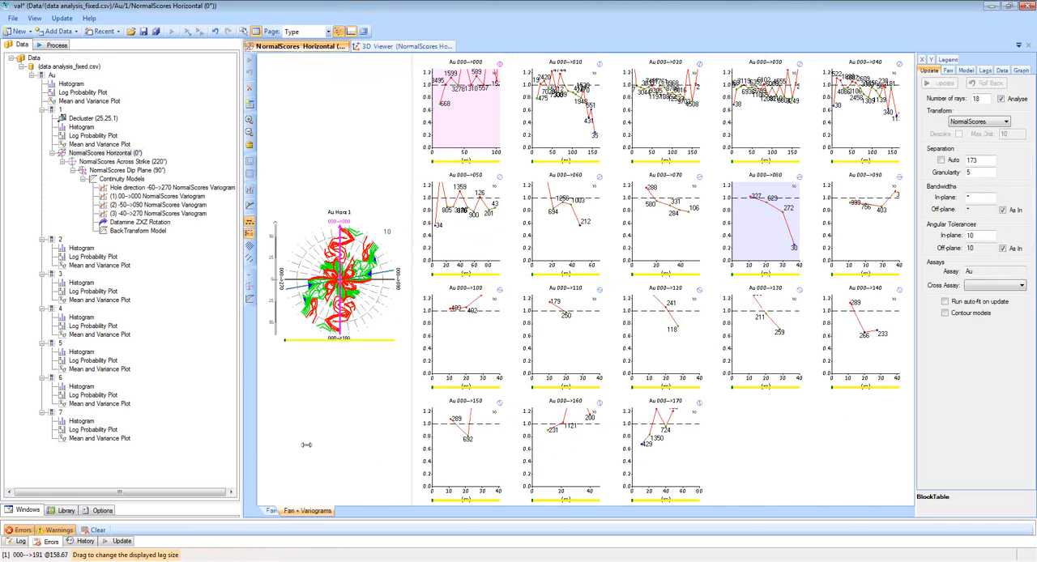
left_click(270, 512)
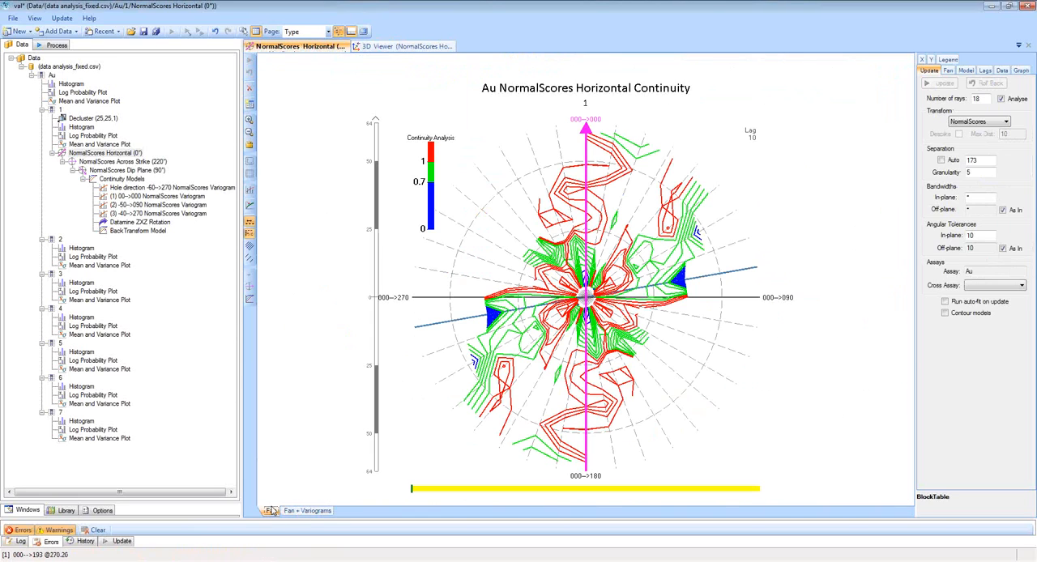
left_click(320, 515)
Examine domain 1's NormalScores Across Strike (220°) variograms and its plane in the 3D viewer from several angles.
left_click(156, 163)
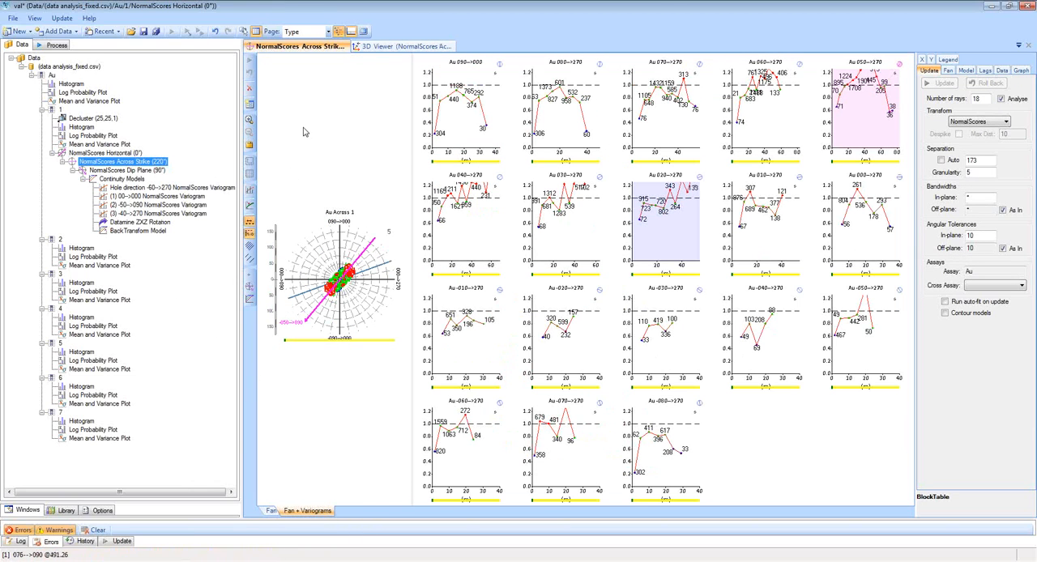
left_click(380, 46)
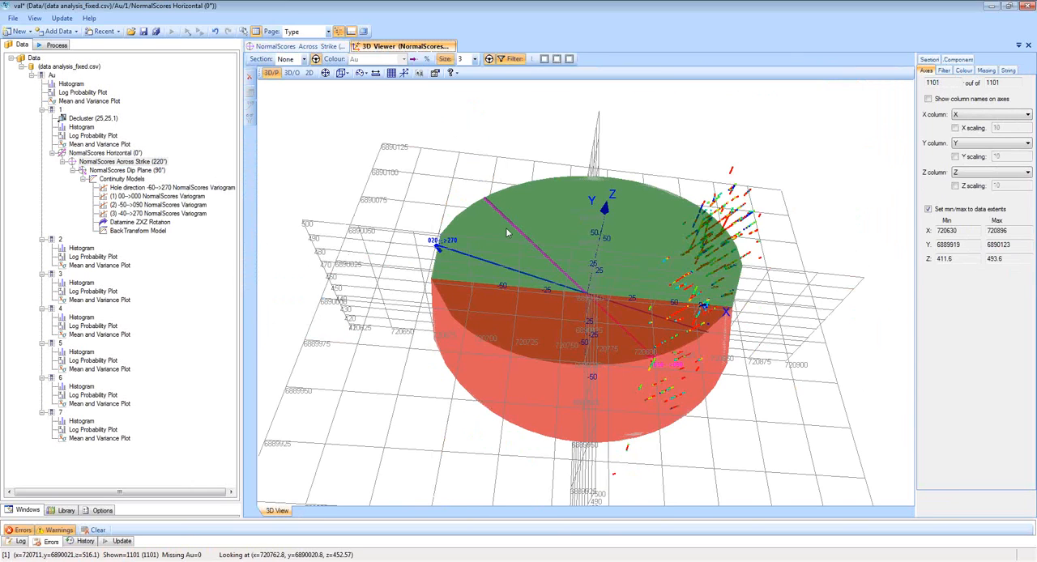
left_click_drag(506, 233, 528, 200)
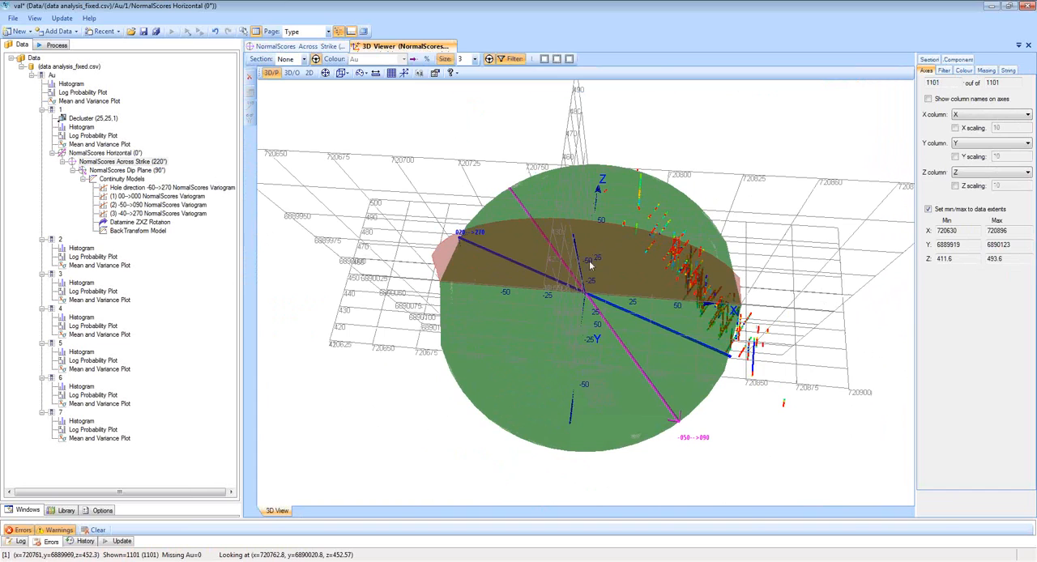
left_click_drag(592, 265, 609, 290)
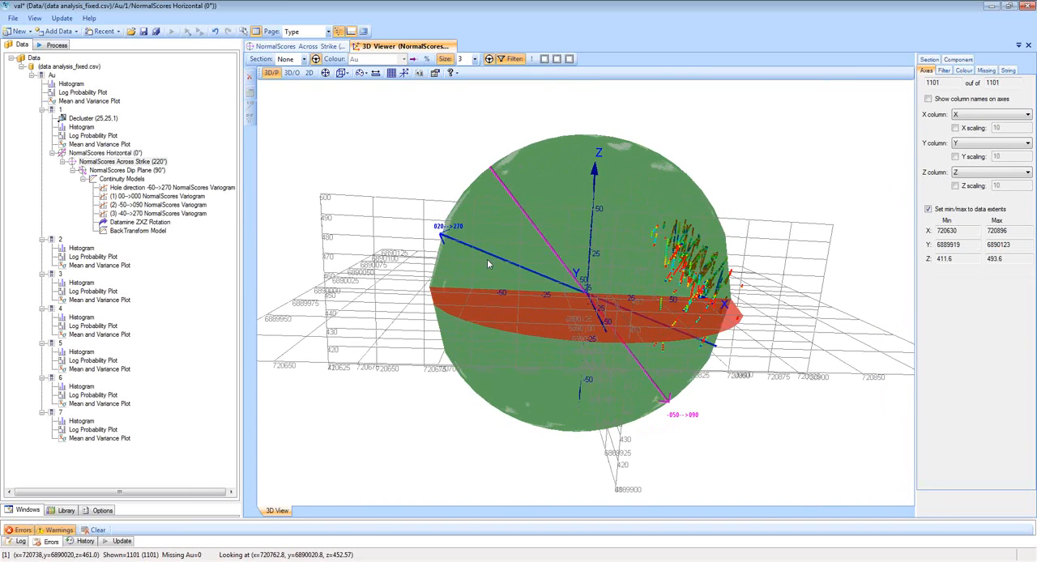
left_click(296, 47)
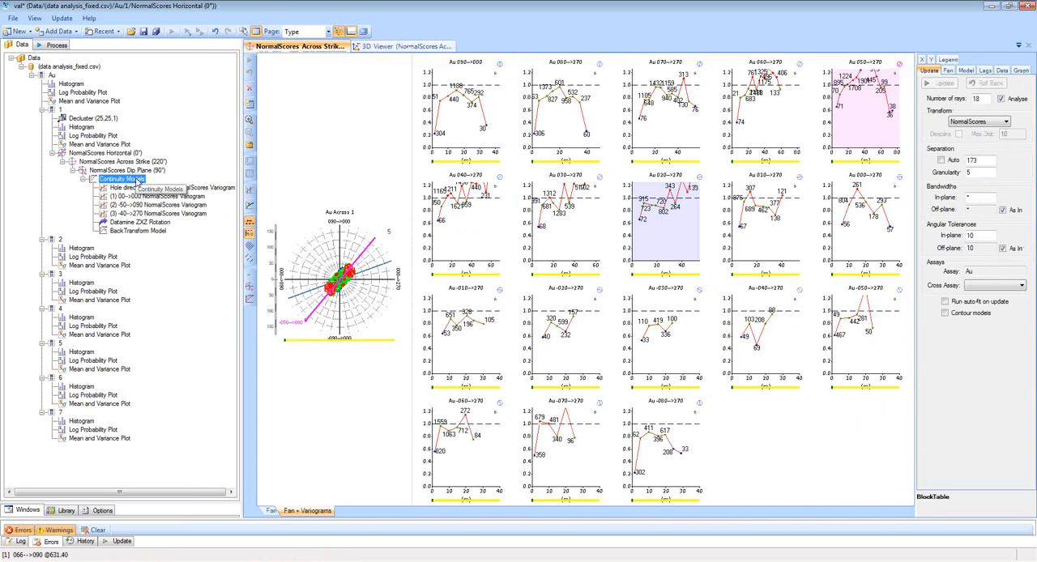
Display domain 1's Continuity Models, add a KNA component to them, and enlarge the chart area.
double_click(121, 179)
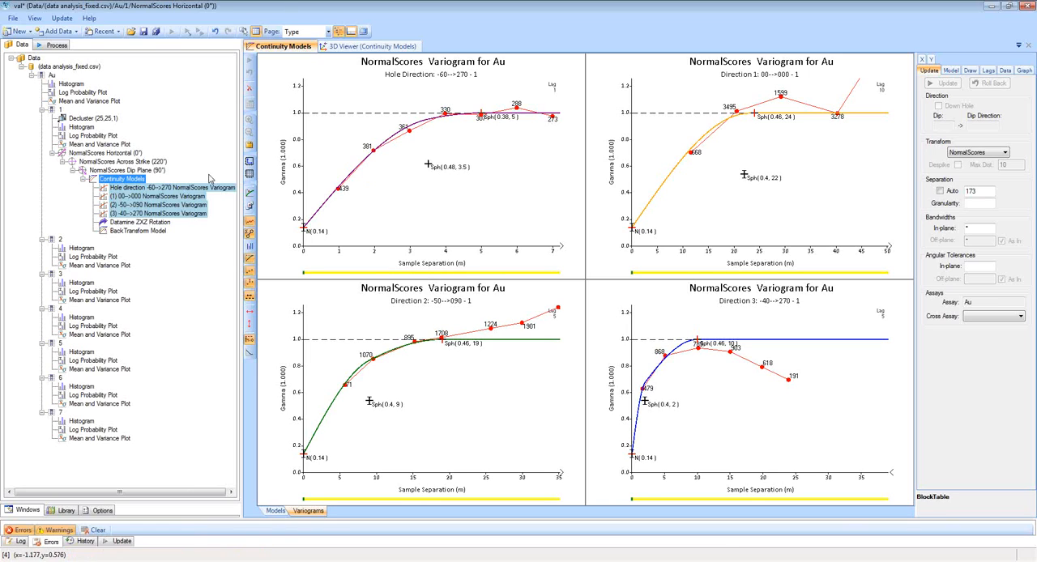
right_click(124, 182)
mouse_move(161, 187)
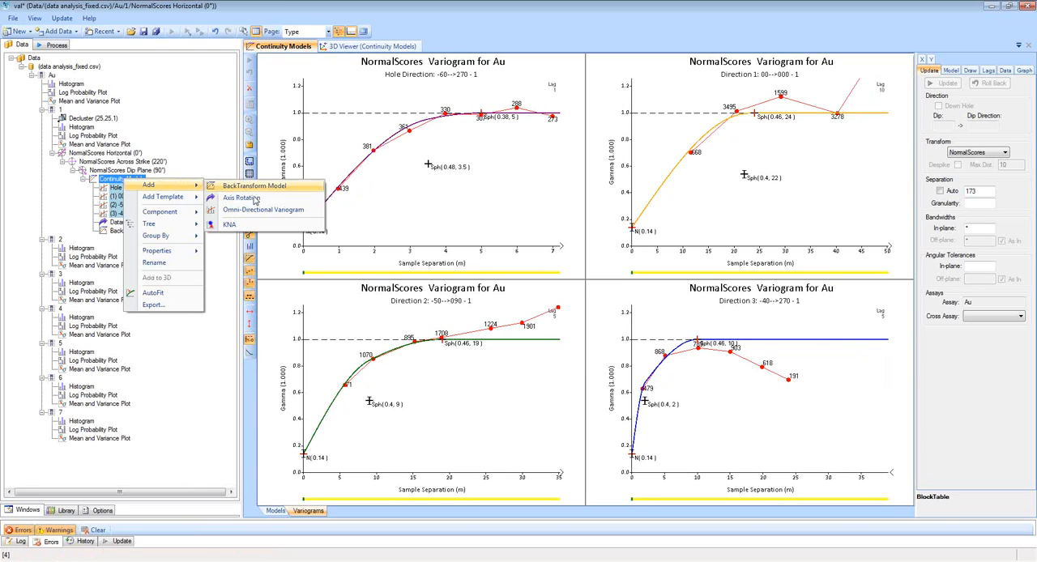
left_click(256, 230)
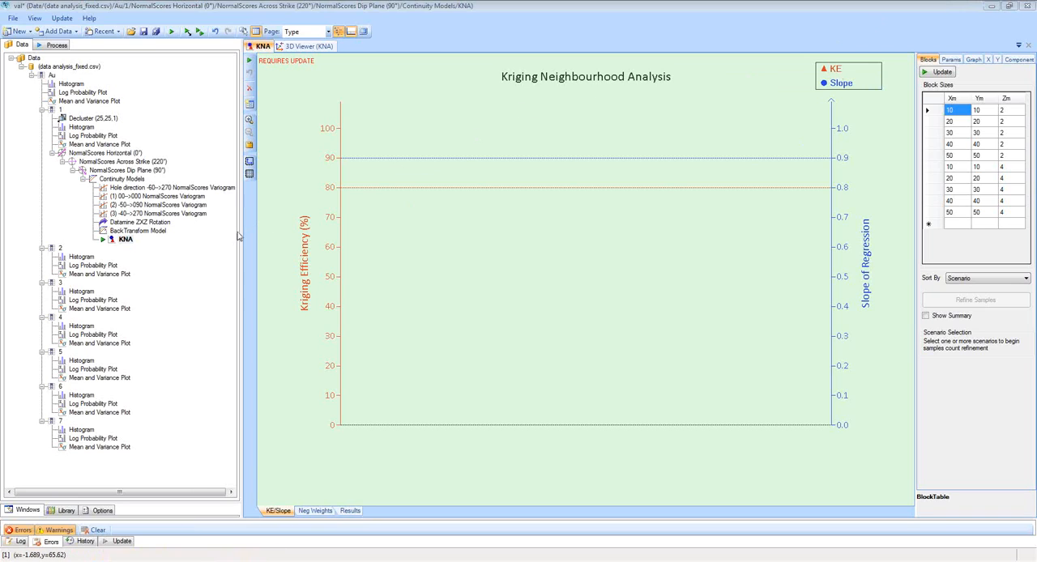
left_click_drag(242, 235, 191, 237)
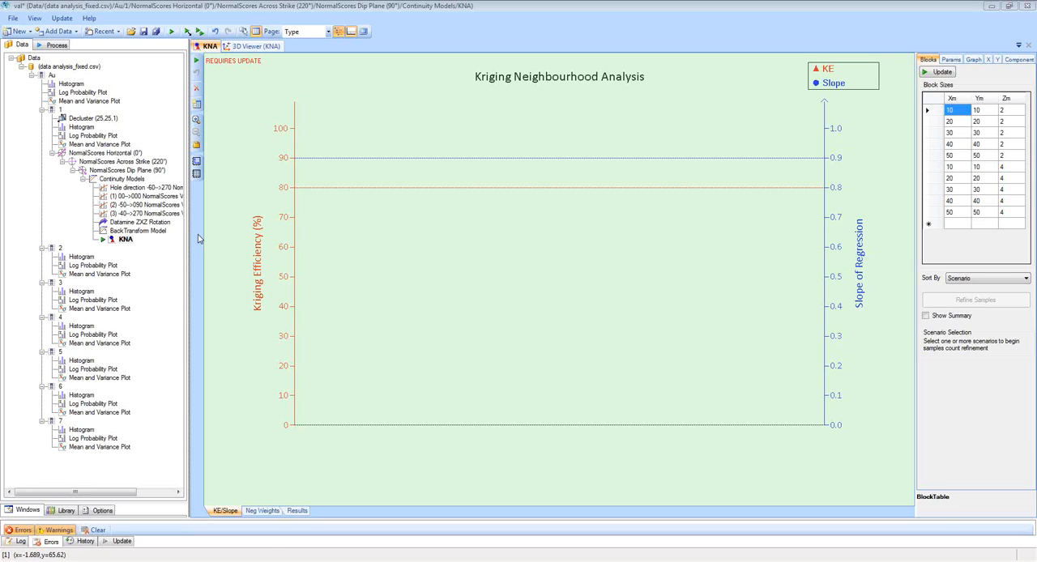
Set Xm and Ym of the first two KNA block sizes to 5 × 5 and 5 × 10.
left_click(965, 110)
type("5")
left_click(982, 111)
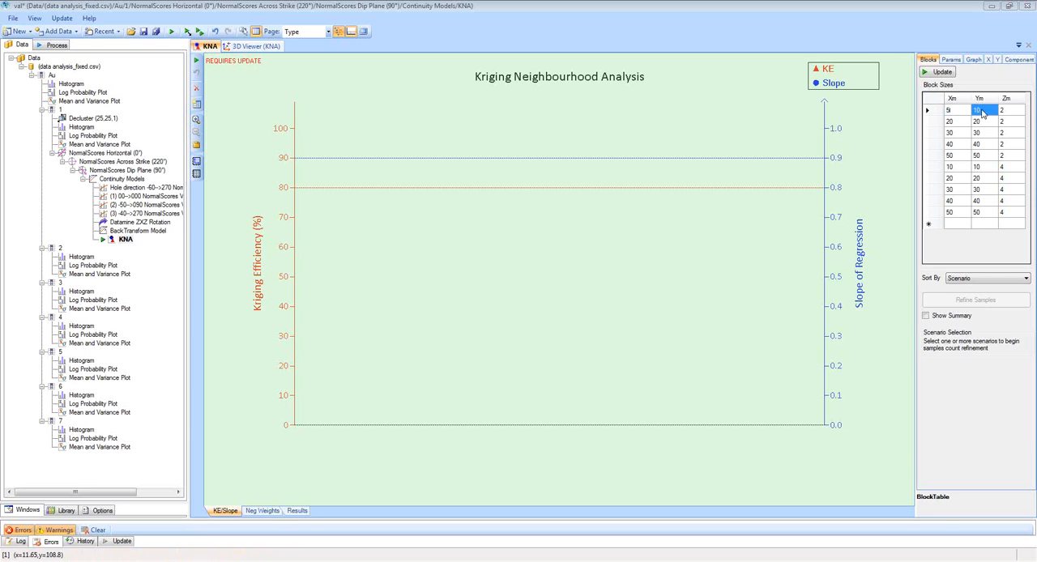
type("5")
left_click(958, 123)
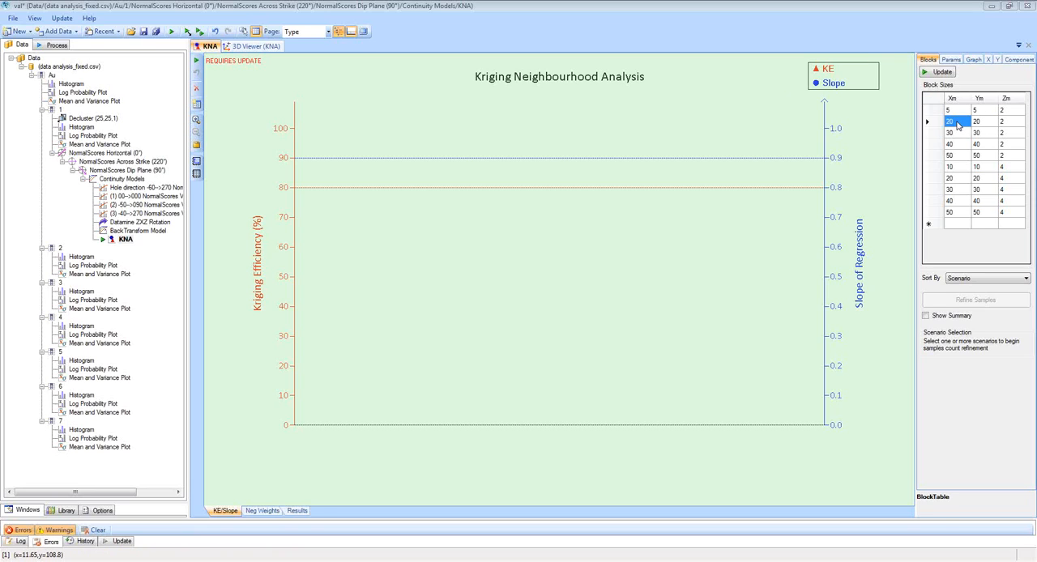
type("5")
left_click(979, 123)
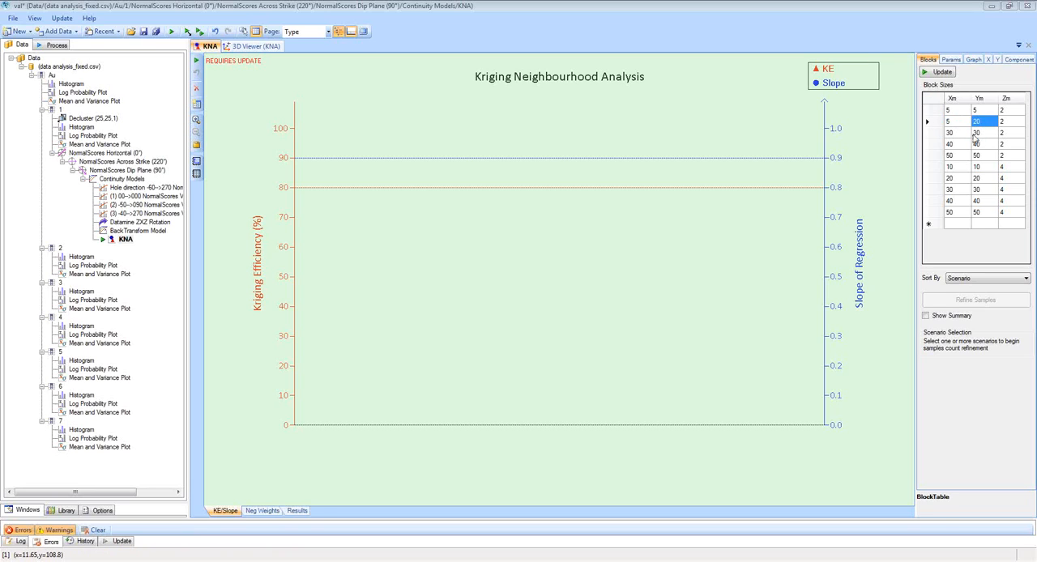
type("10")
Set Xm and Ym of the third and fourth KNA block sizes to 10 × 10 and 10 × 20.
left_click(958, 134)
type("10")
key("Tab")
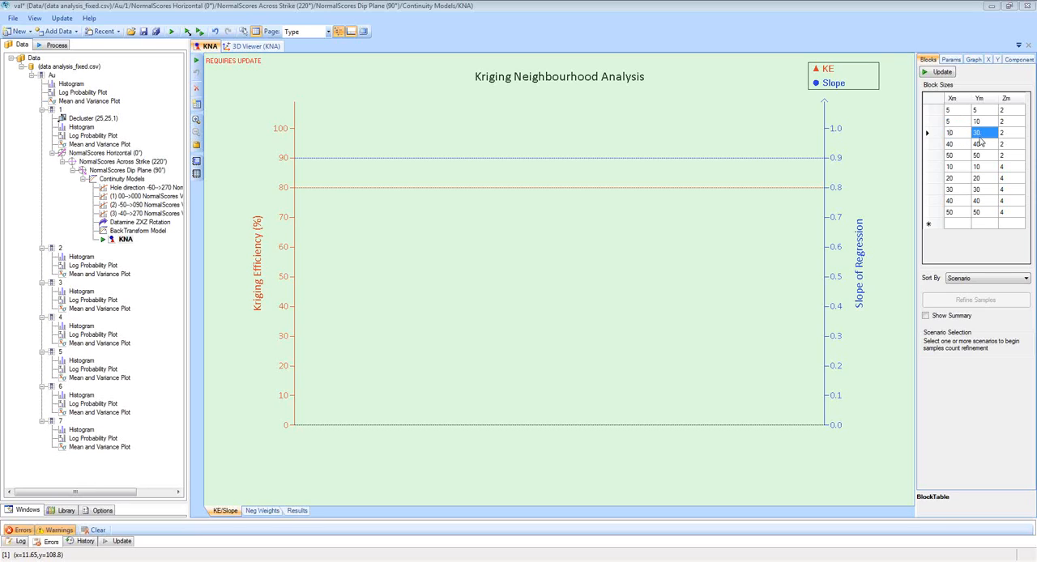
type("10")
left_click(960, 146)
type("10")
key("Tab")
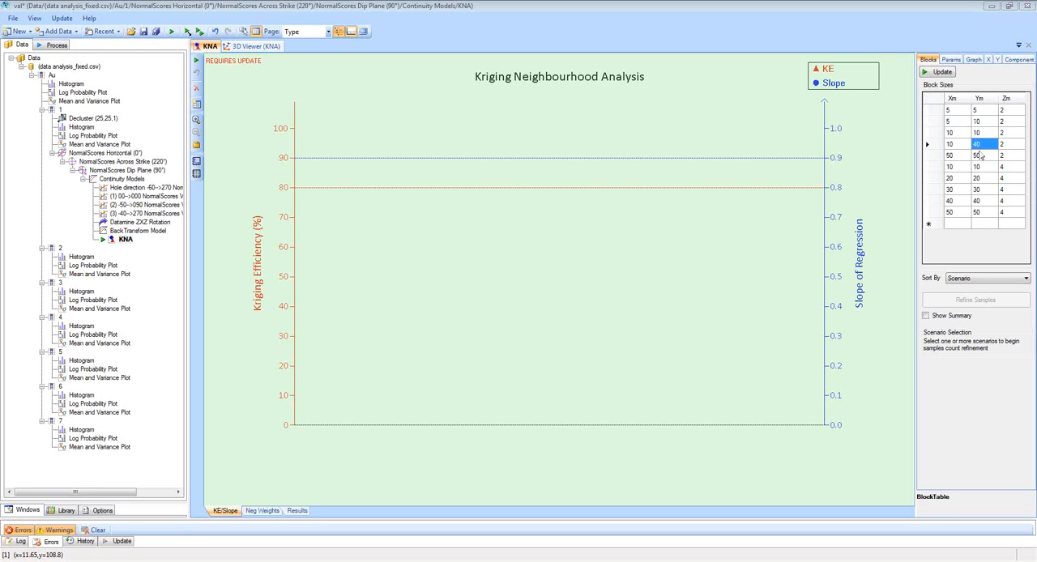
type("20")
Set the fifth KNA block size to Xm 20, Ym 20, and the sixth to Xm 20, Ym 40, Zm 2.
left_click(960, 159)
type("20")
key("Tab")
type("20")
left_click(959, 168)
type("20")
key("Tab")
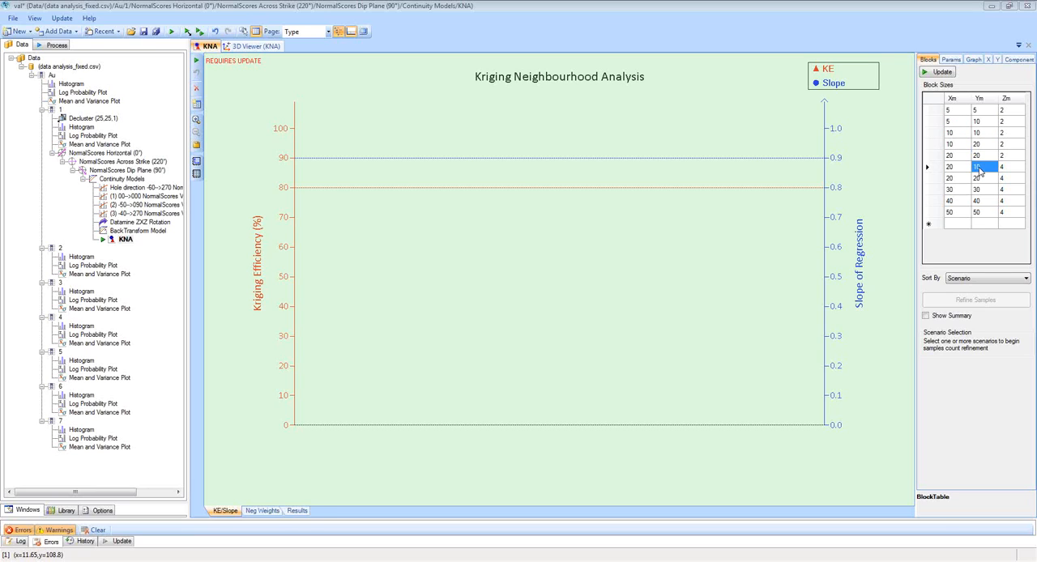
type("40")
left_click(1005, 168)
type("2")
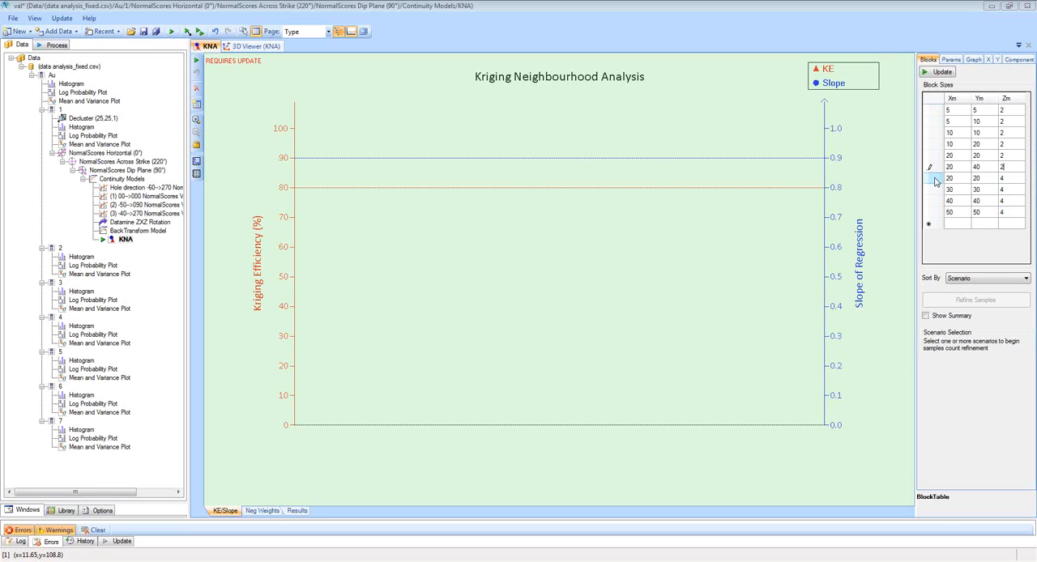
Delete the last four block sizes with Zm 4, and paste a copy of the first six rows below them.
left_click_drag(934, 179, 937, 212)
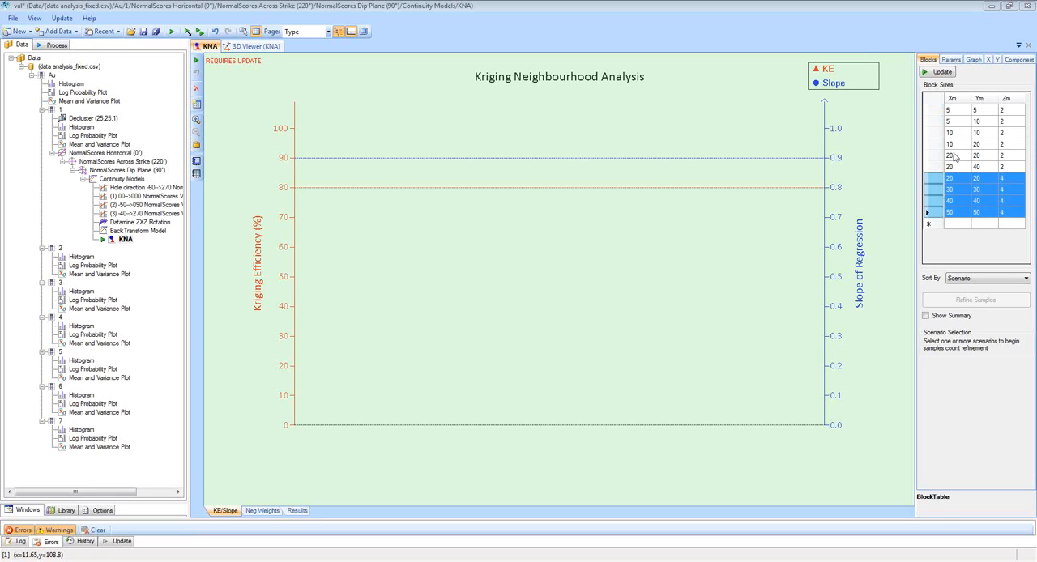
key("Delete")
left_click_drag(935, 114, 941, 169)
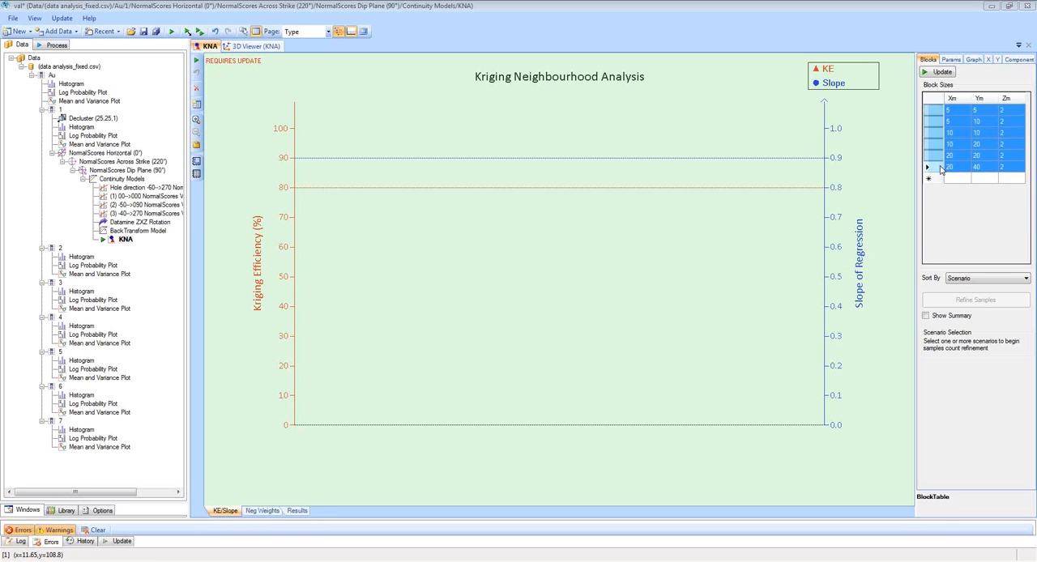
key("ctrl+c")
left_click(958, 178)
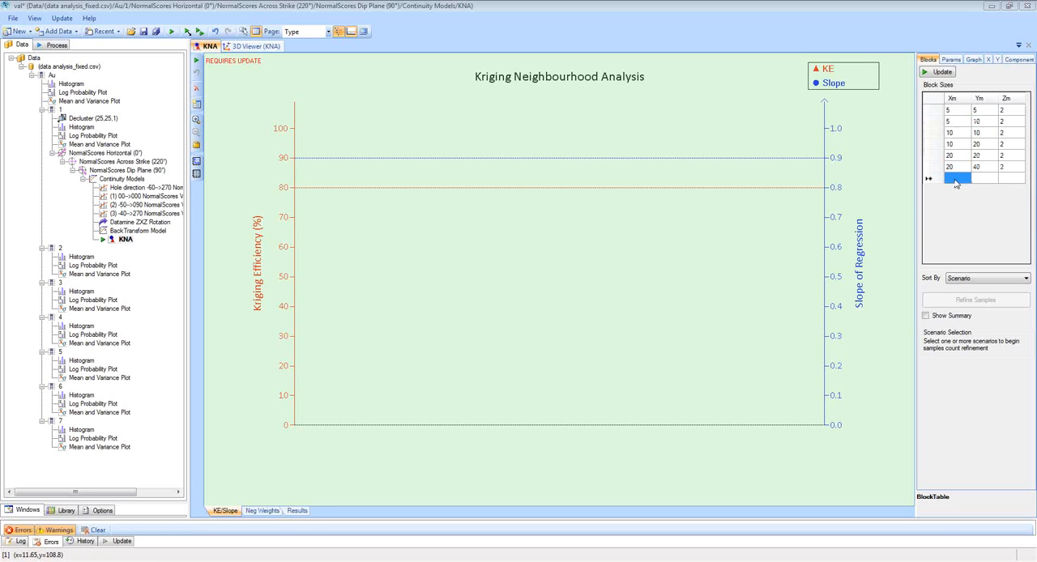
key("ctrl+v")
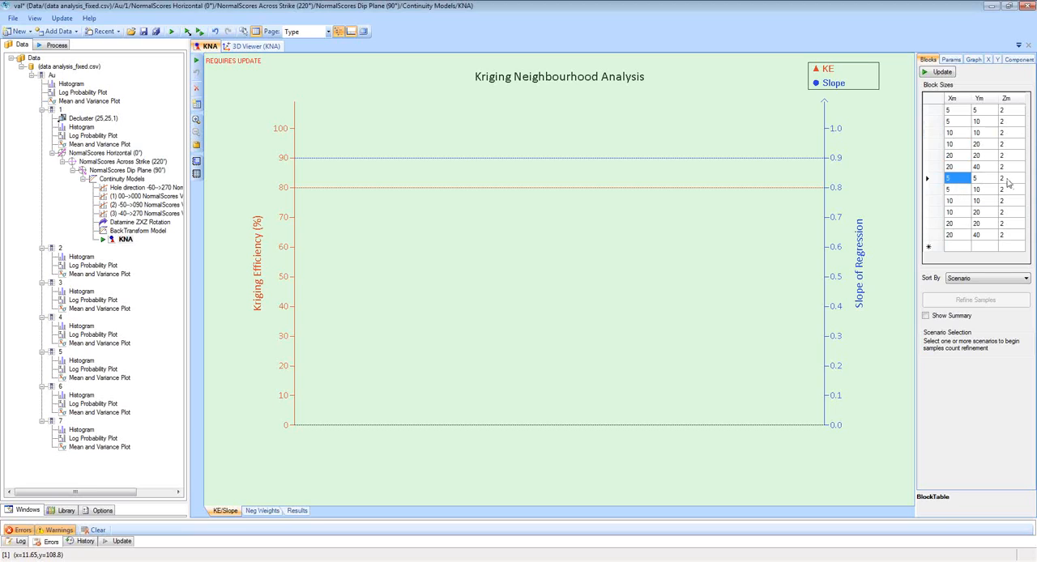
Set Zm to 4 for the six pasted block sizes.
left_click(1009, 179)
type("4")
key("Return")
type("4")
key("Return")
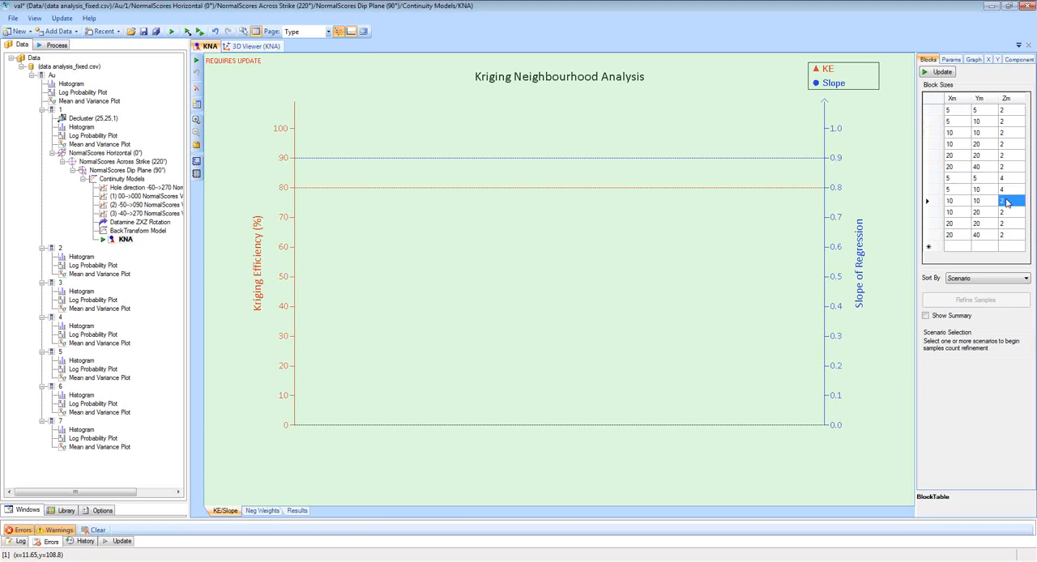
type("4")
key("Return")
type("4")
key("Return")
type("4")
key("Return")
type("4")
left_click(1001, 203)
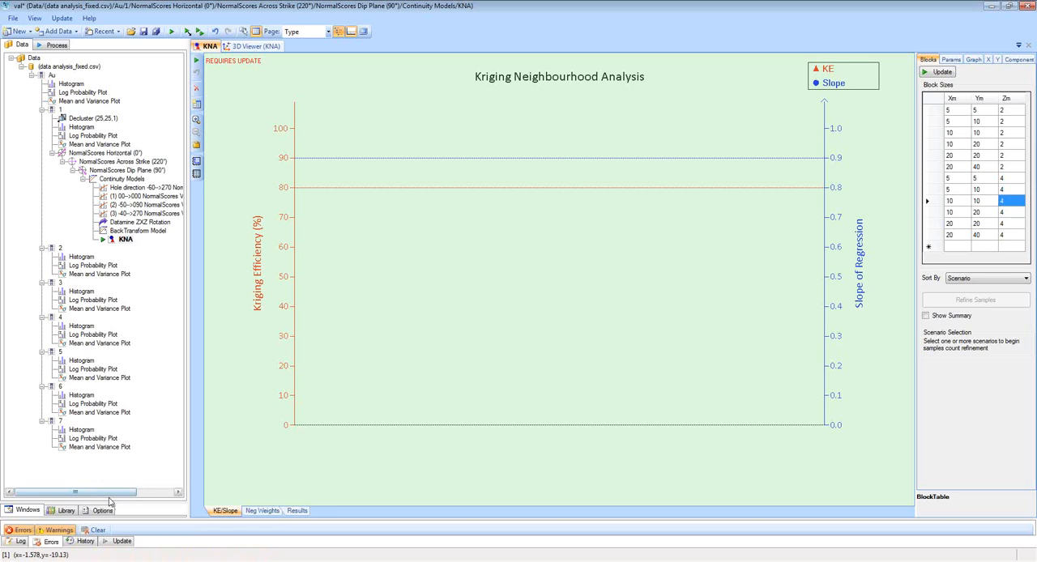
Enlarge the library pane and open the default KNA Block Sizes table in the Visor Library.
left_click_drag(111, 502, 89, 412)
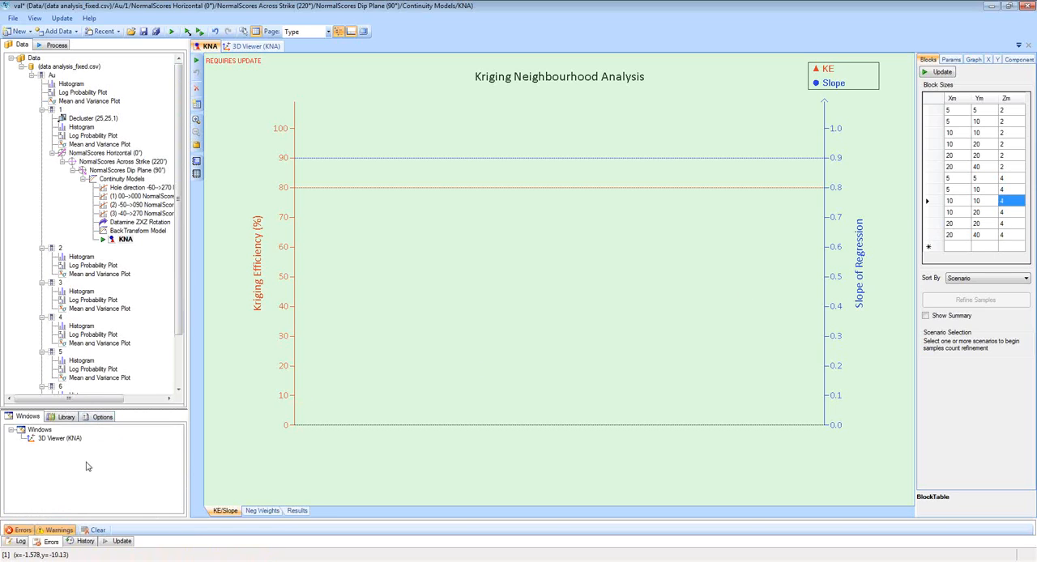
left_click(67, 417)
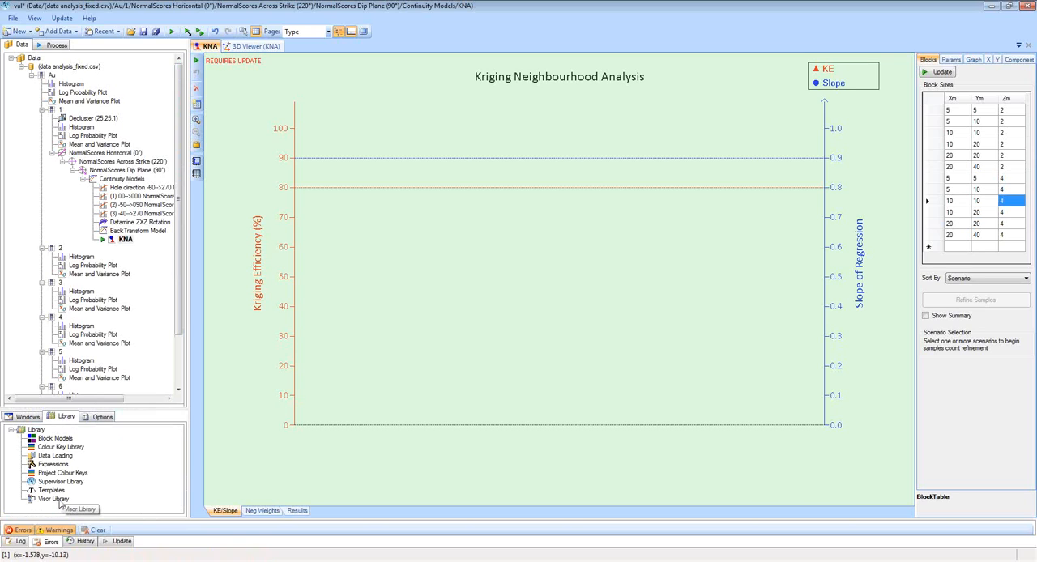
double_click(59, 502)
left_click(233, 512)
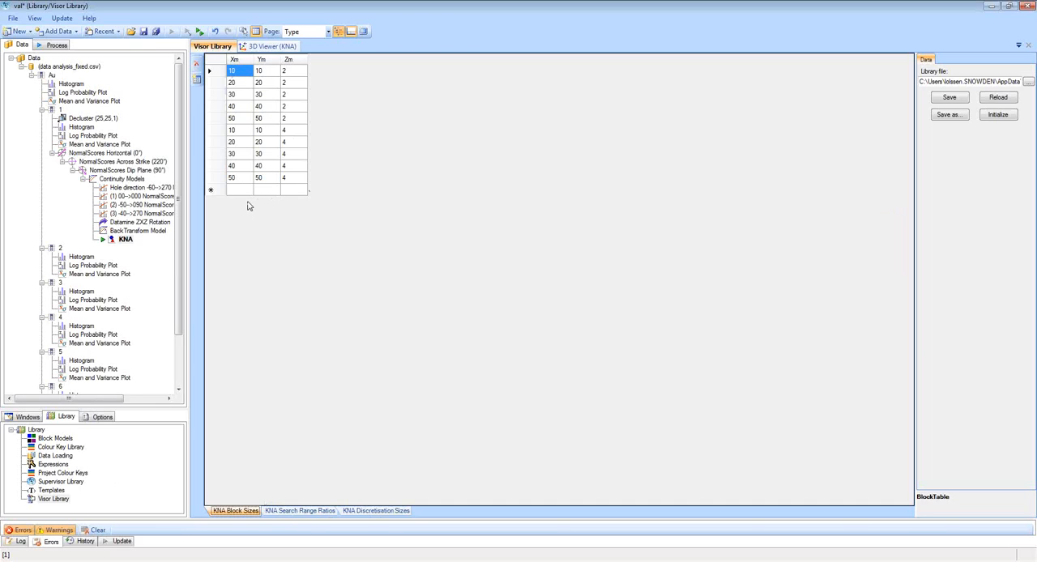
Return to the domain 1 KNA, review its calculation parameters and run the analysis on the defined block sizes.
left_click(125, 239)
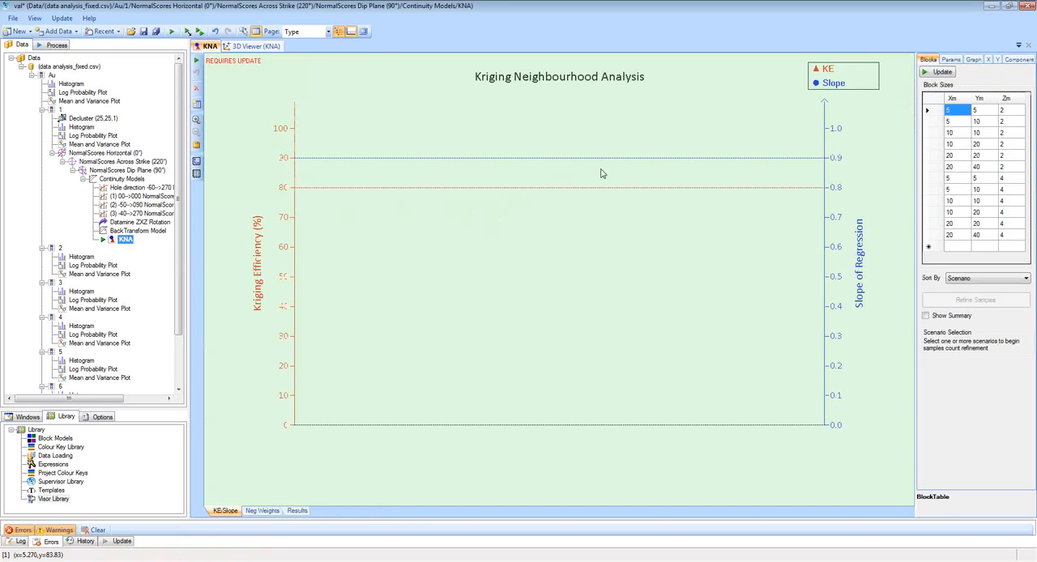
left_click(952, 60)
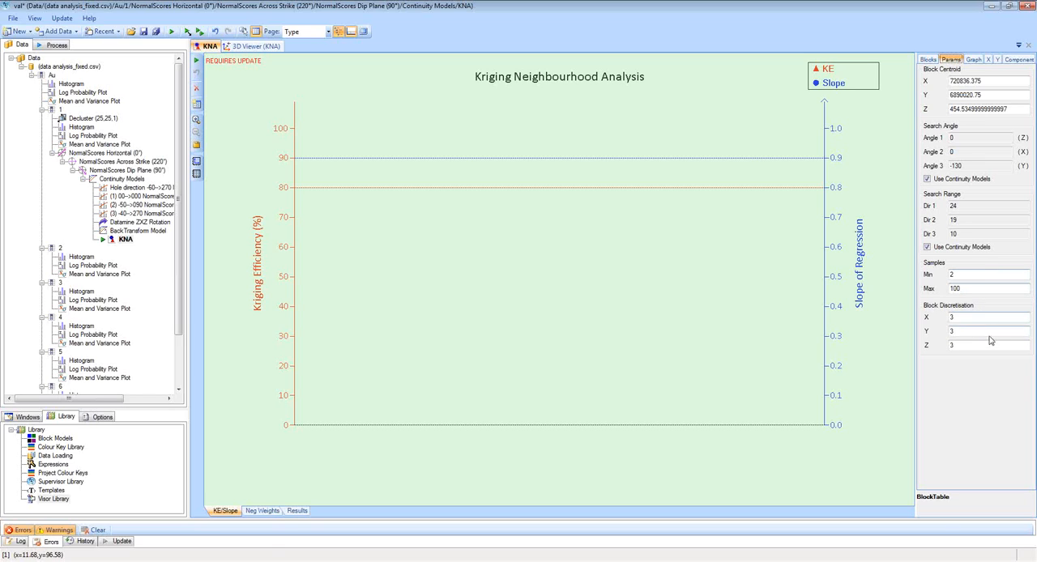
left_click(196, 61)
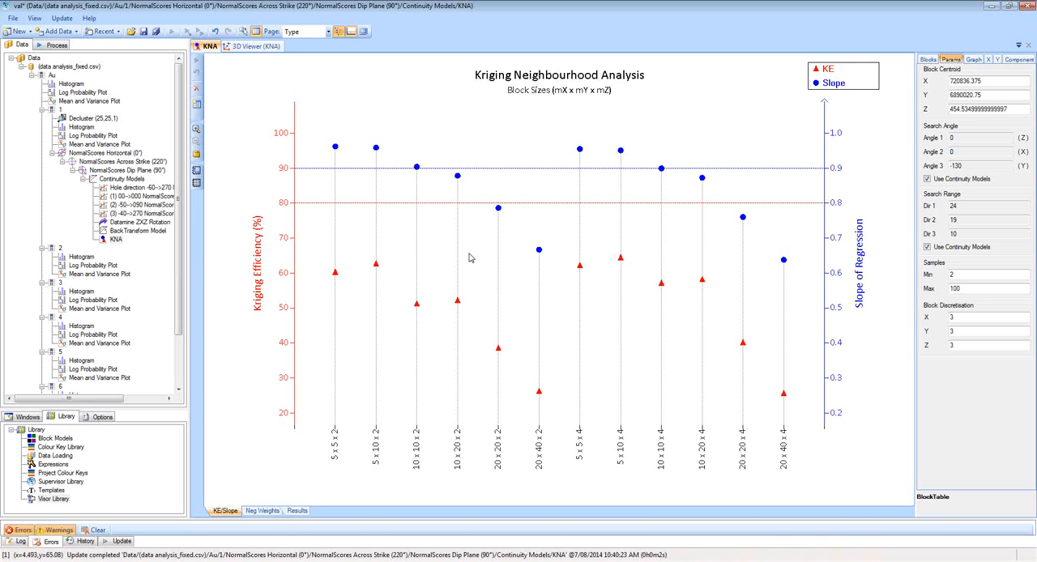
In the 3D view, shift the KNA block centroid into the drillhole data at X 720825 and Z 469, checking it from several angles.
left_click(261, 49)
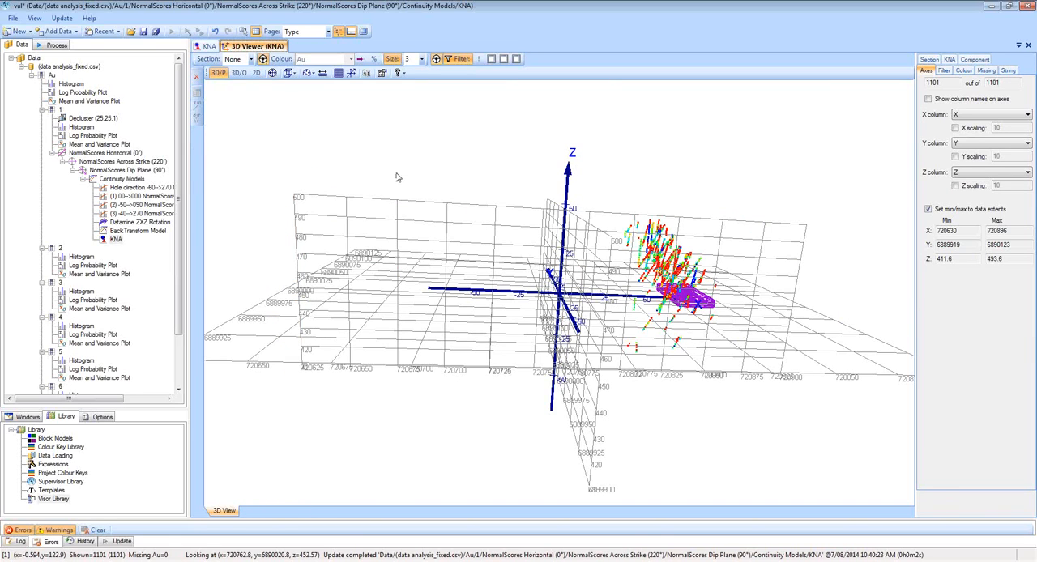
left_click_drag(640, 212, 838, 157)
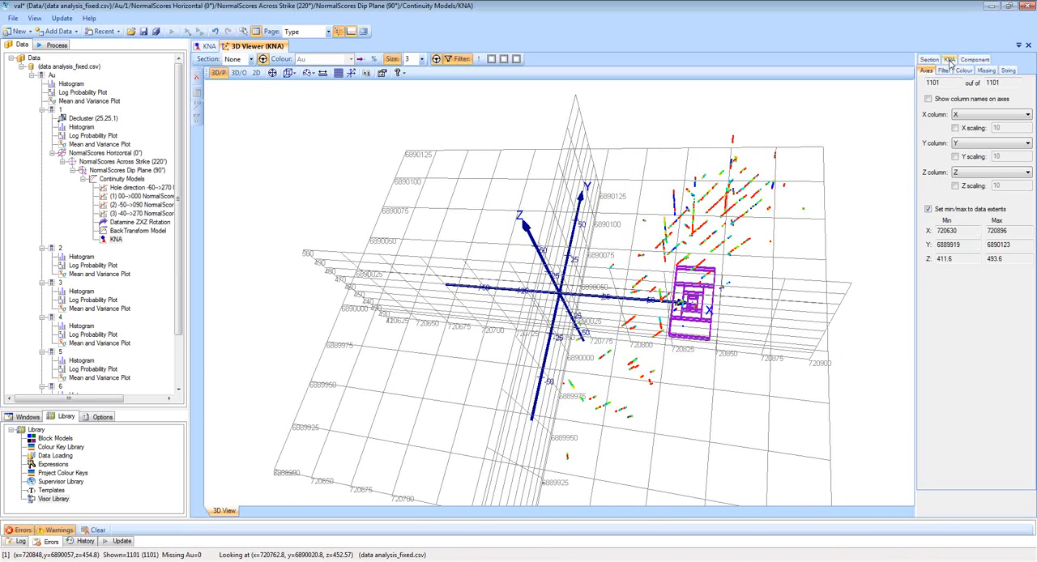
left_click(949, 61)
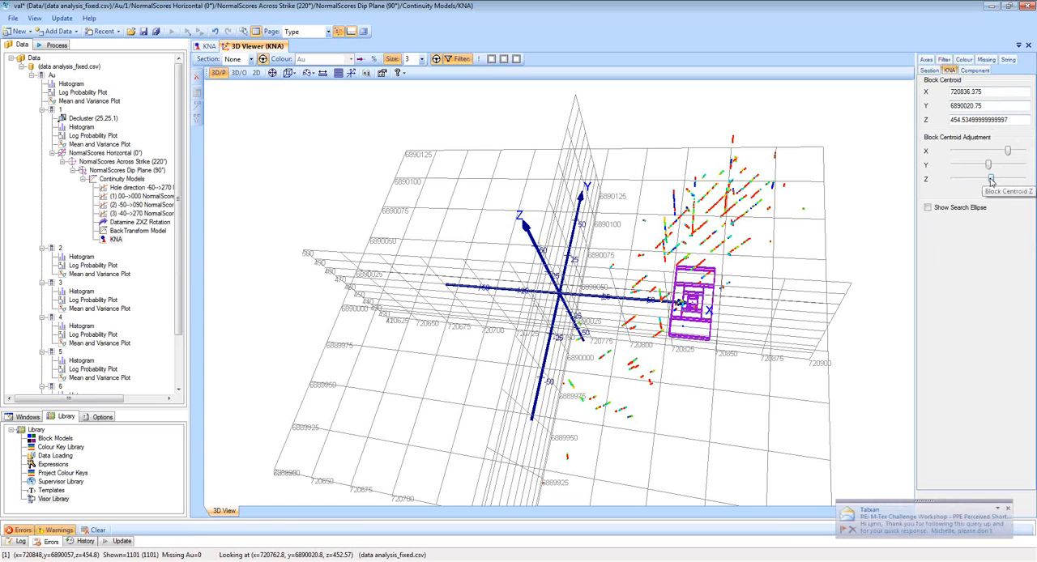
left_click_drag(991, 179, 1005, 151)
left_click_drag(759, 312, 748, 282)
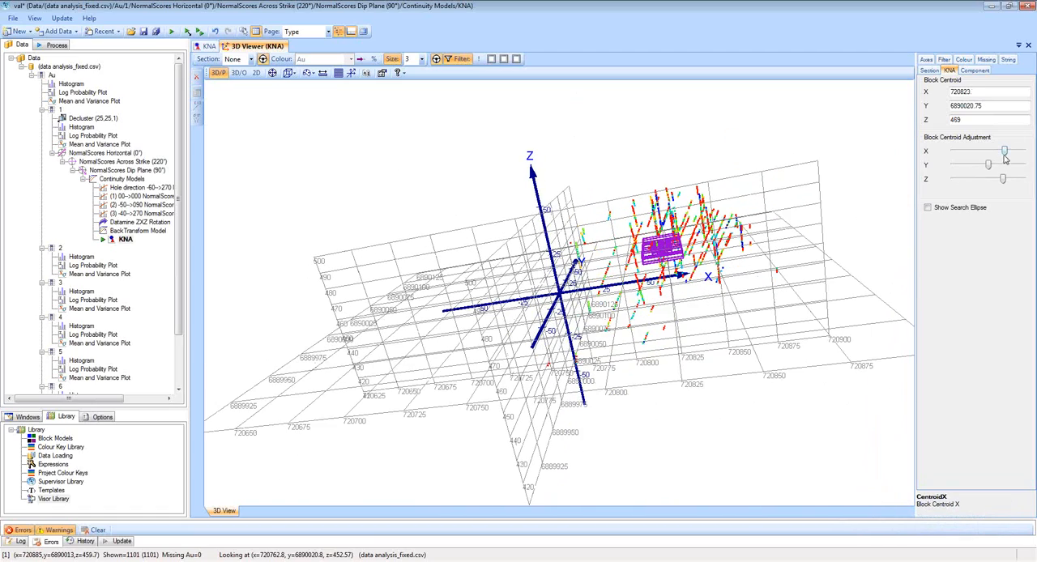
left_click_drag(1004, 152, 1005, 152)
left_click_drag(771, 251, 746, 298)
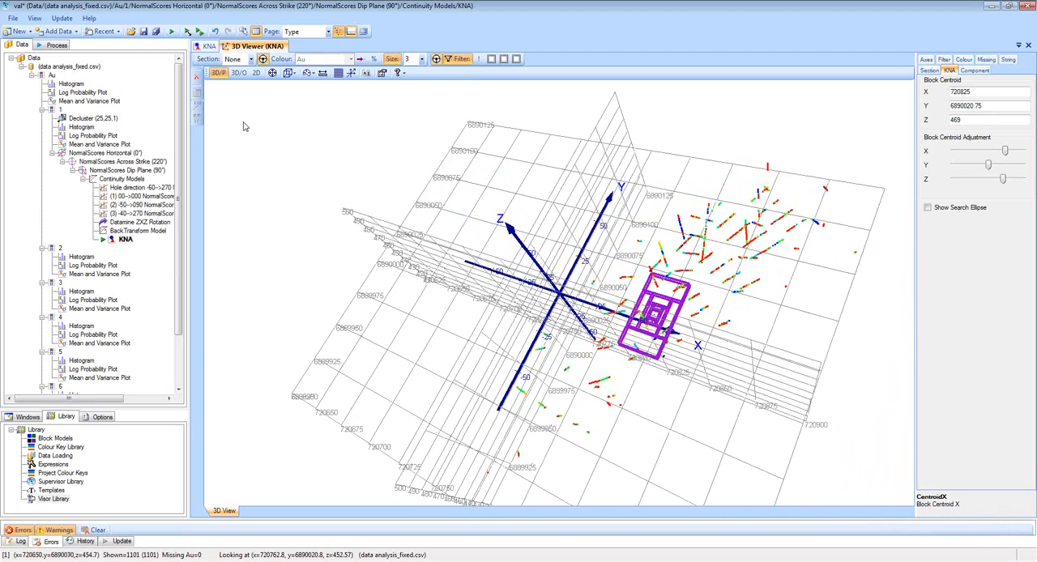
Rerun the block size KNA at the adjusted centroid and inspect the kriging efficiency and slope of the scenarios.
left_click(210, 46)
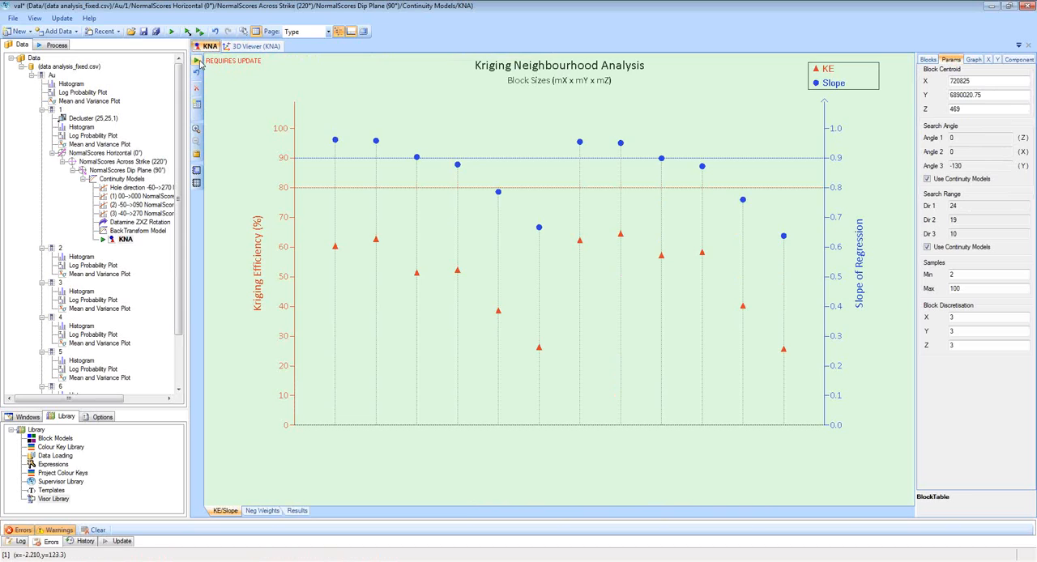
left_click(198, 62)
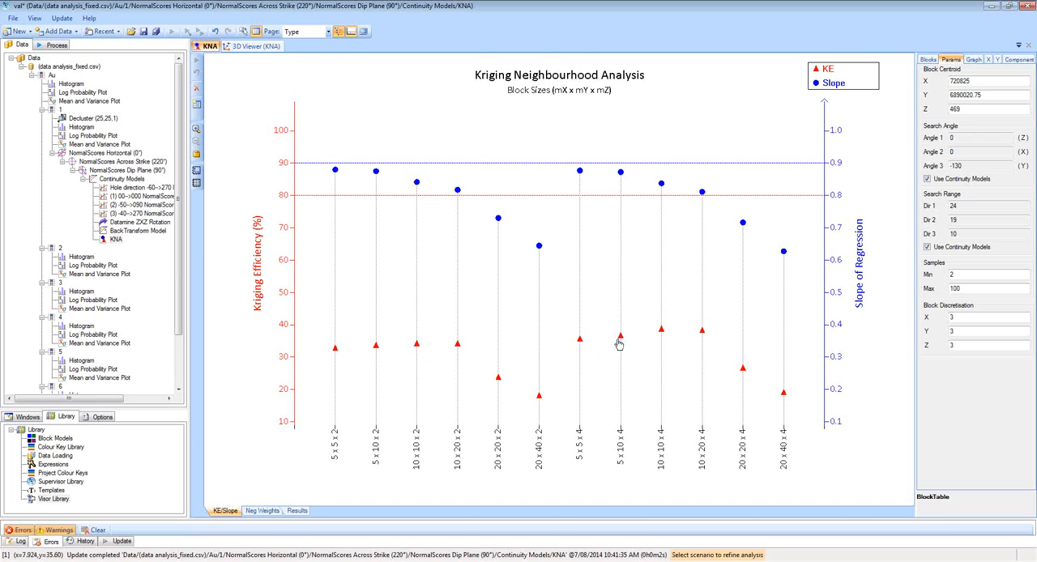
mouse_move(621, 340)
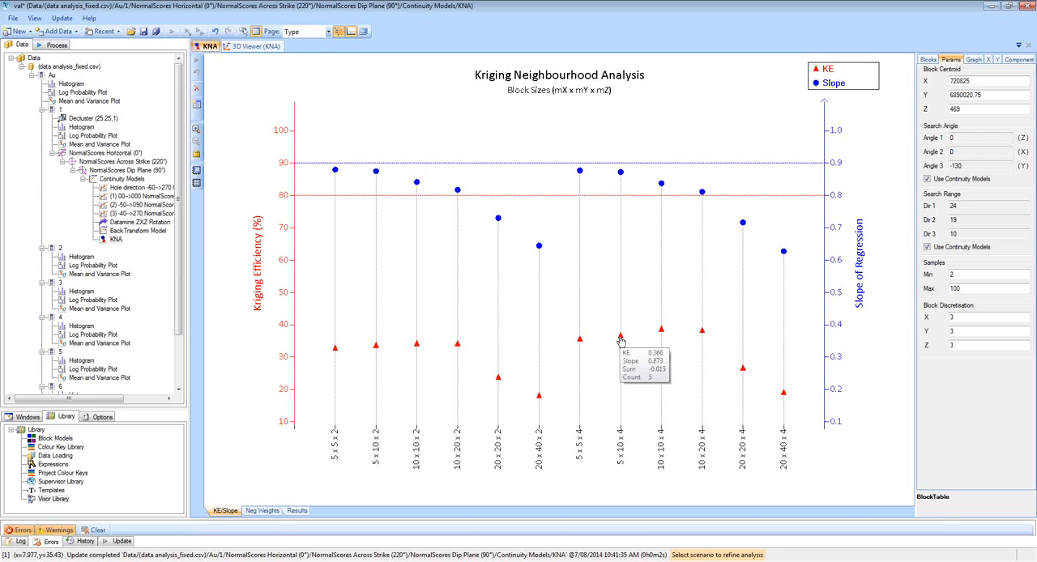
mouse_move(418, 348)
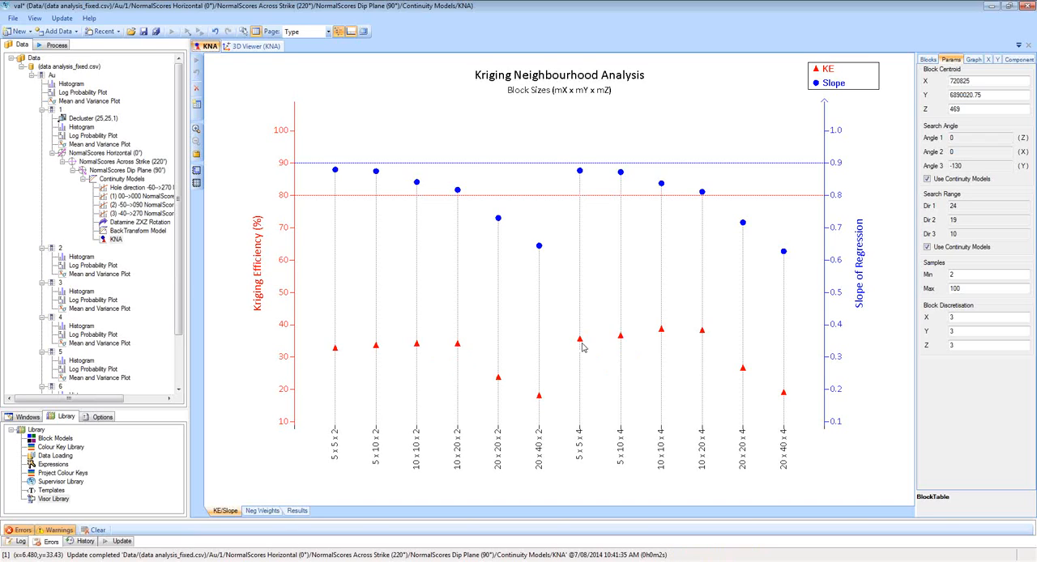
mouse_move(663, 335)
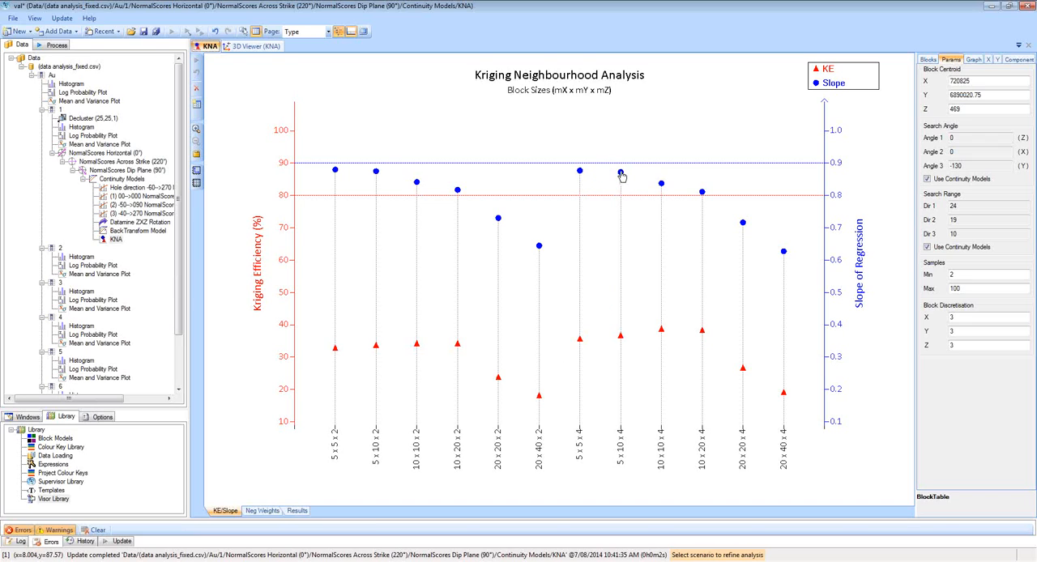
Create sample count refinements from the 5 x 10 x 4 and 5 x 5 x 4 block size scenarios.
mouse_move(622, 174)
left_click(621, 175)
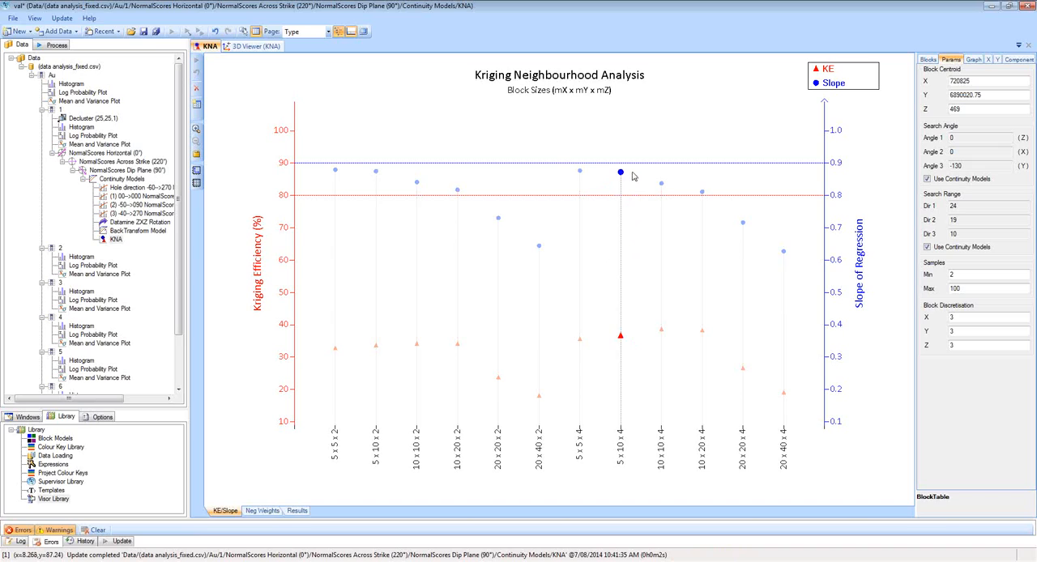
left_click(929, 62)
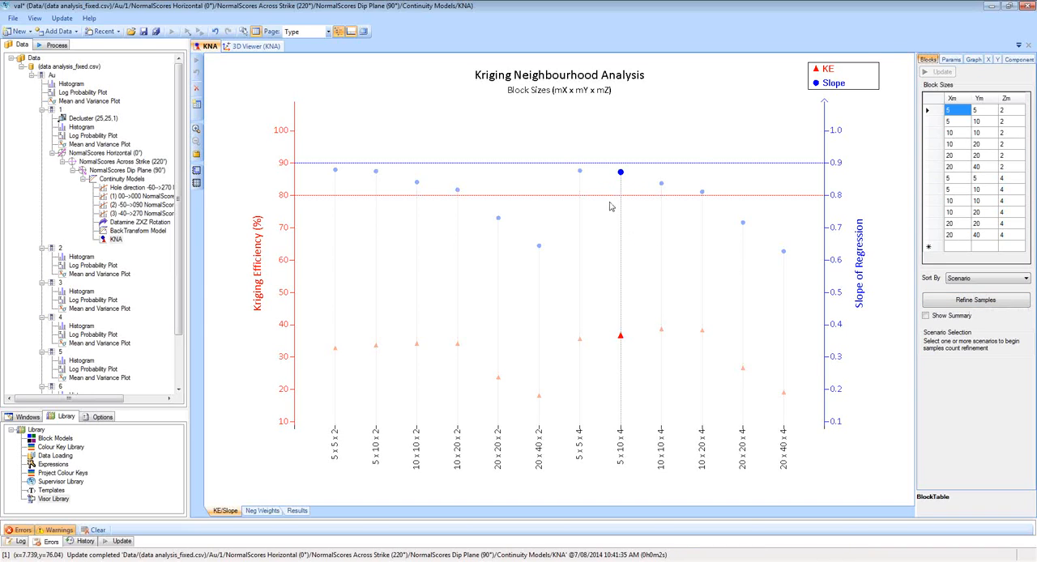
mouse_move(621, 174)
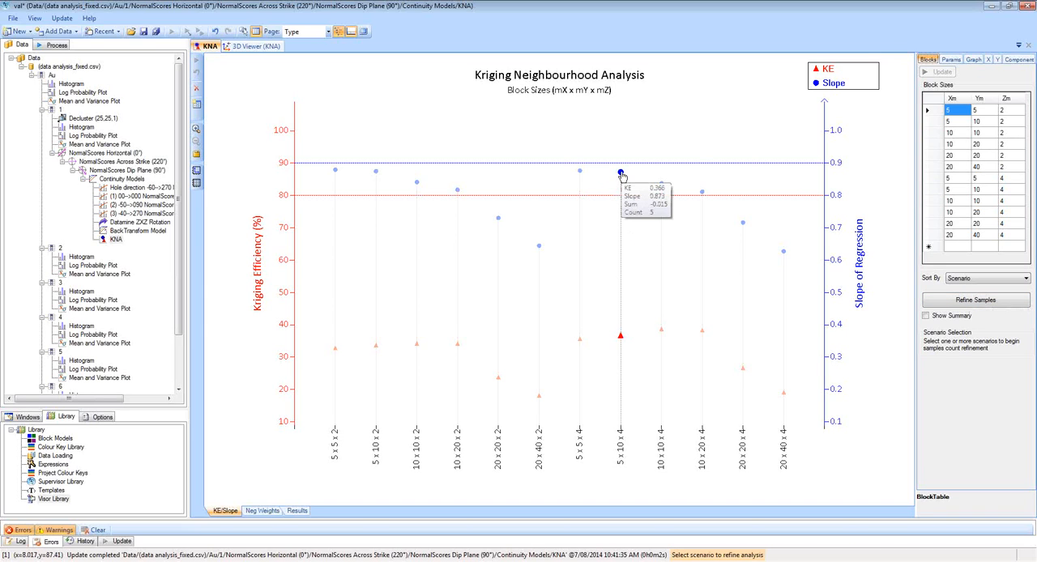
double_click(621, 174)
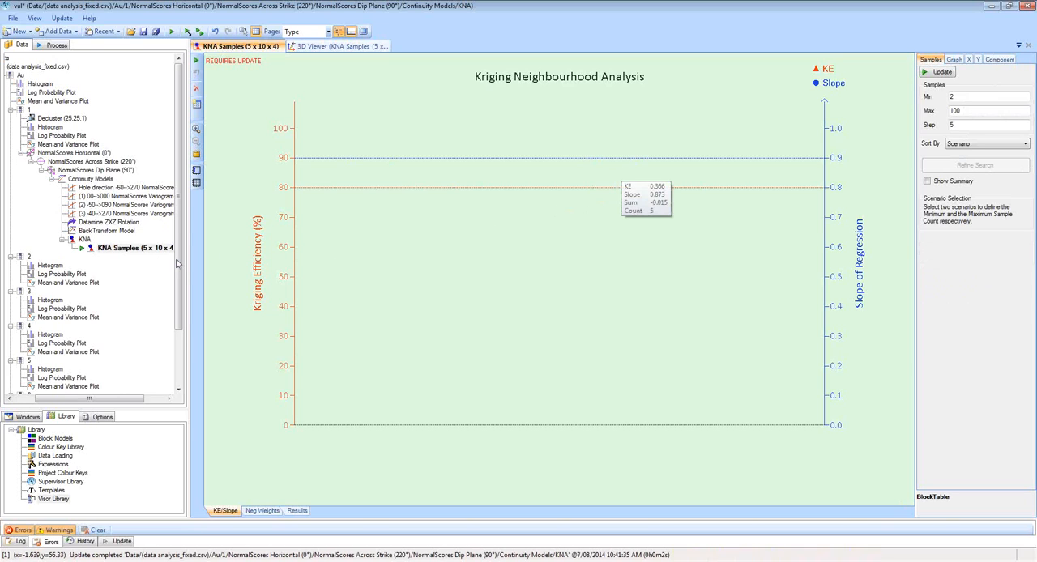
left_click(85, 241)
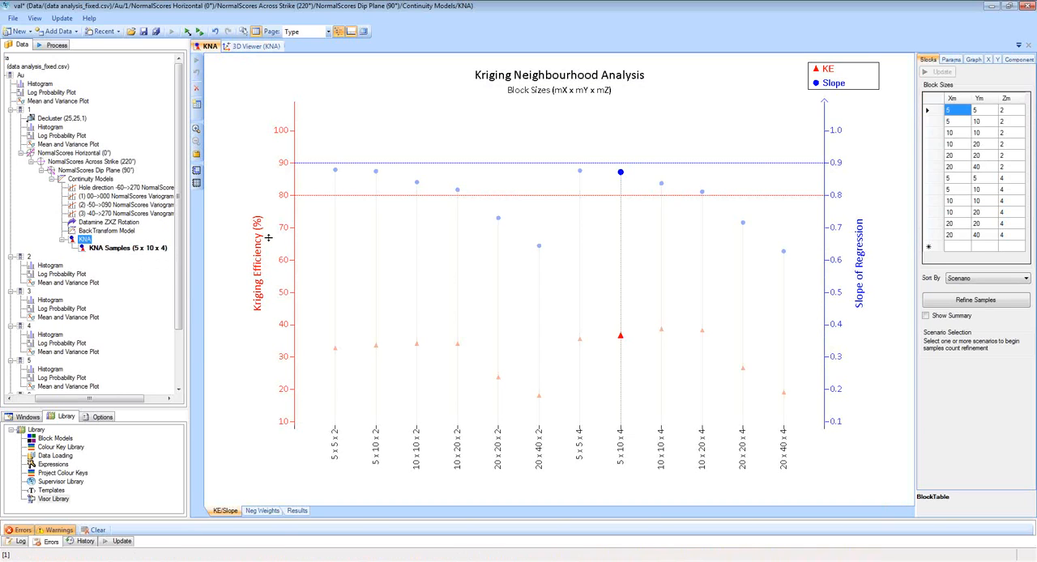
double_click(581, 173)
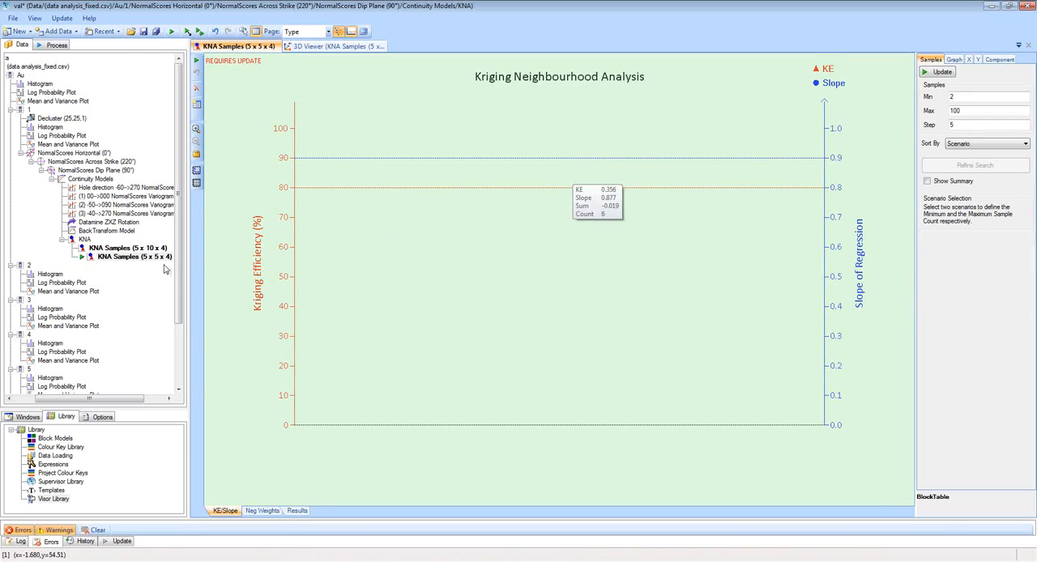
For the 5 x 10 x 4 sample refinement, set Min 1, Max 60 and Step 1, and run the analysis.
left_click(118, 249)
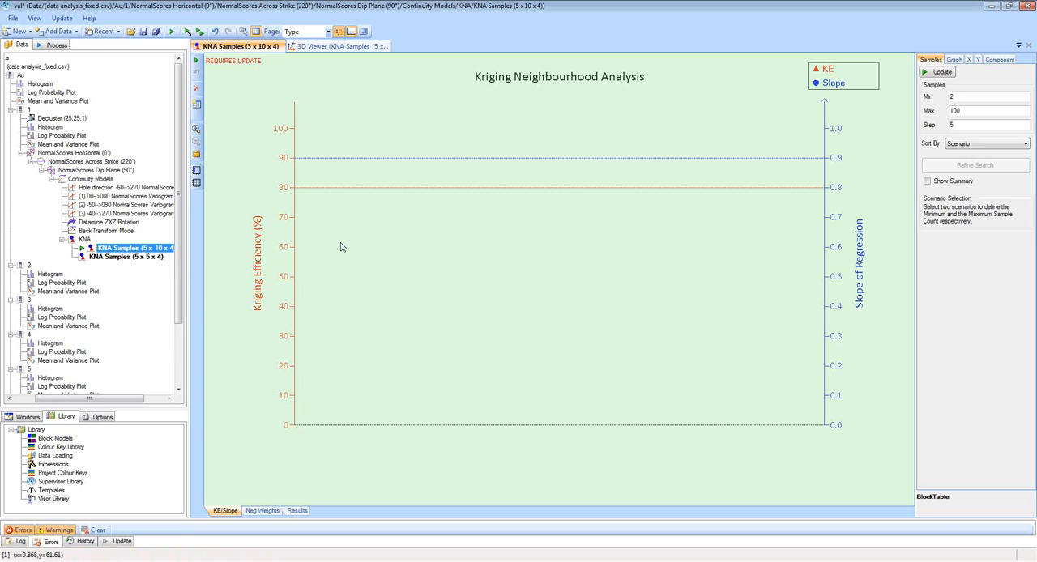
left_click(954, 96)
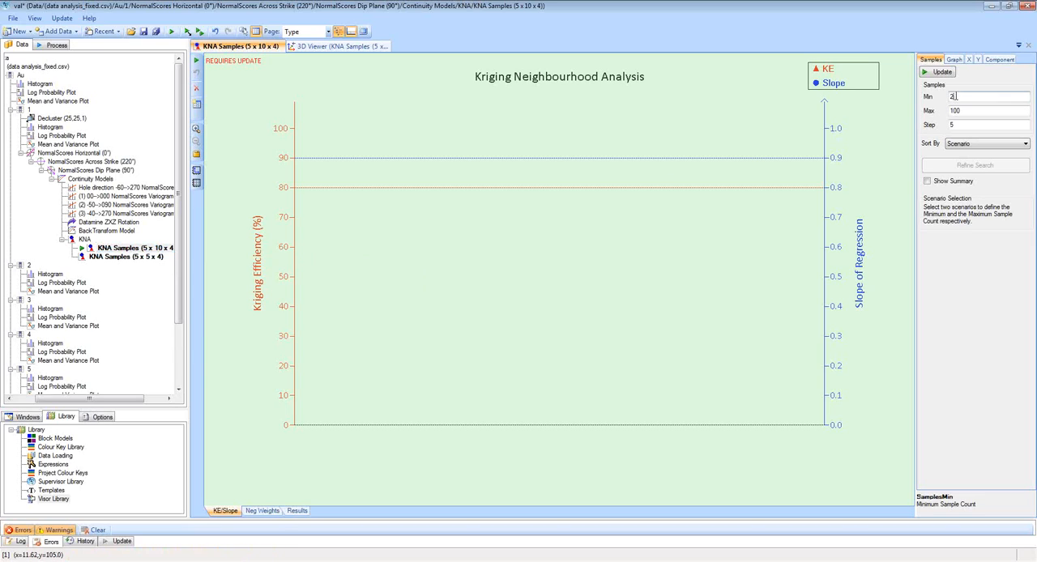
type("1")
left_click(977, 110)
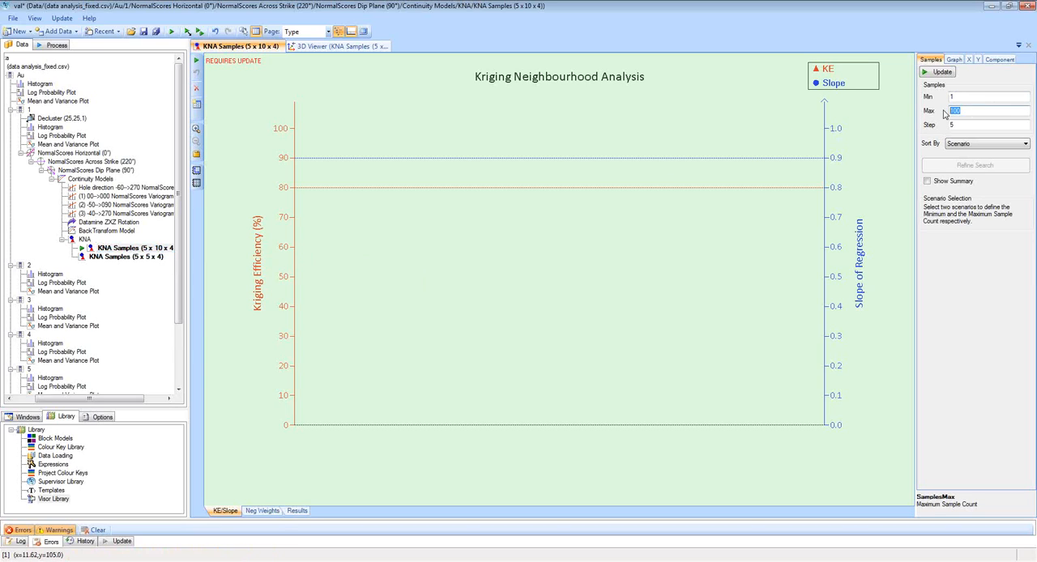
type("60")
left_click(963, 124)
type("1")
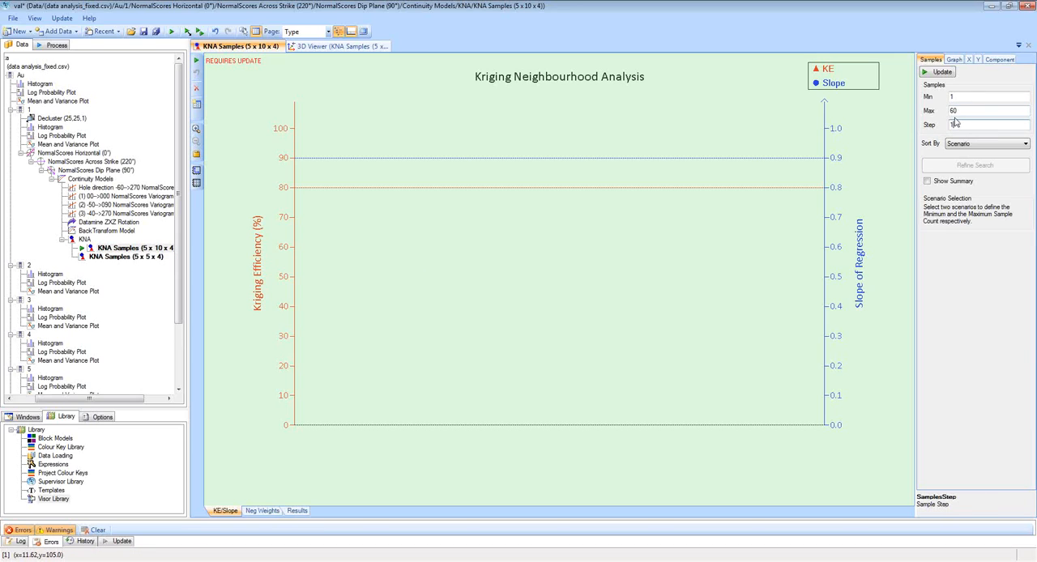
left_click(941, 72)
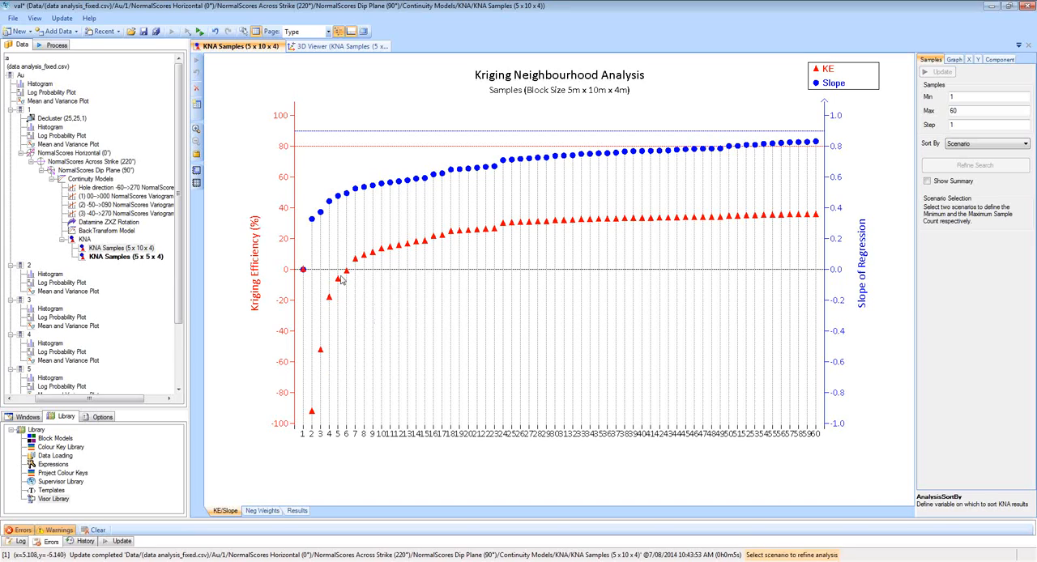
Select 8 as the minimum and 24 as the maximum sample count on the KE/Slope chart.
left_click(364, 259)
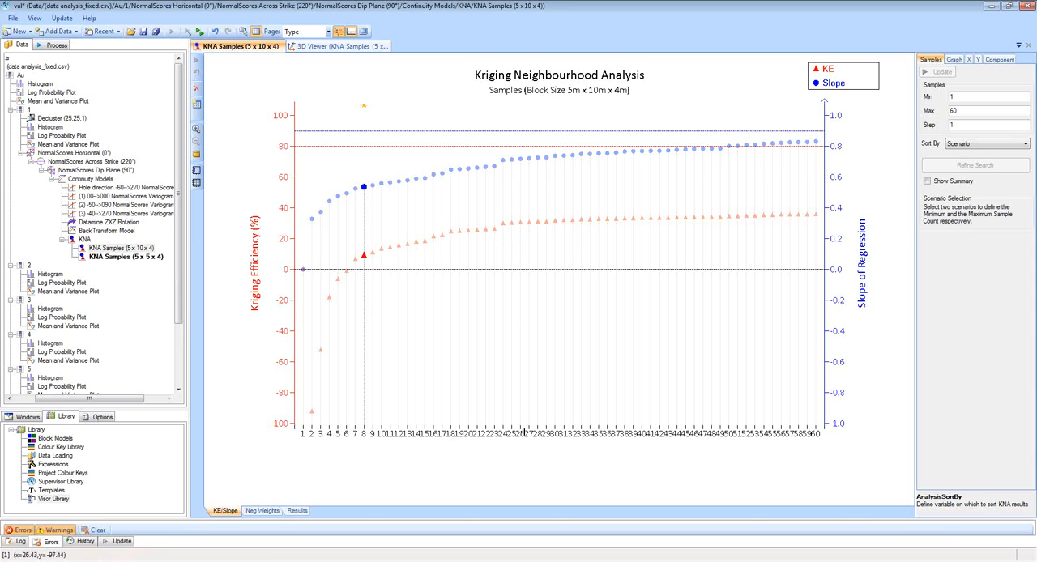
scroll(523, 434, "up", 5)
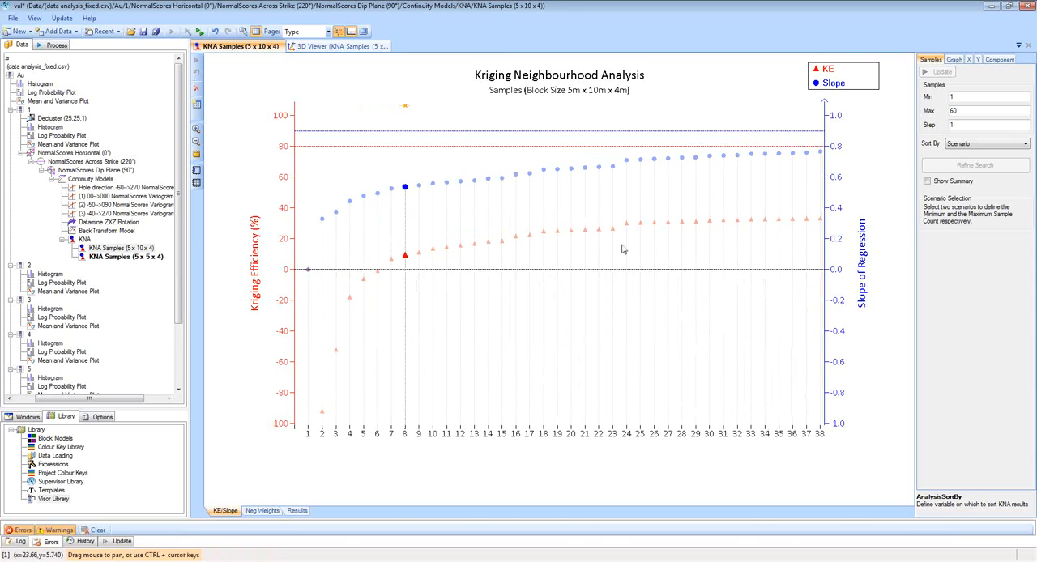
left_click(627, 164)
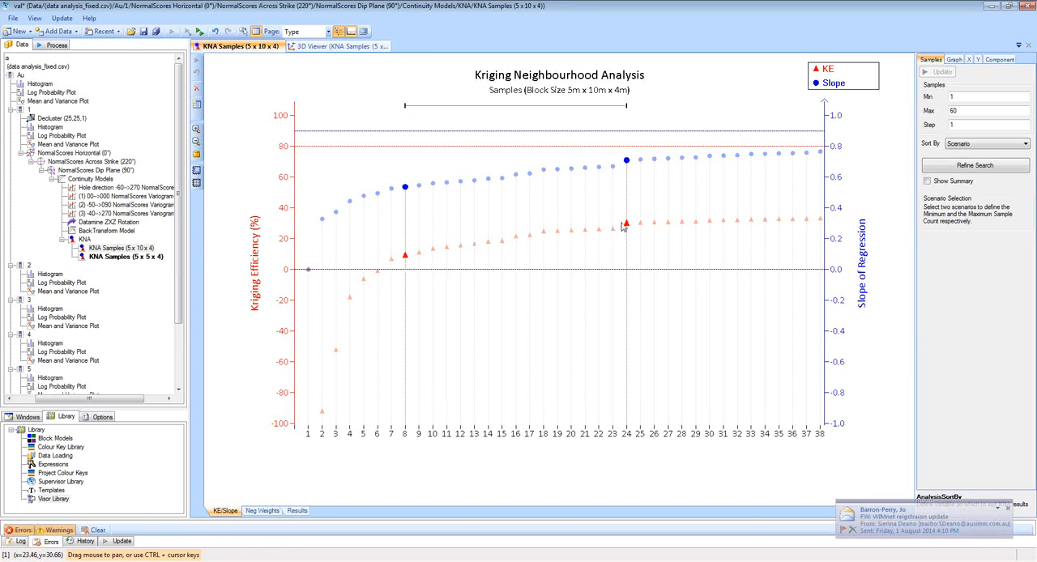
Try 20 as the maximum sample count and return the selection to 24.
mouse_move(627, 228)
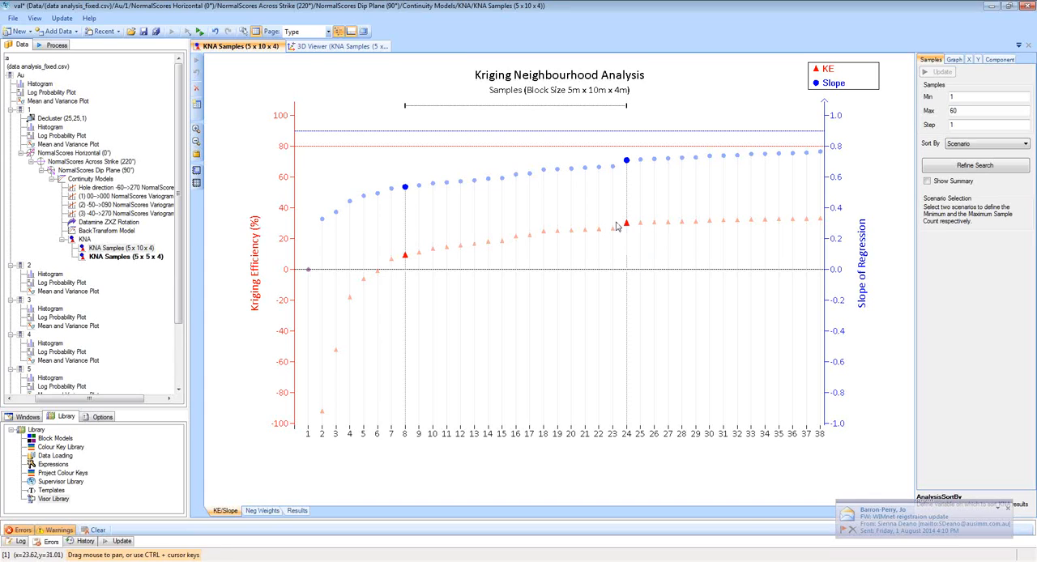
left_click(627, 226)
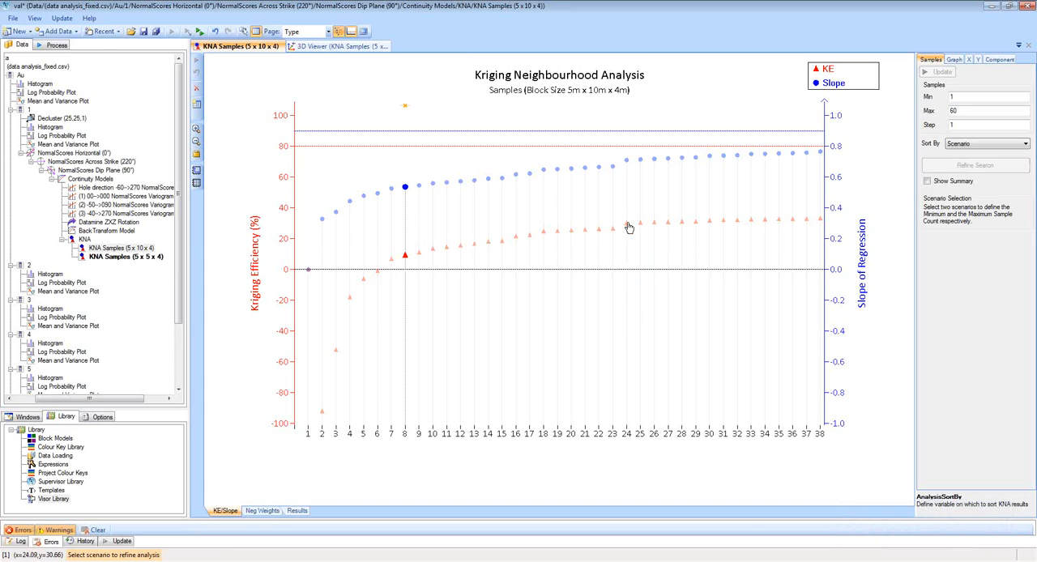
left_click(572, 232)
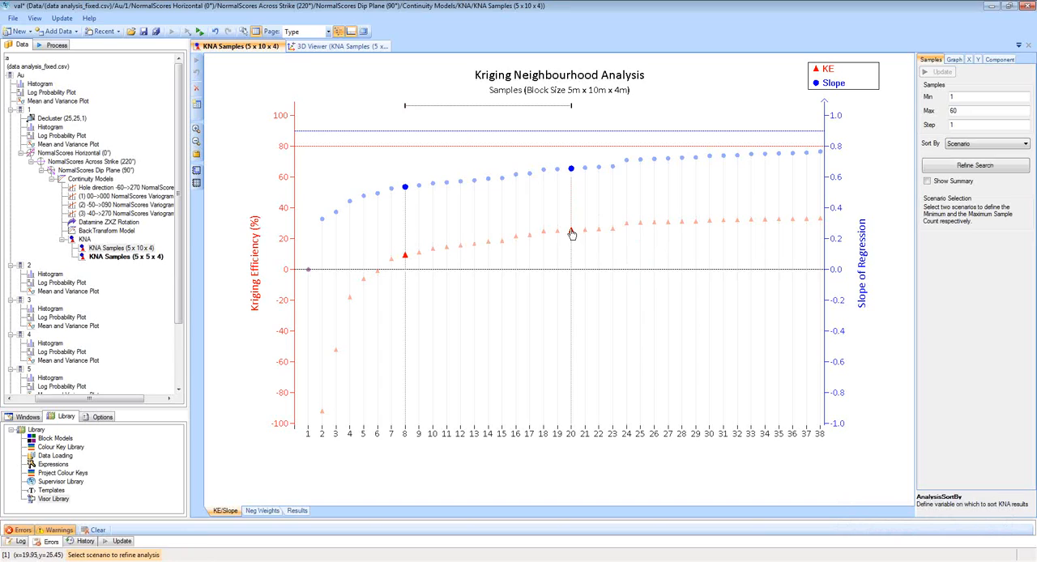
left_click(572, 233)
left_click(627, 227)
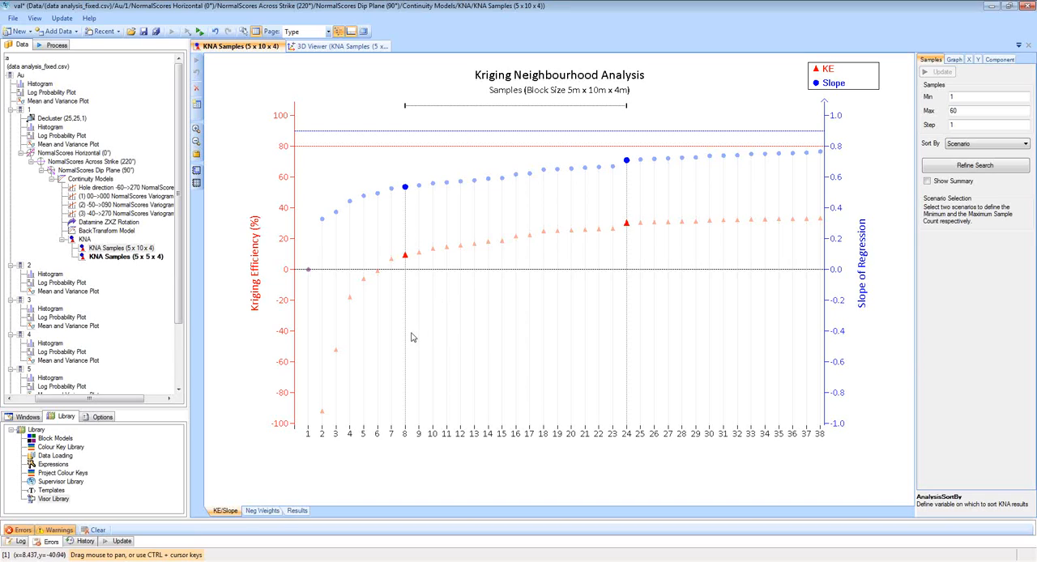
Examine the negative kriging weights across the full sample range, focusing on the 24-sample scenario.
left_click(263, 511)
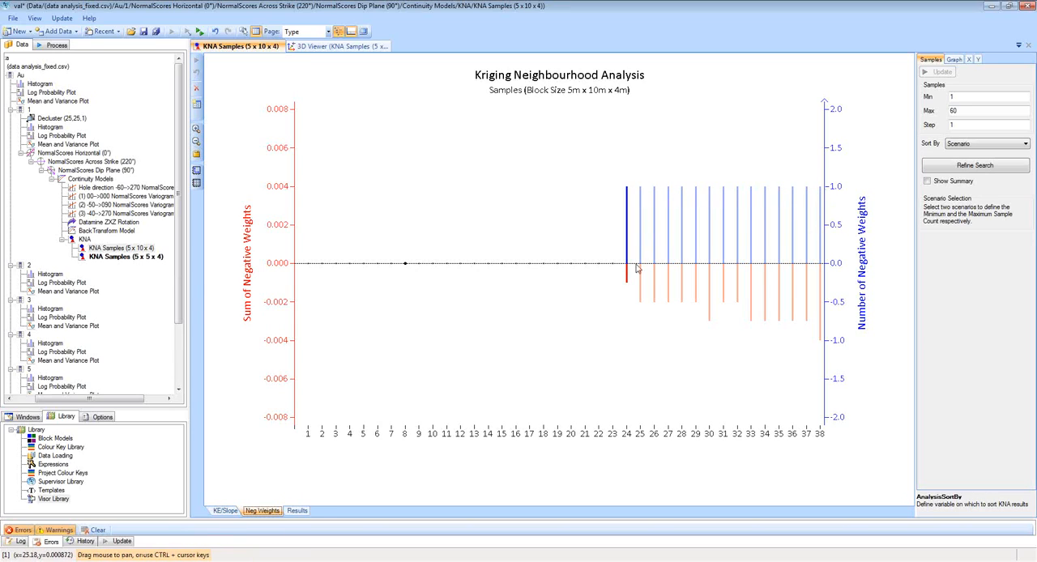
mouse_move(627, 279)
left_click_drag(772, 438, 557, 444)
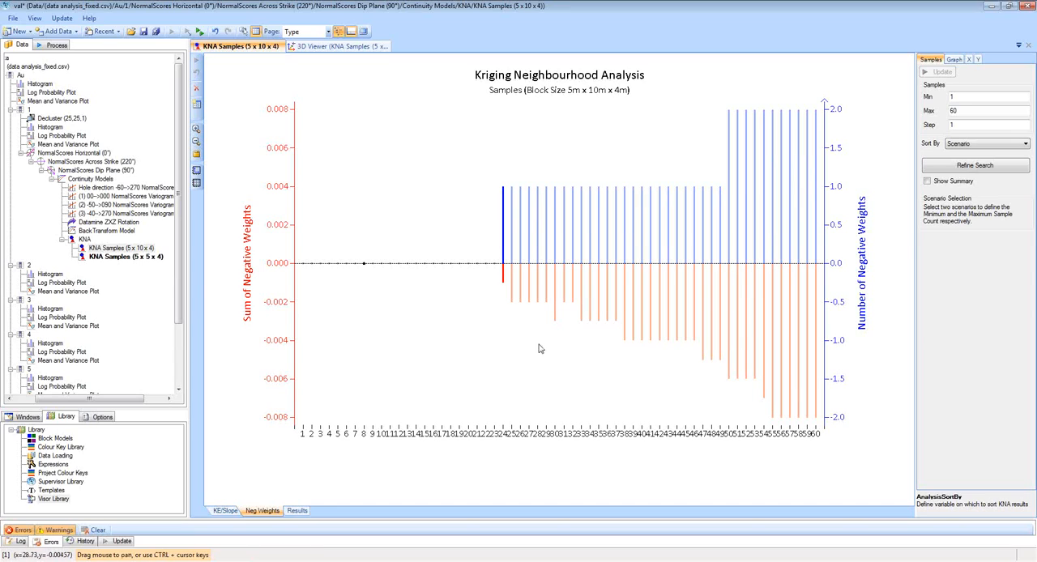
mouse_move(503, 268)
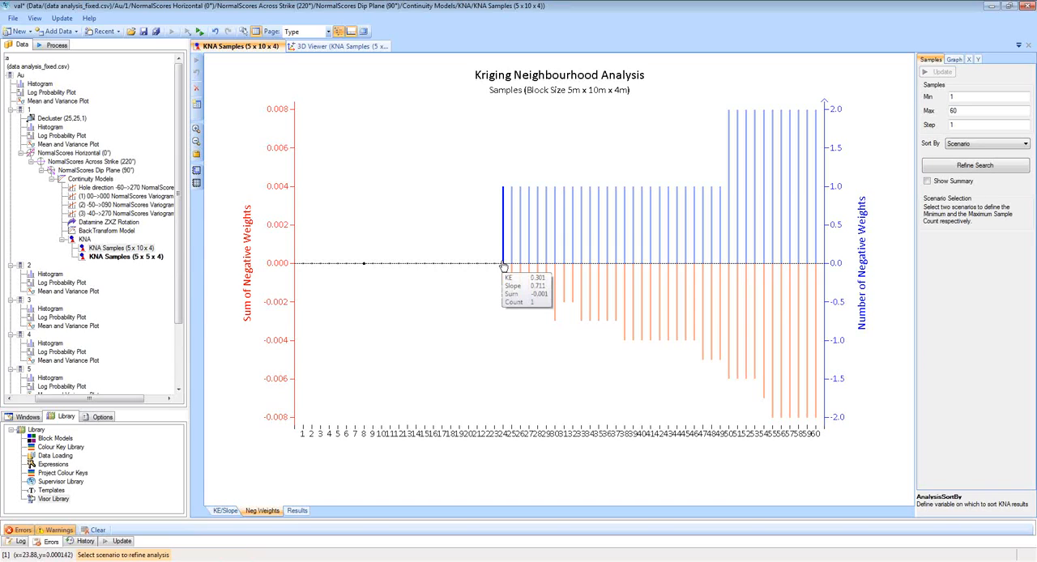
Create a search refinement from the 8 to 24 sample range selected for the 5 x 10 x 4 block size.
left_click(502, 267)
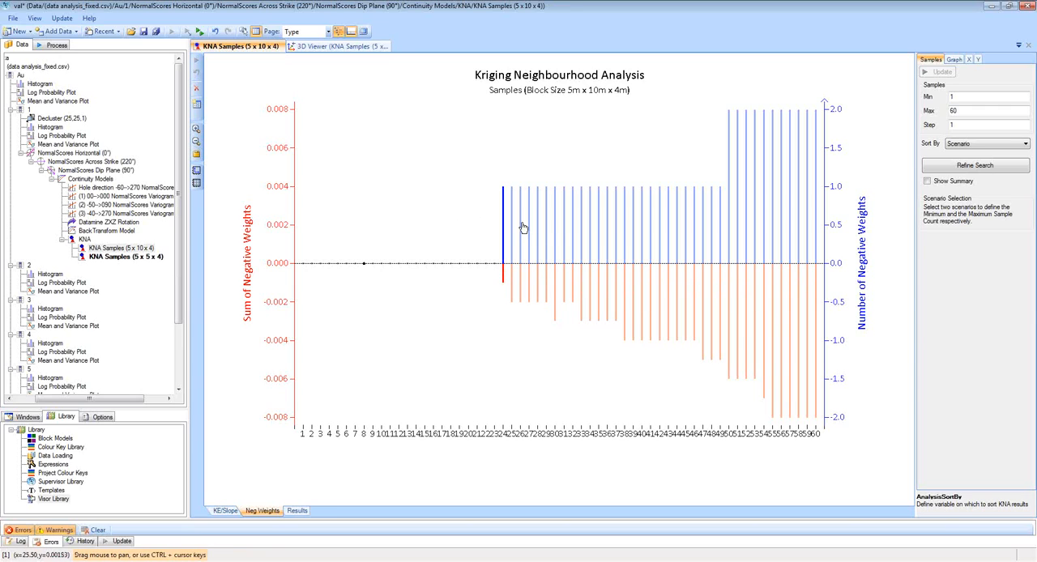
left_click_drag(535, 436, 696, 425)
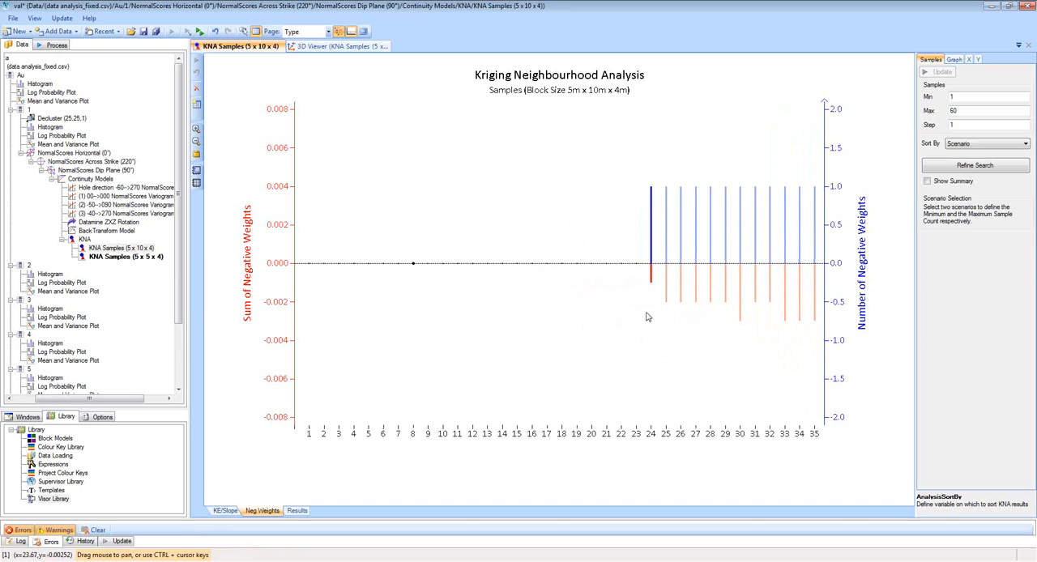
left_click_drag(663, 430, 606, 440)
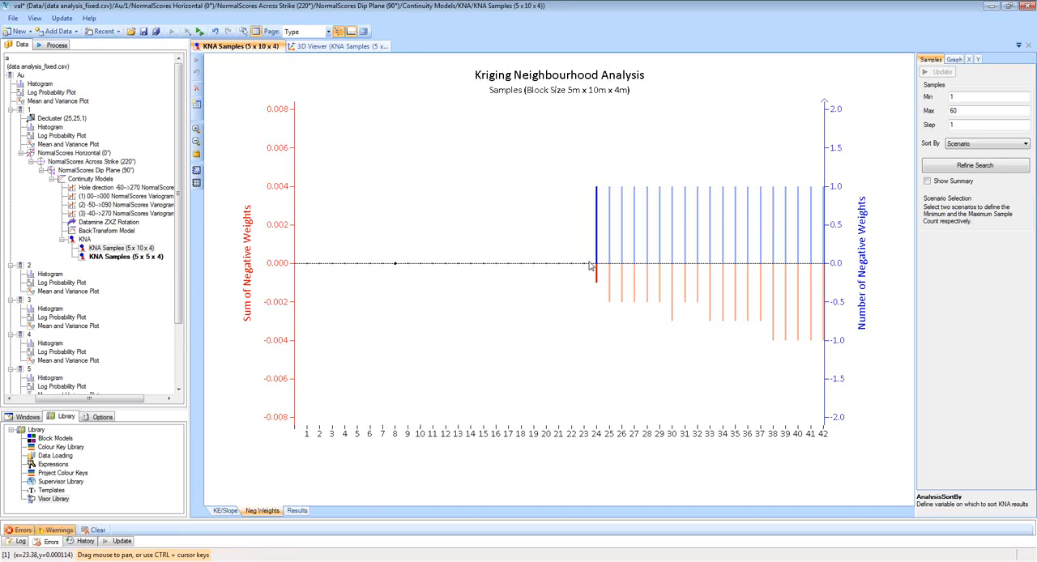
left_click(226, 511)
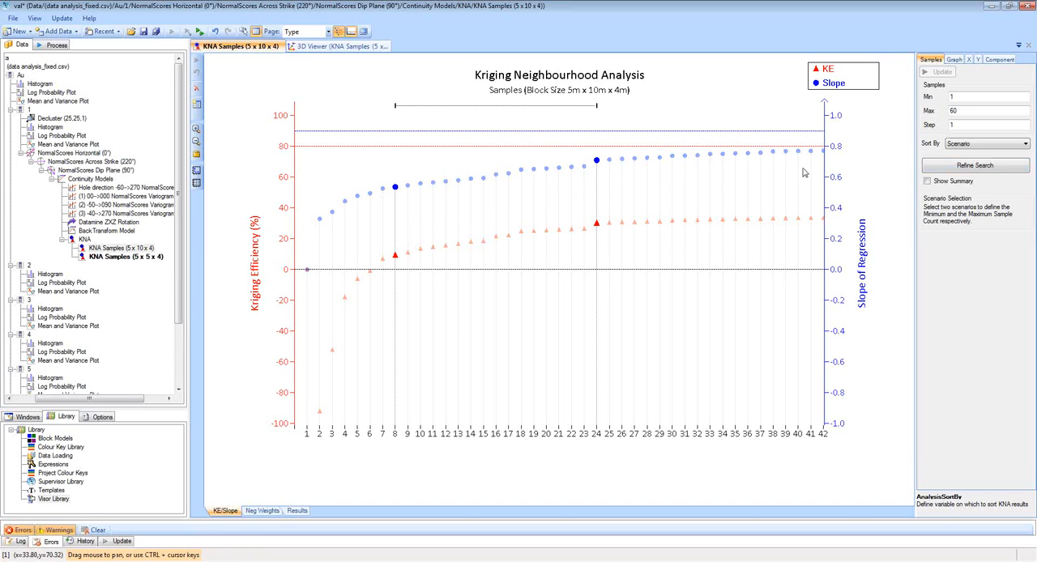
left_click(971, 167)
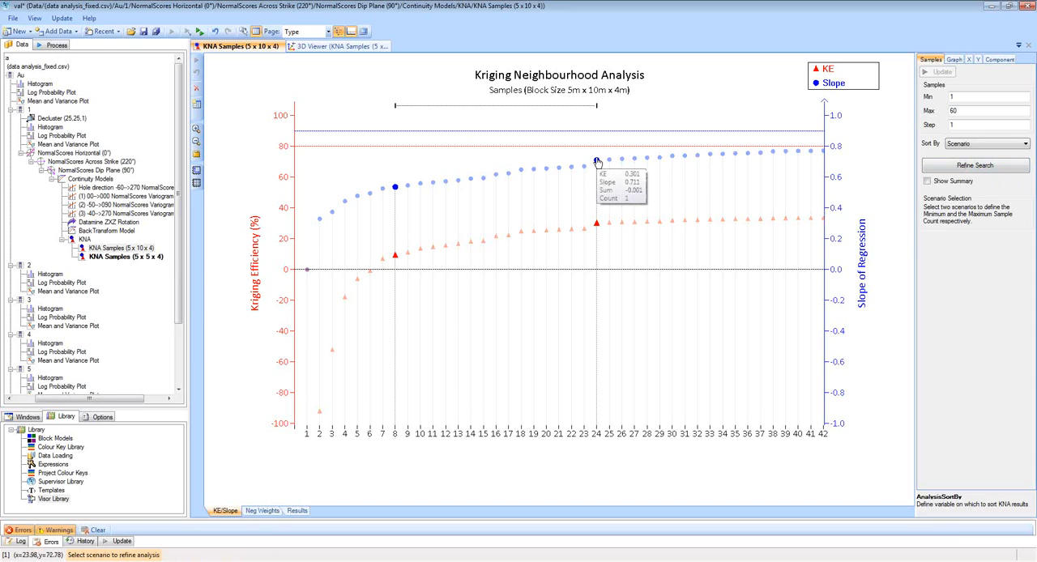
left_click(598, 162)
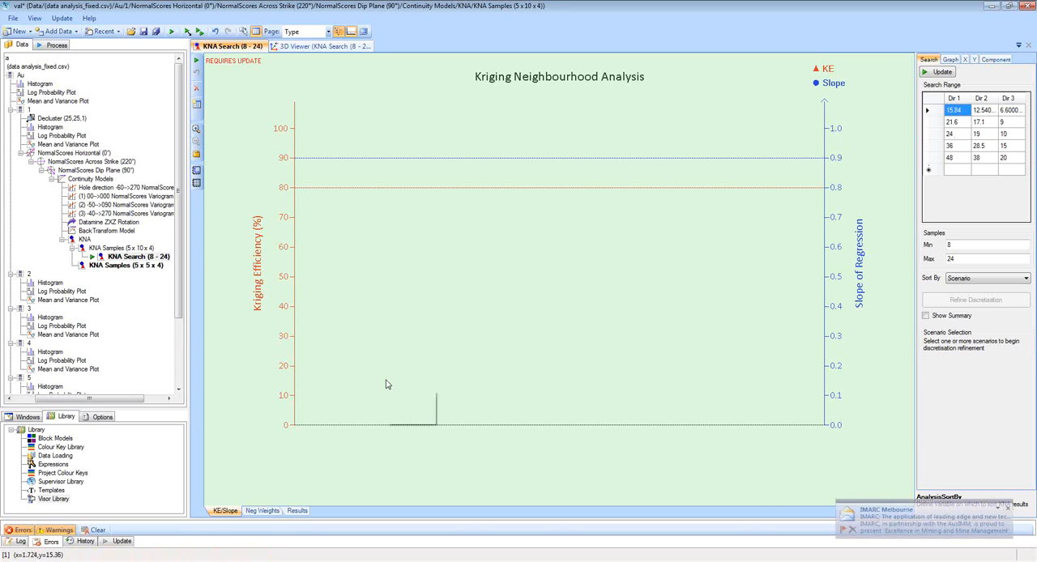
Look up the KNA search range ratios in the Visor Library and return to the 8 - 24 search refinement.
double_click(57, 499)
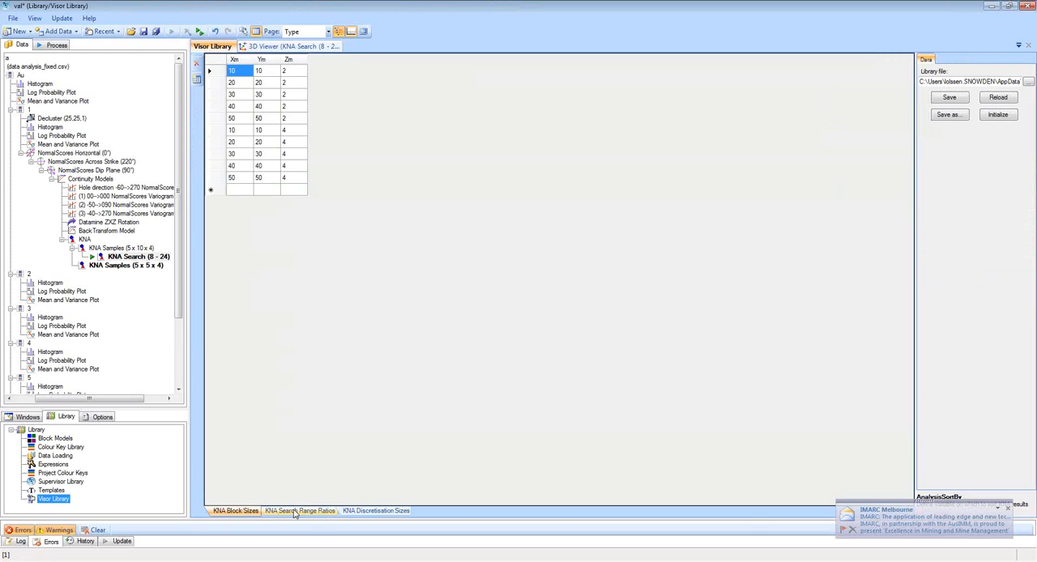
left_click(295, 511)
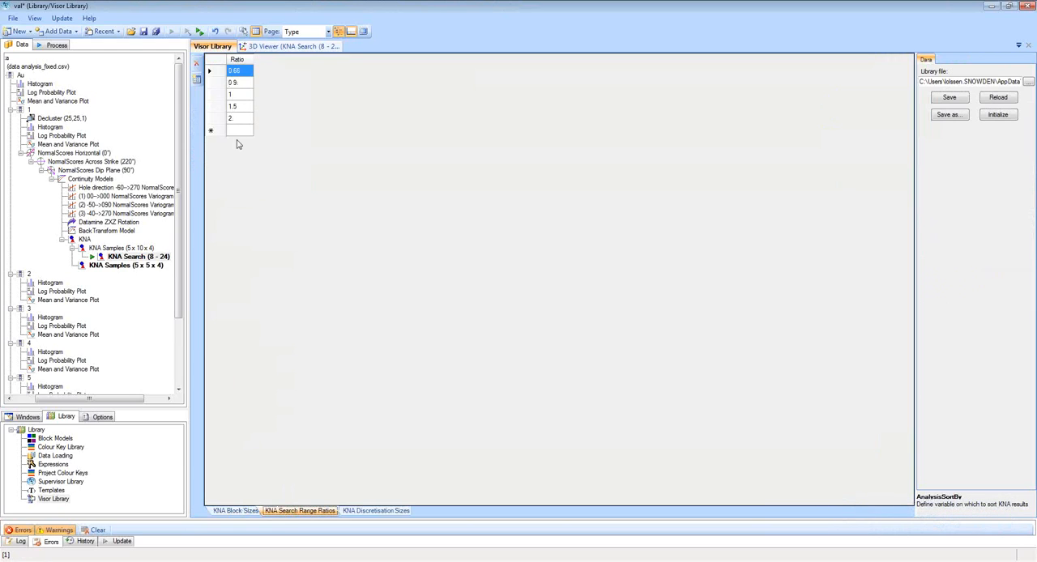
left_click(128, 257)
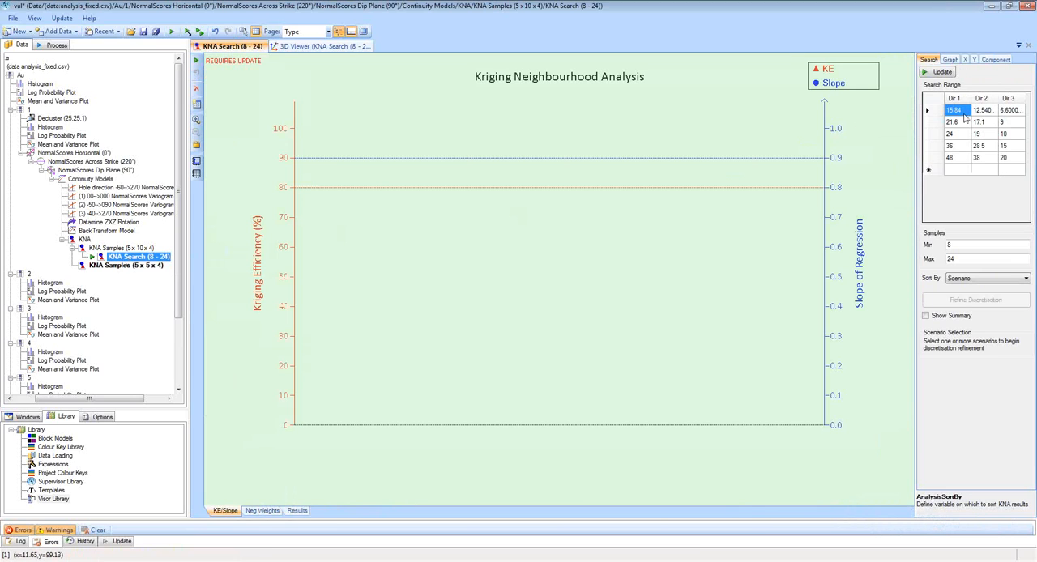
Set the first two search ranges to 10, 10, 5 and 20, 20, 10 for Dir 1, Dir 2 and Dir 3.
left_click(962, 113)
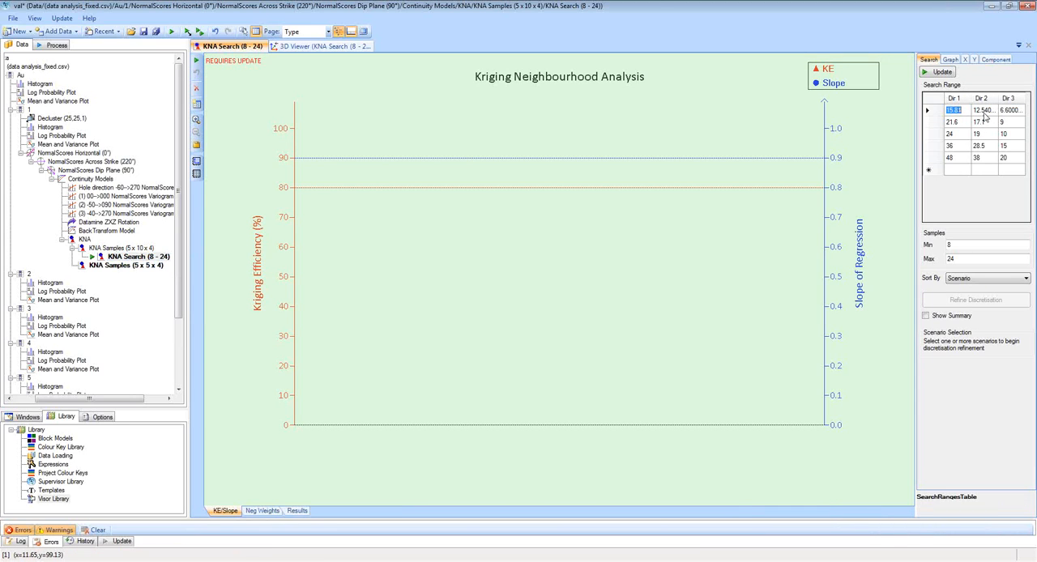
type("10")
left_click(986, 113)
type("10")
left_click(1005, 113)
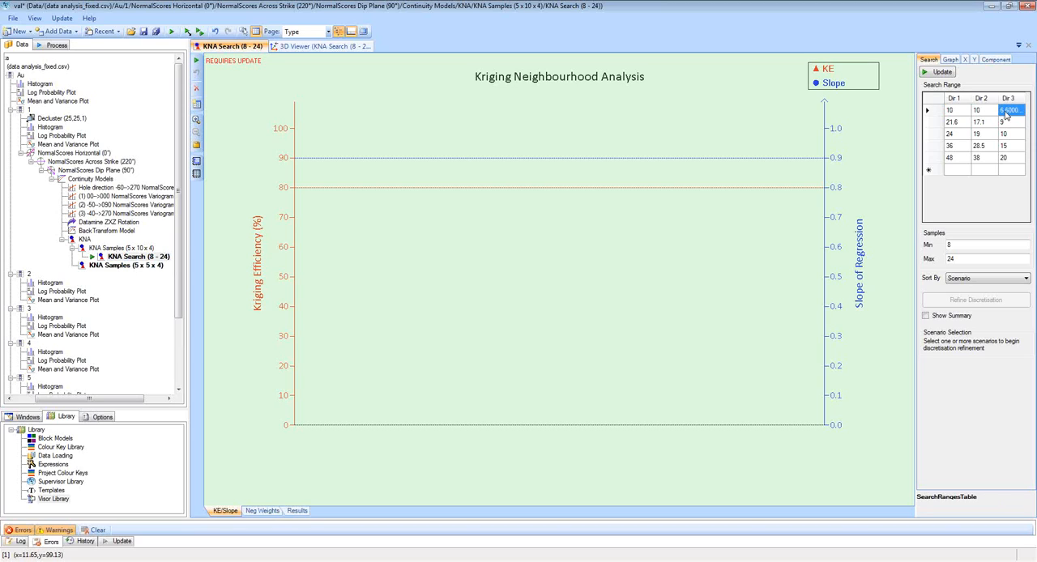
type("5")
left_click(960, 121)
type("20")
left_click(978, 122)
Set the third and fourth search ranges to 40, 40, 20 and 80, 80, 40.
type("20")
left_click(1011, 122)
type("10")
left_click(961, 134)
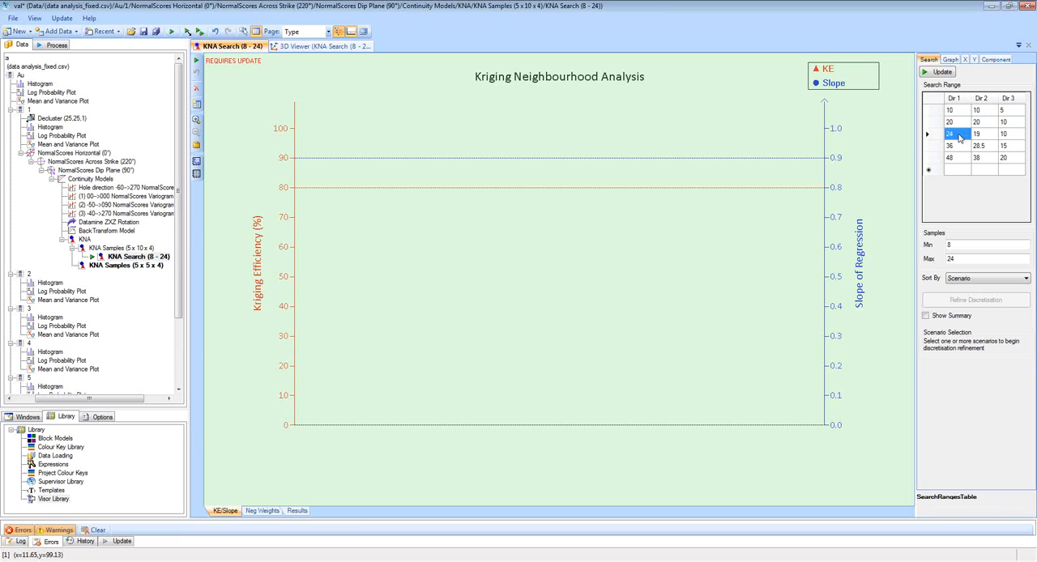
type("40")
left_click(980, 136)
type("40")
left_click(1012, 140)
Set the fifth search range to 200, 200, 100 and run the search analysis.
type("20")
left_click(964, 147)
type("80")
left_click(982, 147)
type("80")
left_click(1005, 147)
type("40")
left_click(958, 157)
type("200")
left_click(977, 159)
type("200")
left_click(1009, 158)
type("100")
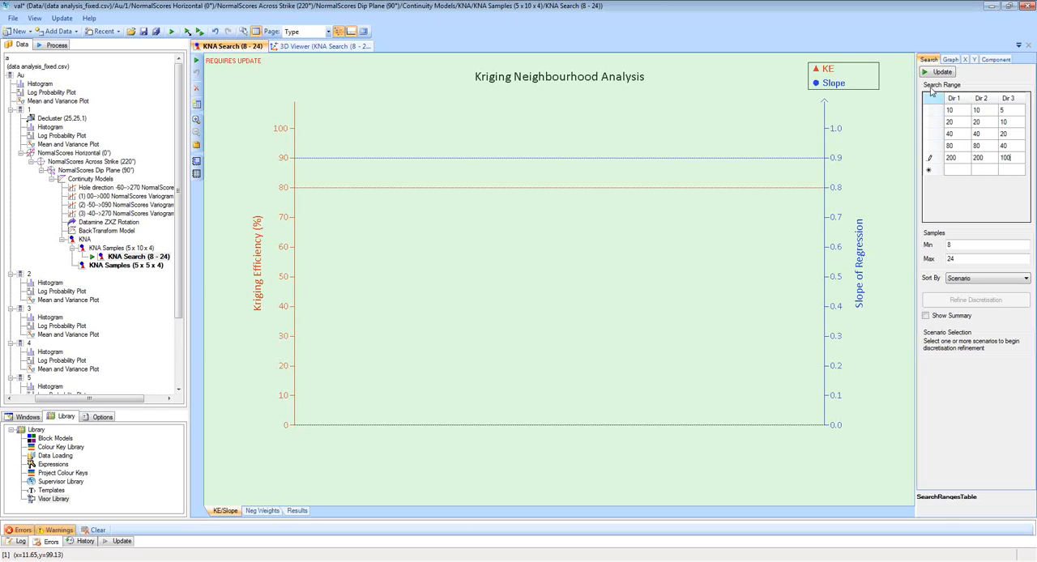
left_click(940, 73)
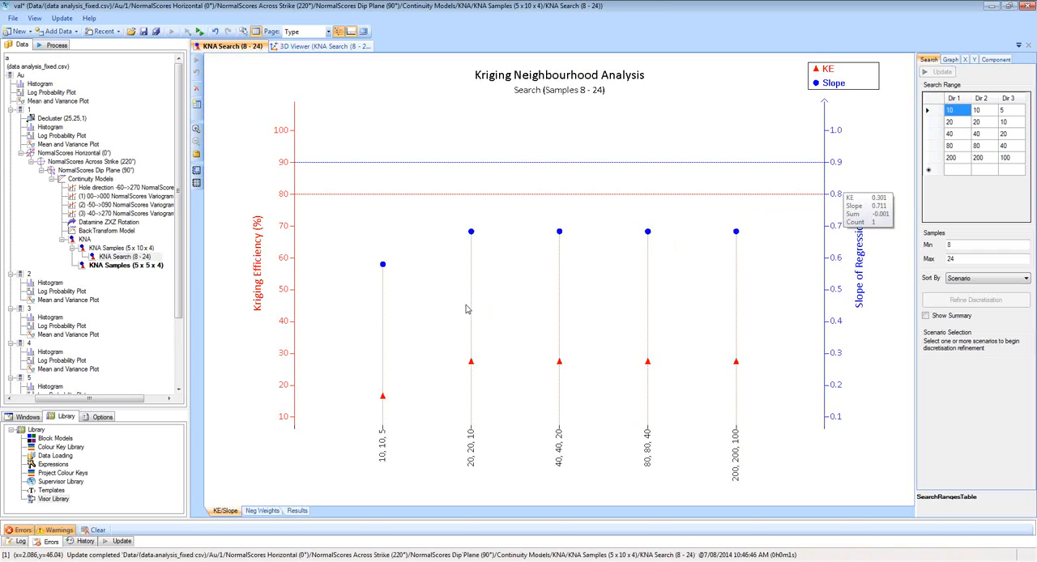
Try a maximum of 100 samples in the search analysis and check its negative weights.
mouse_move(471, 235)
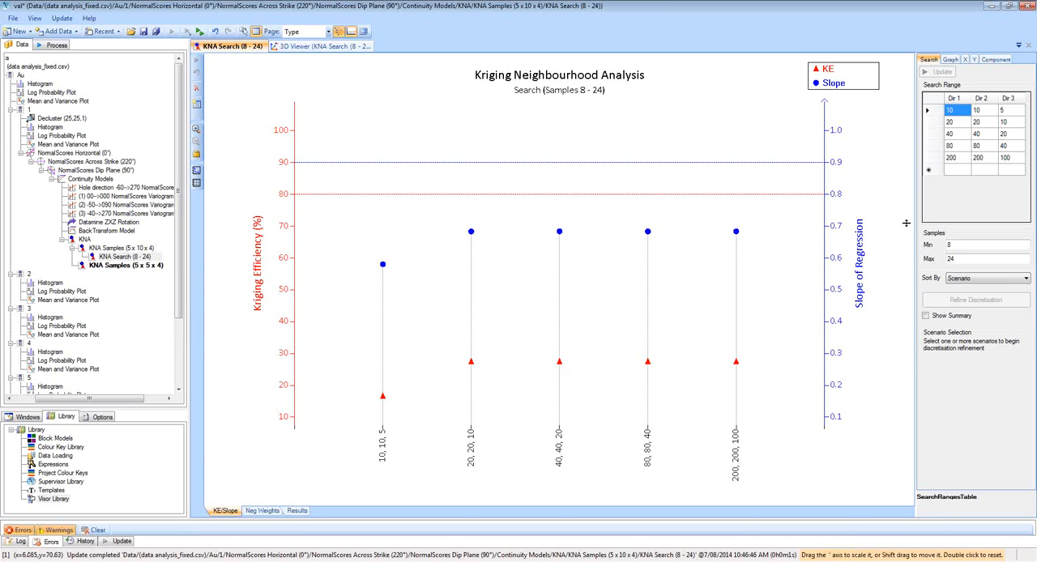
left_click_drag(962, 259, 947, 258)
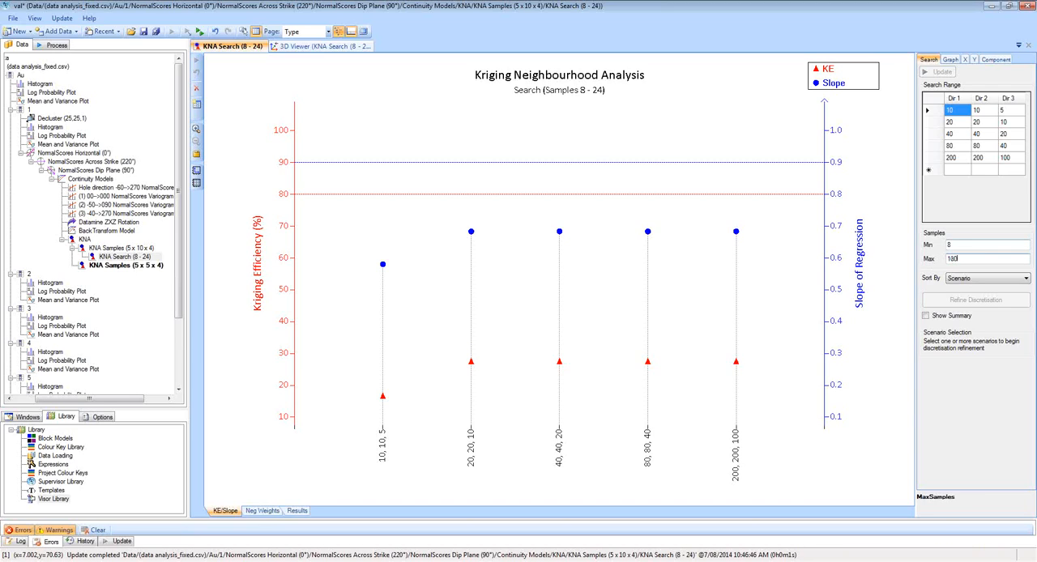
key("Return")
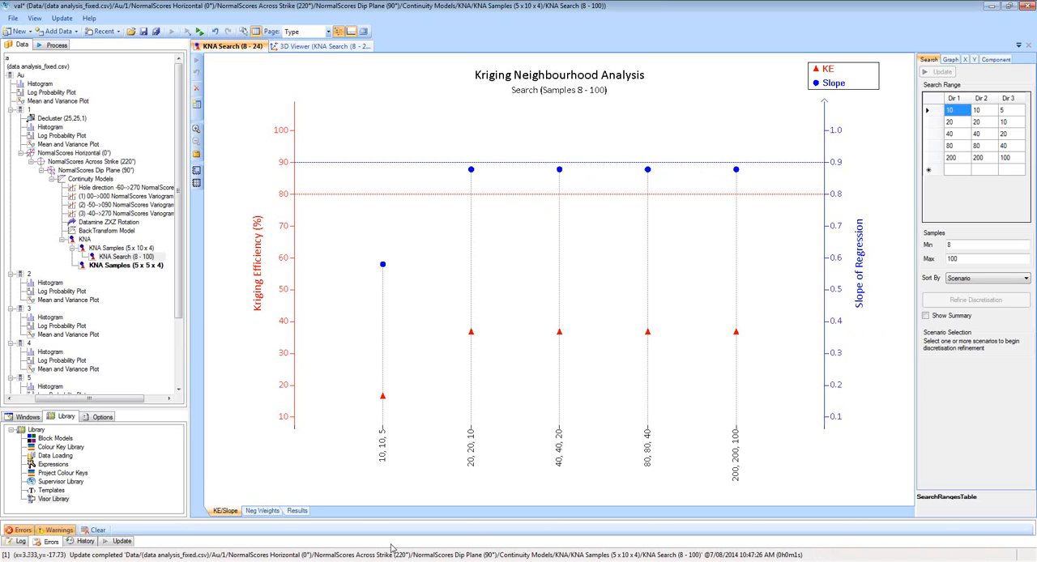
left_click(268, 512)
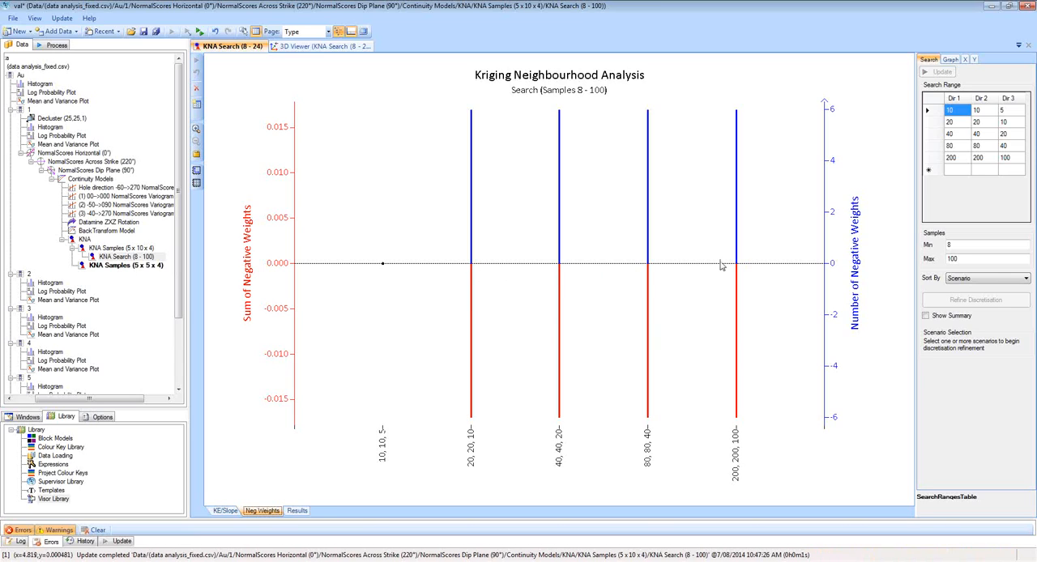
left_click(228, 512)
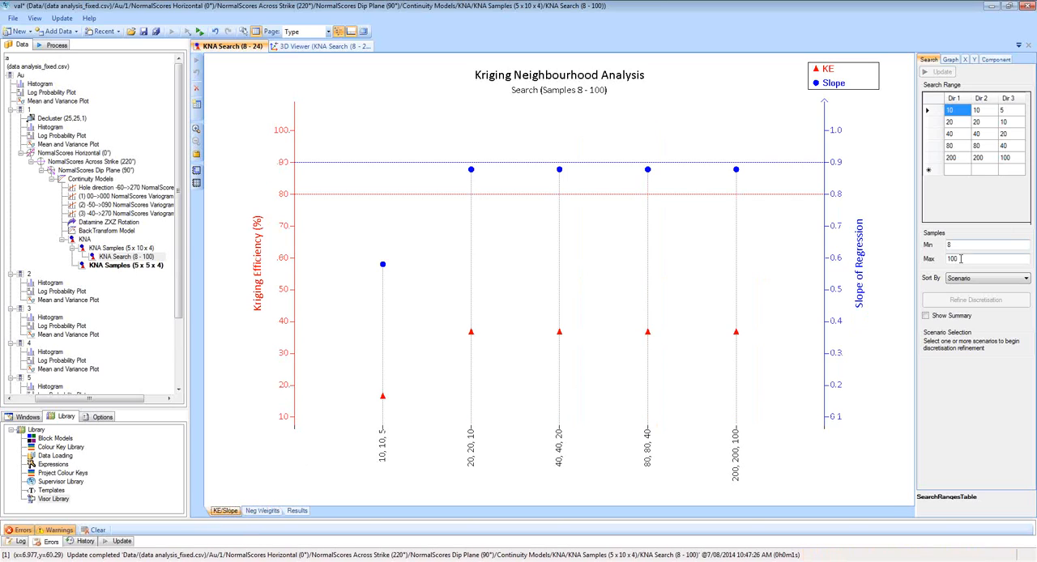
Return the search analysis's maximum sample count to 24.
left_click(981, 259)
type("24")
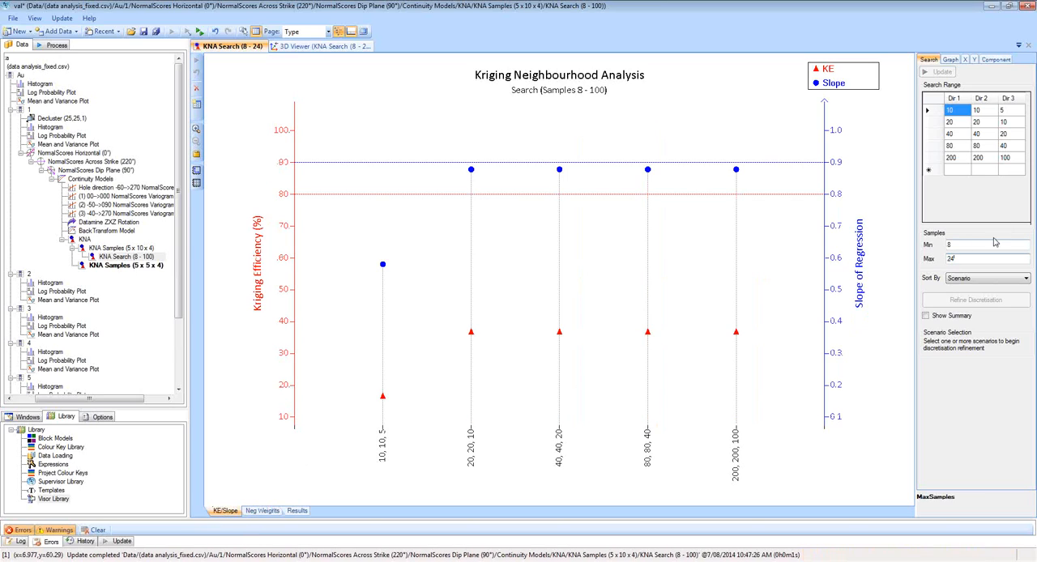
key("Return")
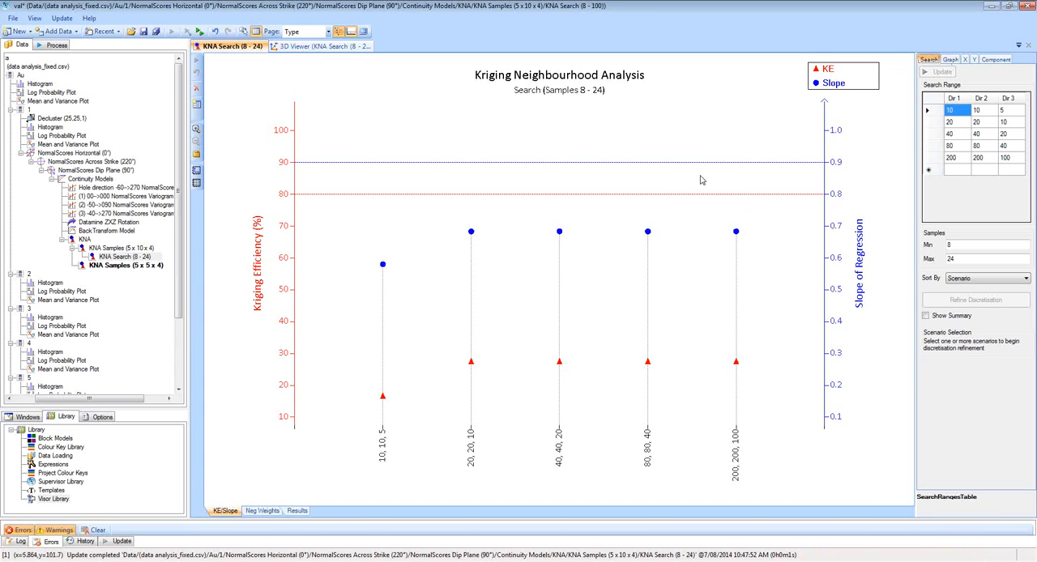
Select the 20, 20, 10 search range and create and open a discretisation refinement from it.
left_click(471, 232)
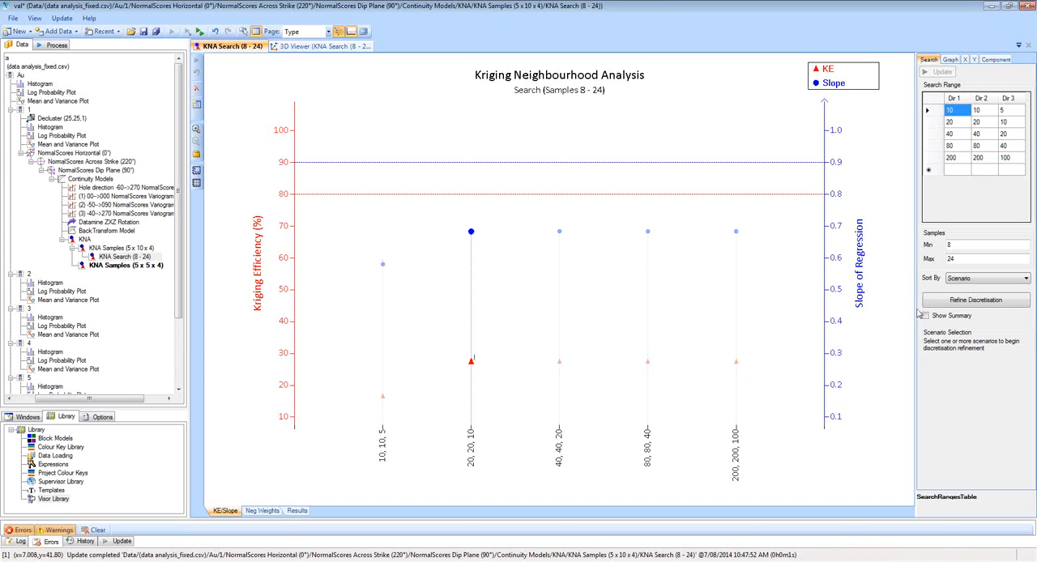
left_click(967, 303)
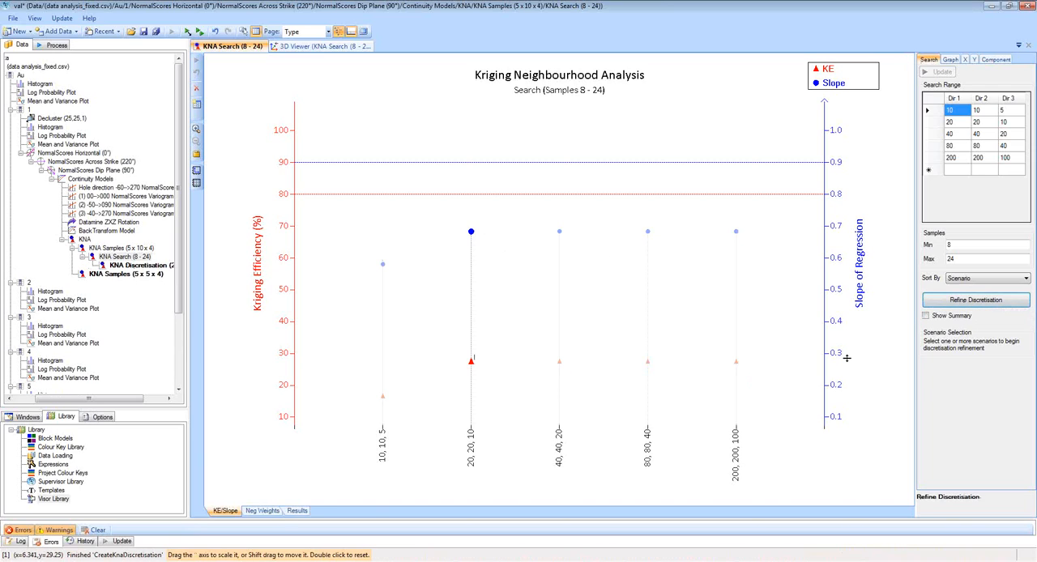
left_click(149, 267)
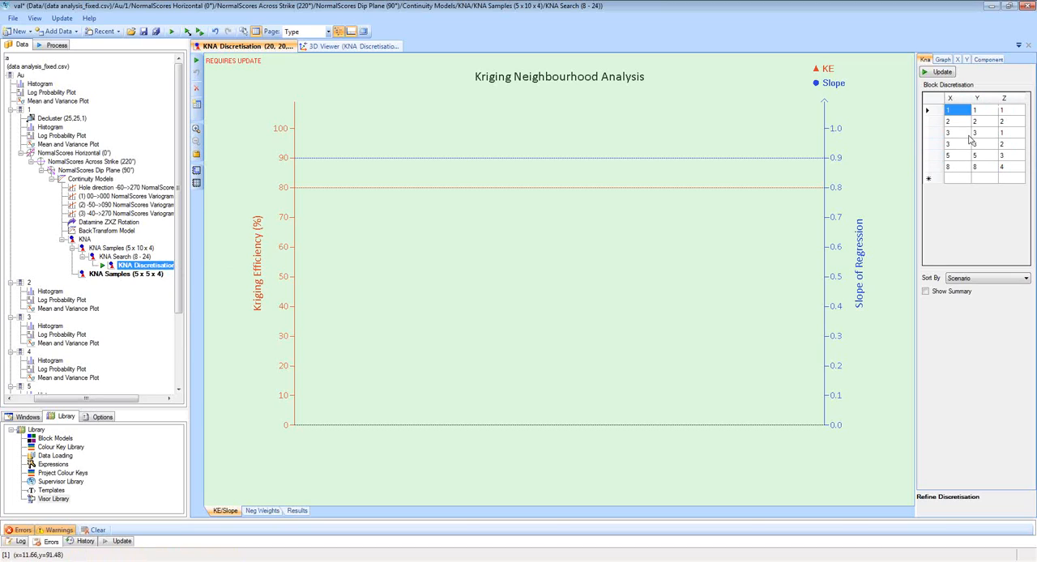
Remove the 2, 2, 2 block discretisation from the table and run the discretisation analysis.
left_click(930, 121)
key("Delete")
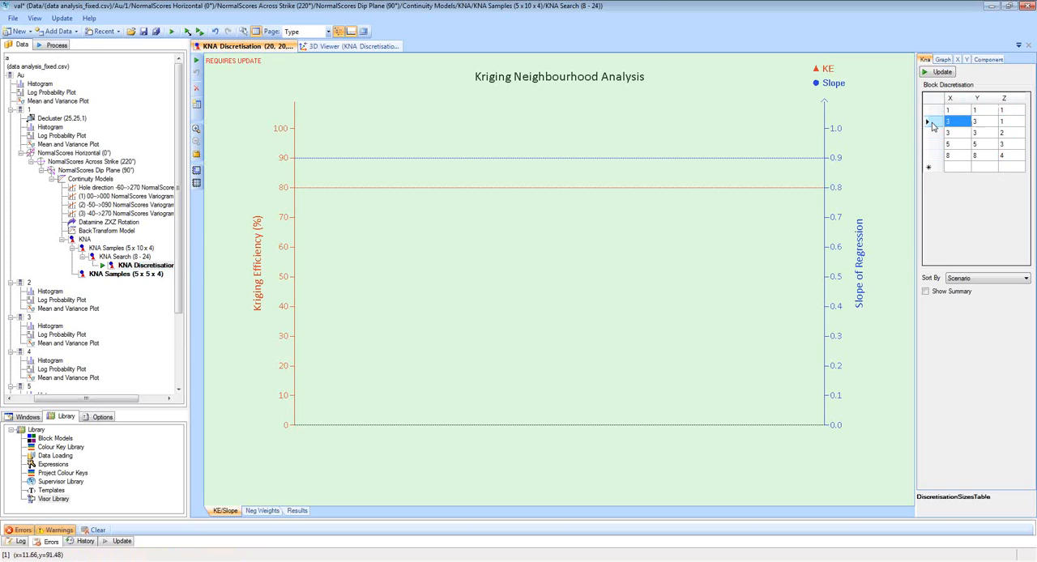
left_click(943, 73)
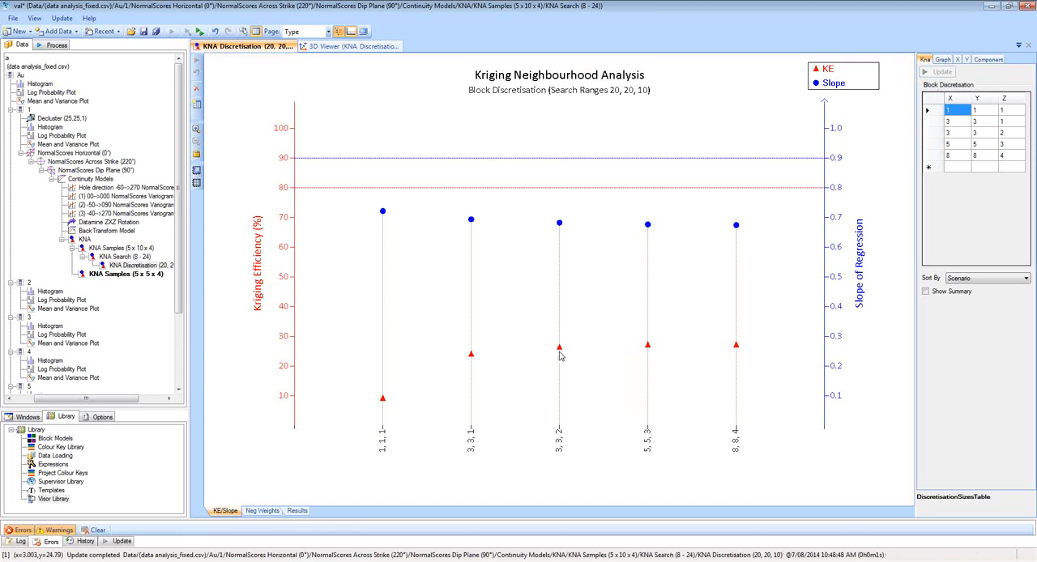
Show the KNA parameter summary on the block discretisation chart.
mouse_move(561, 351)
left_click(926, 292)
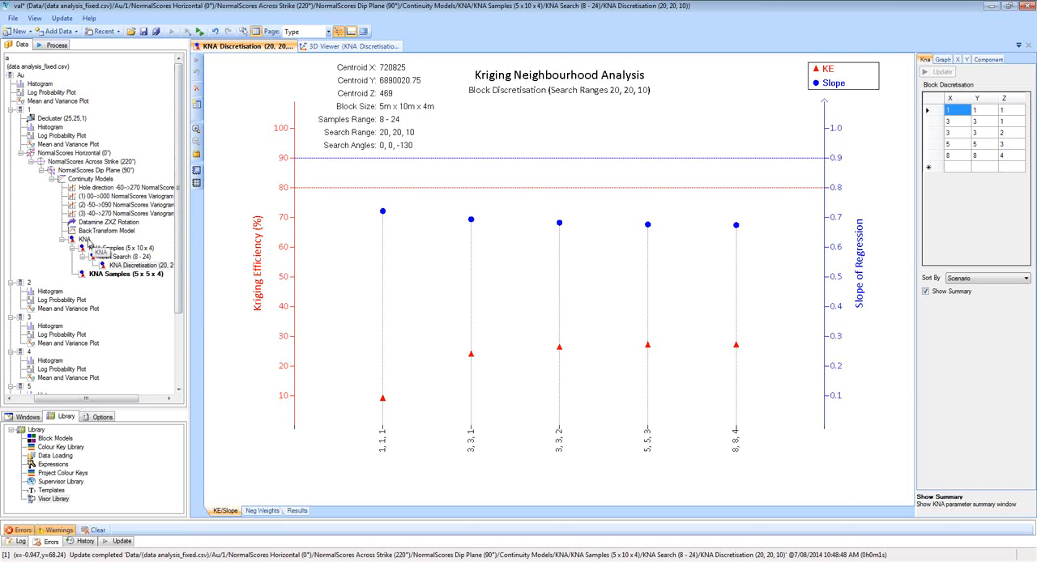
Duplicate the whole KNA analysis under Continuity Models and run the copy's block size analysis.
left_click(87, 242)
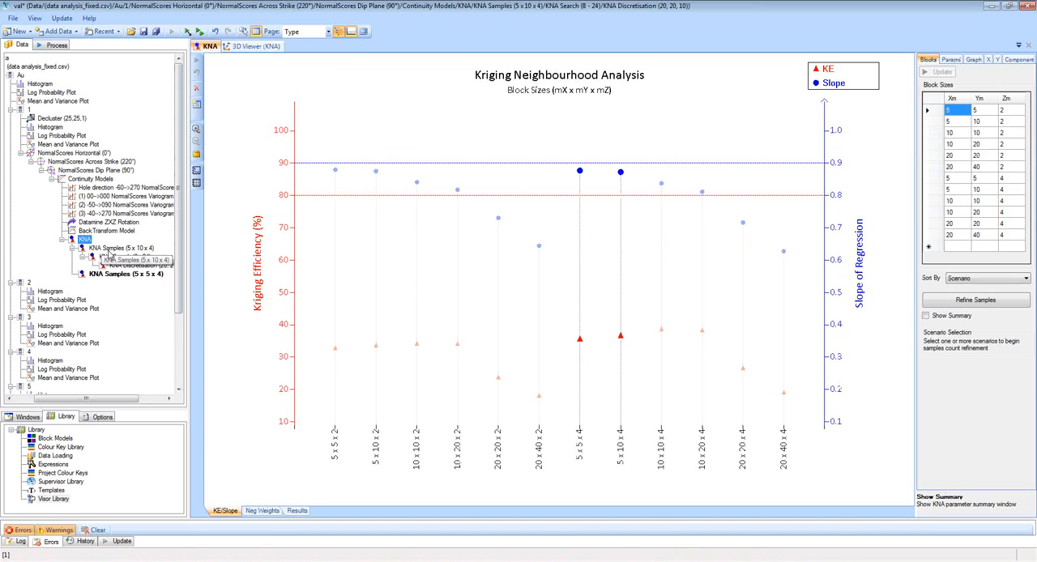
left_click(91, 179)
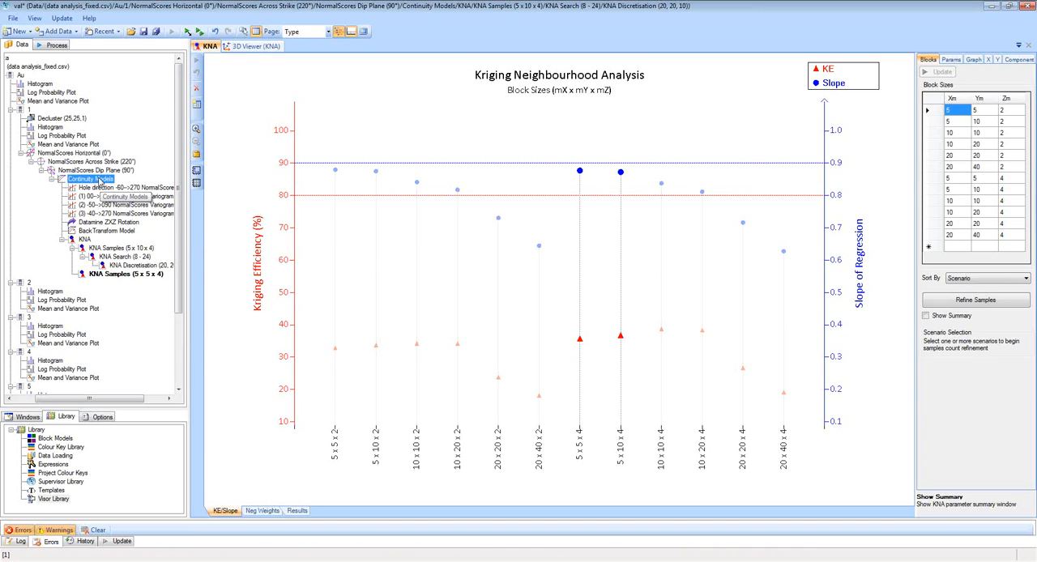
key("ctrl+v")
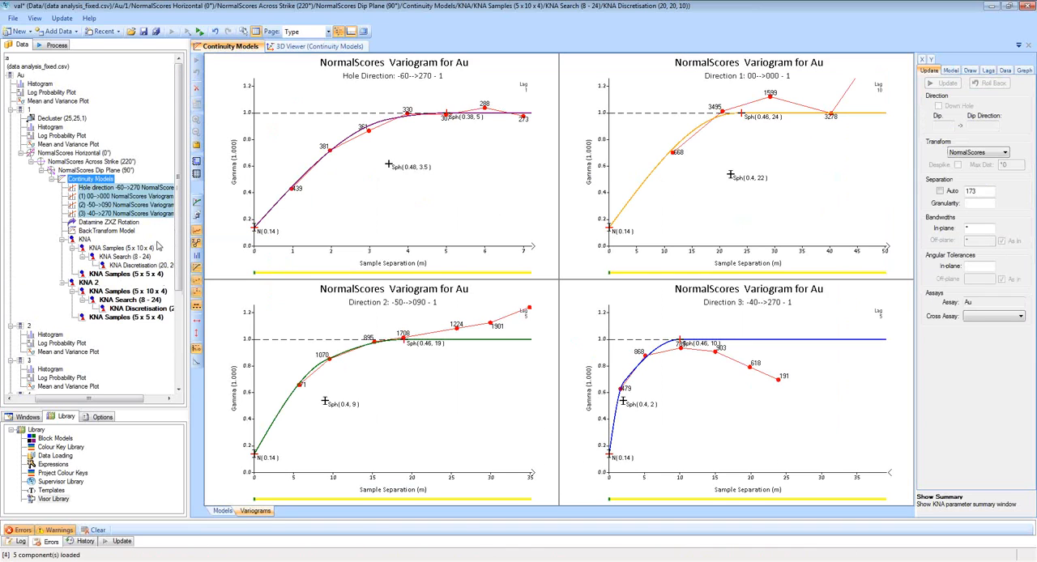
left_click(95, 285)
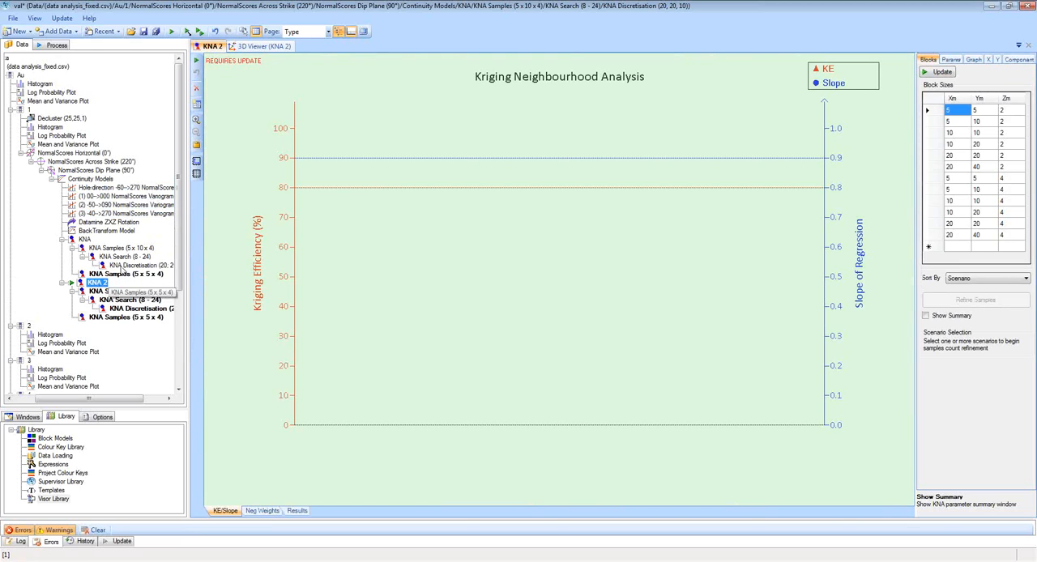
left_click(197, 64)
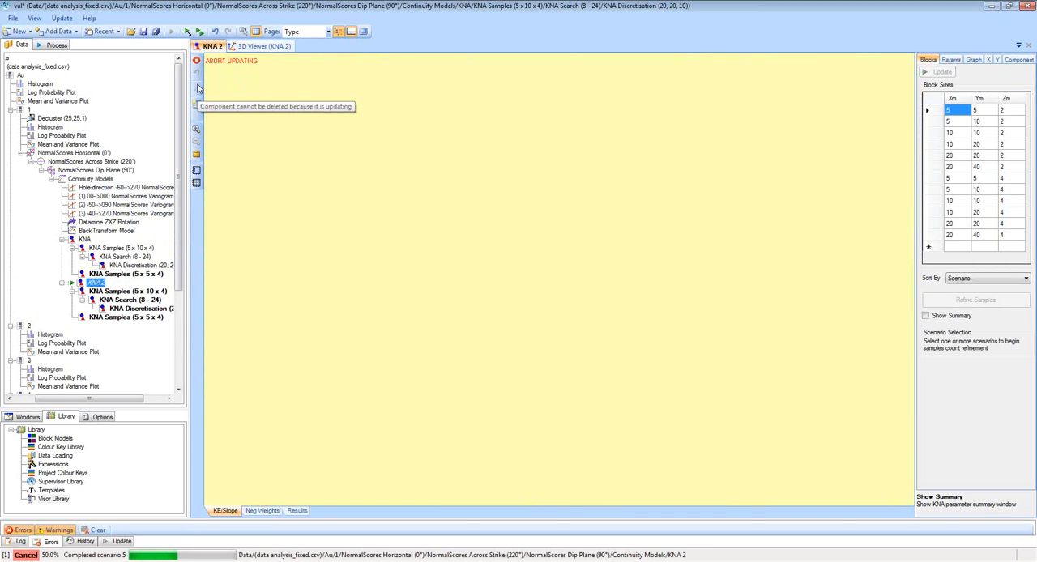
Move the KNA 2 block centroid in the 3D view to X 720840, Y 6890060, Z 468.
left_click(265, 47)
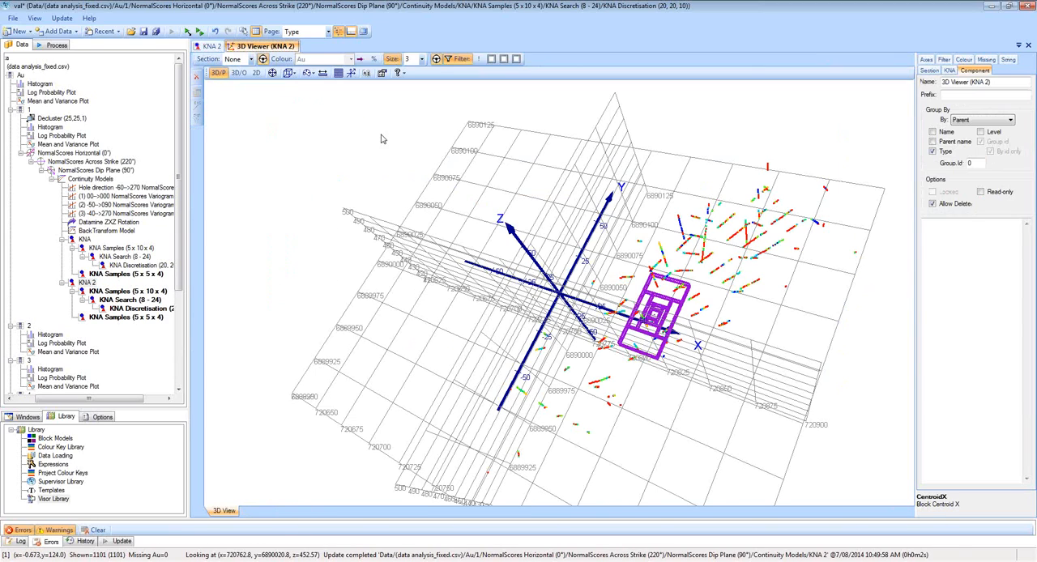
left_click_drag(669, 259, 705, 284)
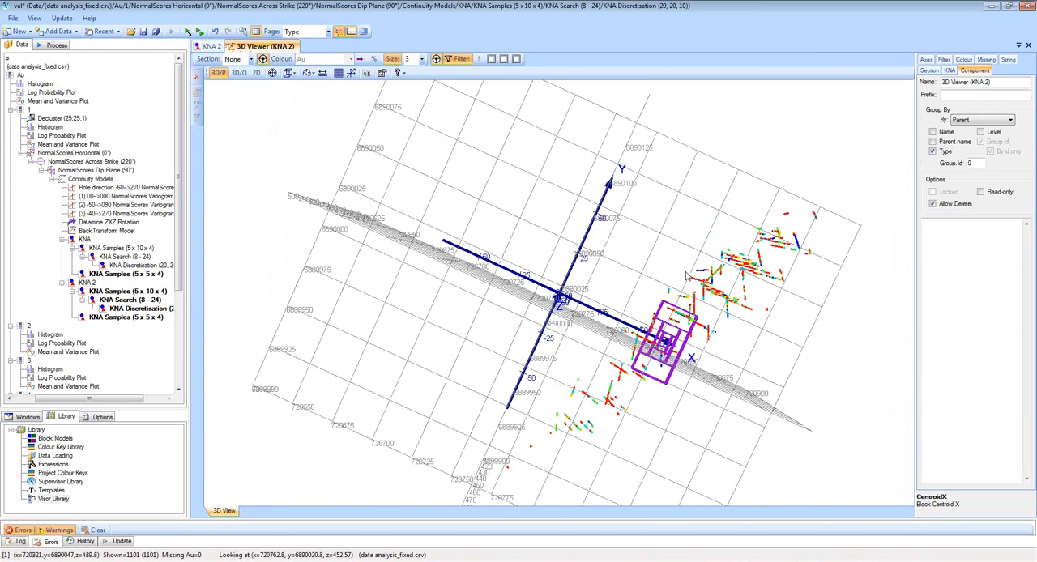
left_click(949, 70)
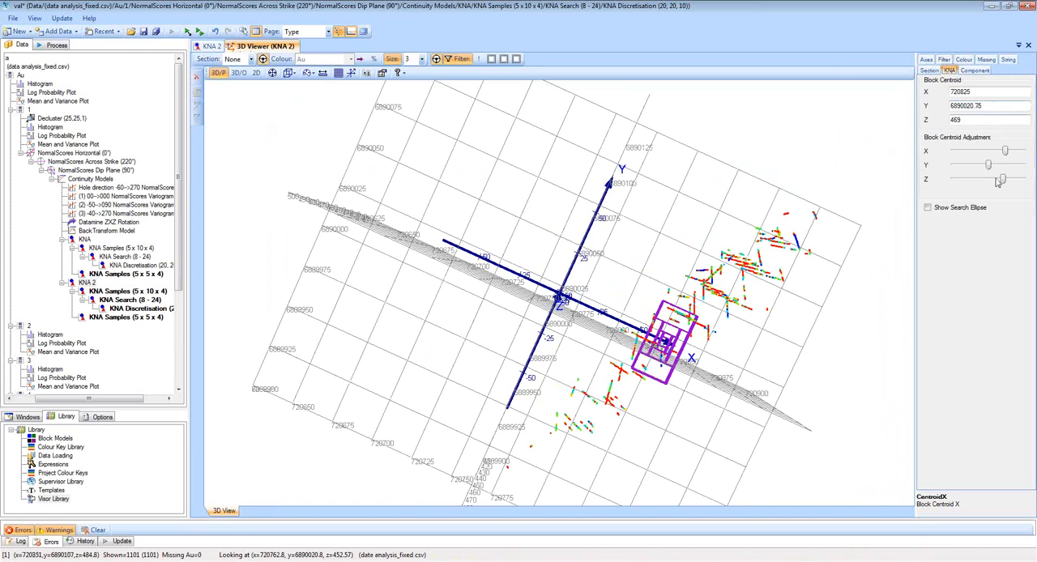
left_click_drag(1000, 179, 1008, 154)
mouse_move(793, 300)
left_mouse_down()
mouse_move(809, 246)
mouse_move(789, 284)
left_mouse_up()
left_click_drag(764, 252, 759, 265)
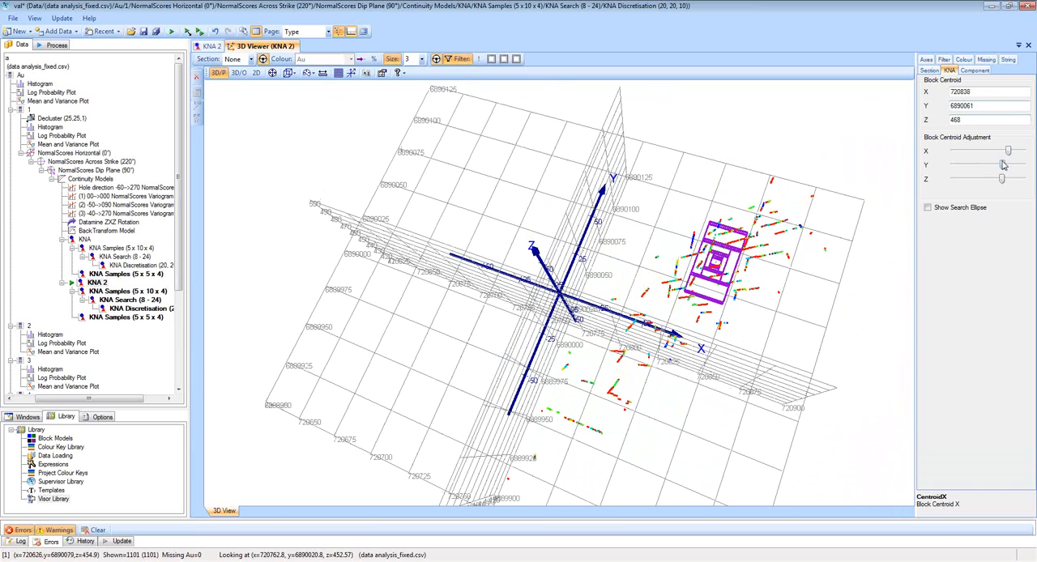
left_click_drag(1004, 166, 1009, 154)
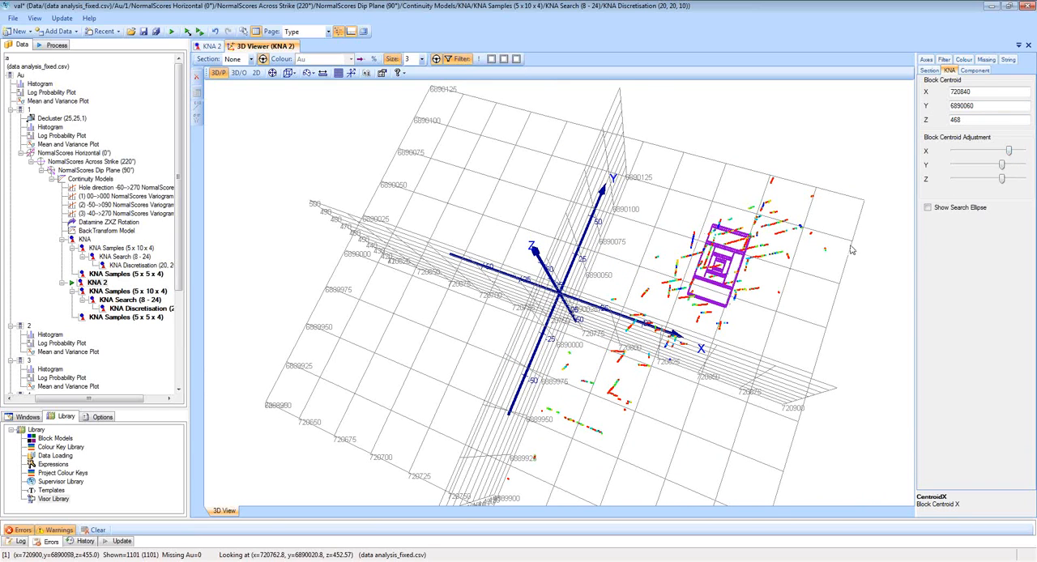
left_click_drag(848, 246, 385, 195)
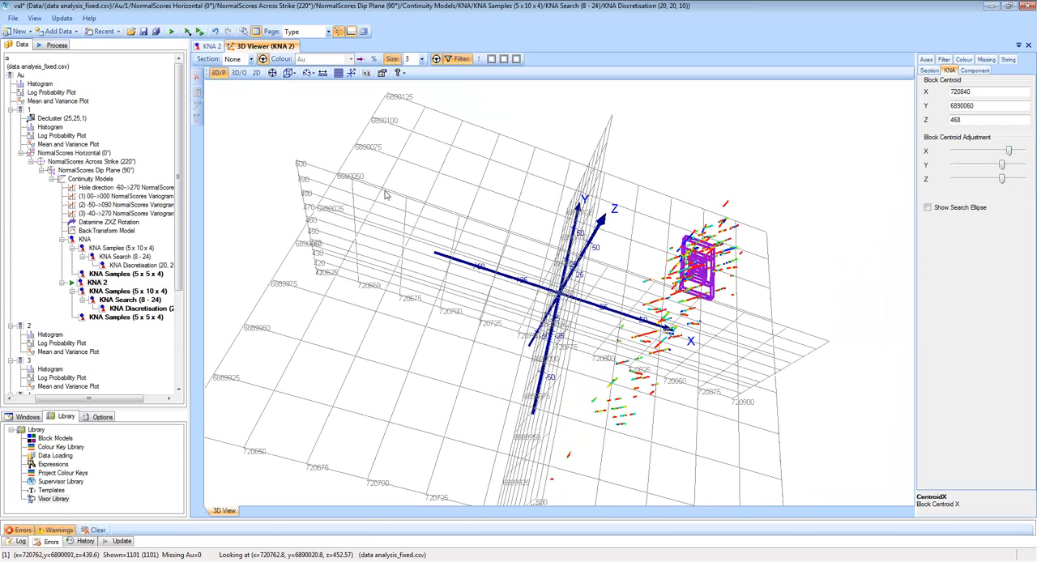
Rerun the KNA 2 block size analysis at the moved centroid and select the 10 x 10 x 4 block size.
left_click(213, 47)
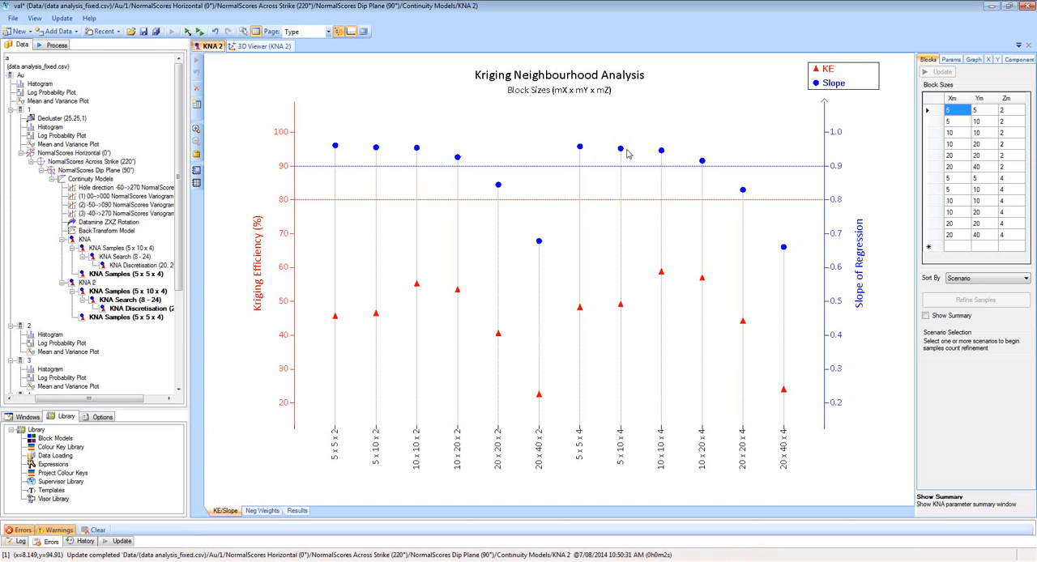
mouse_move(416, 289)
left_click(662, 153)
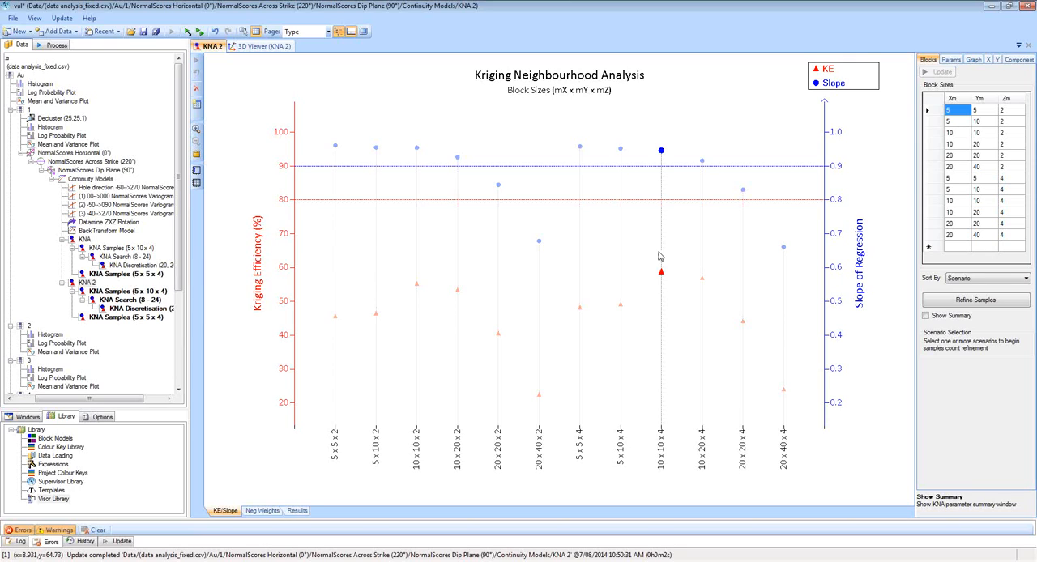
Update KNA 2's 5 x 10 x 4 sample count analysis and set its sample range to 8 minimum and 24 maximum.
left_click(129, 291)
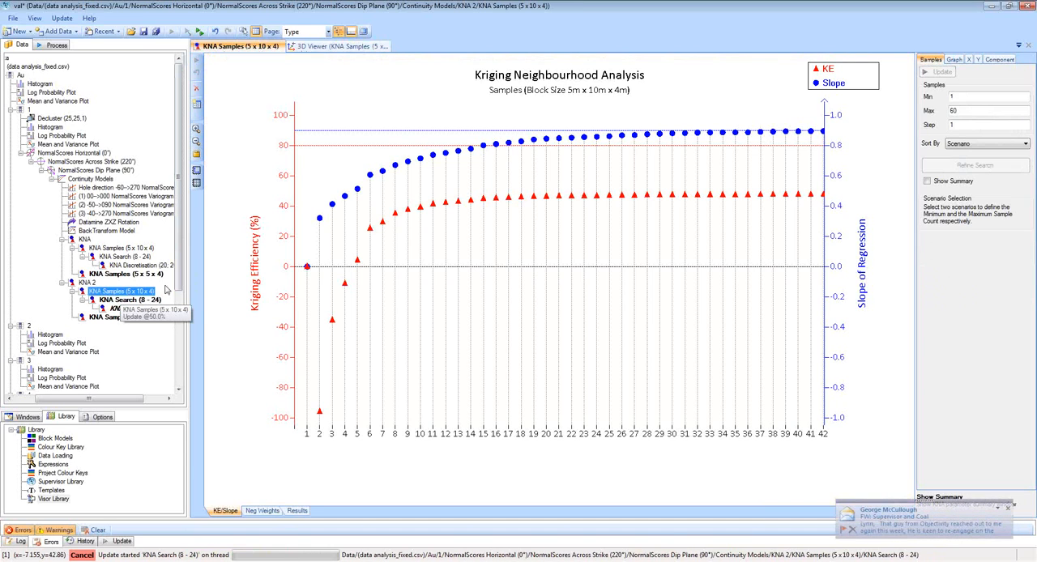
left_click(396, 218)
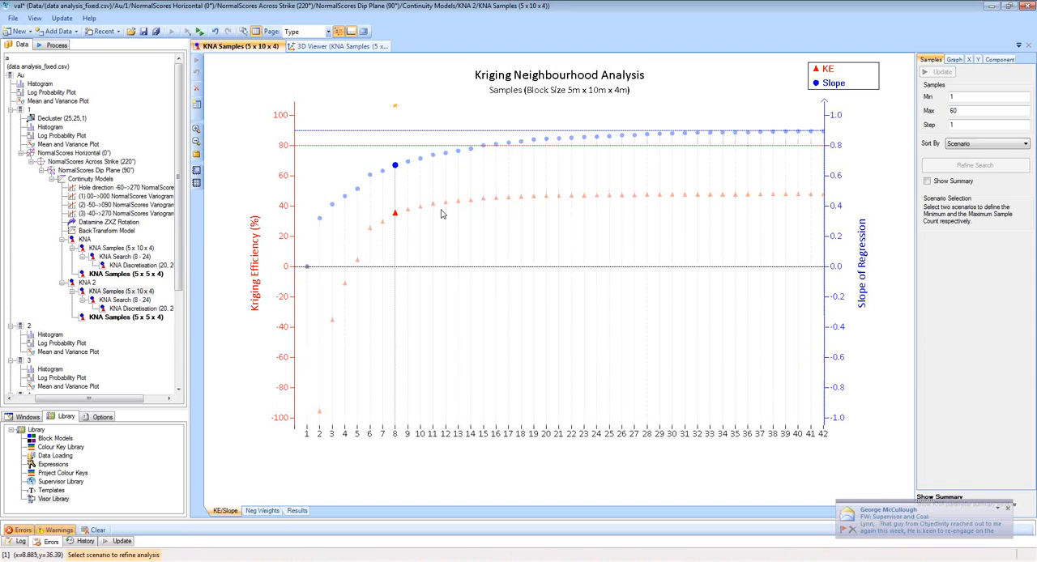
left_click(607, 196)
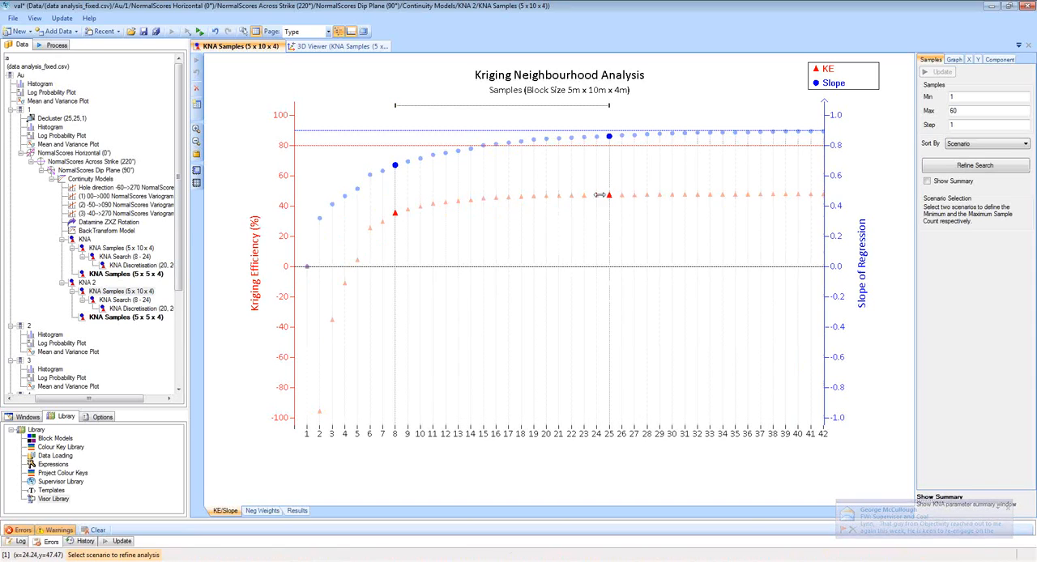
left_click(599, 198)
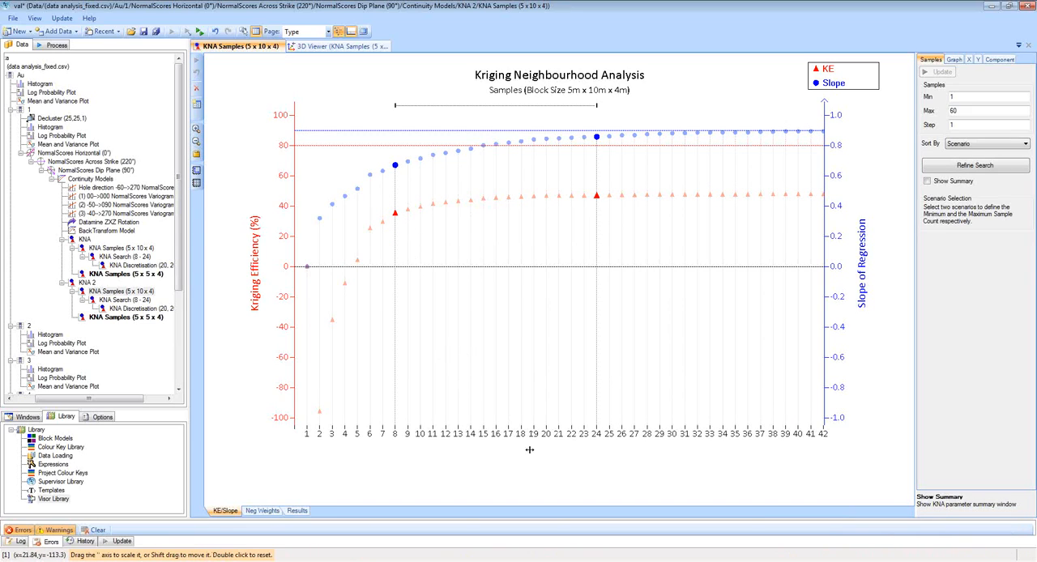
Check the negative weights for the sample counts and rescale the sample axis to examine the efficiency and slope curves.
left_click(272, 512)
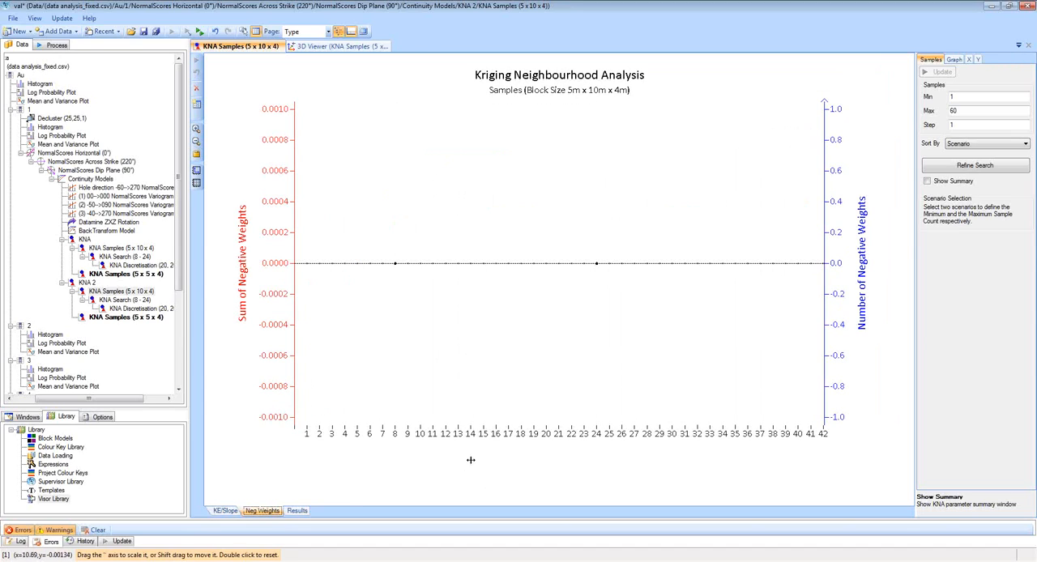
mouse_move(648, 427)
left_mouse_down()
mouse_move(482, 438)
mouse_move(665, 429)
left_mouse_up()
left_click(226, 512)
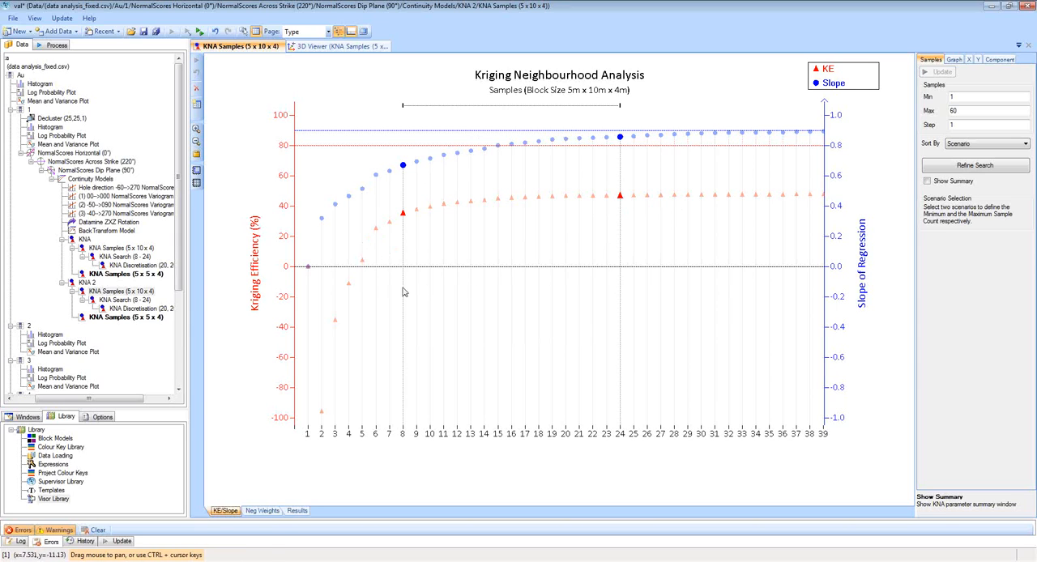
left_click_drag(706, 444, 558, 348)
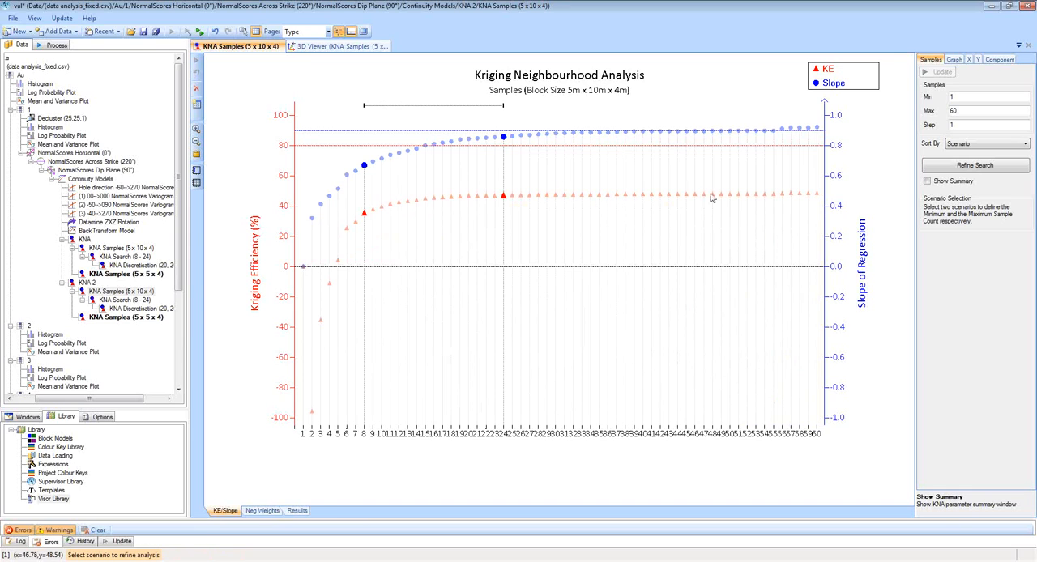
left_click_drag(469, 437, 682, 436)
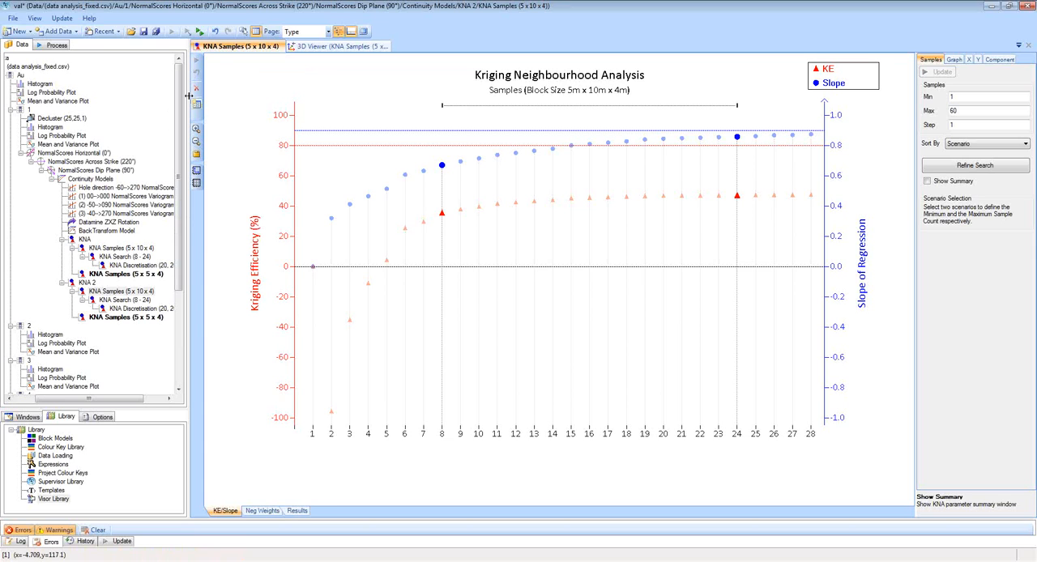
Compare the domain 1 and domain 2 samples in 3D and examine the Au histogram for domain 2.
left_click(356, 46)
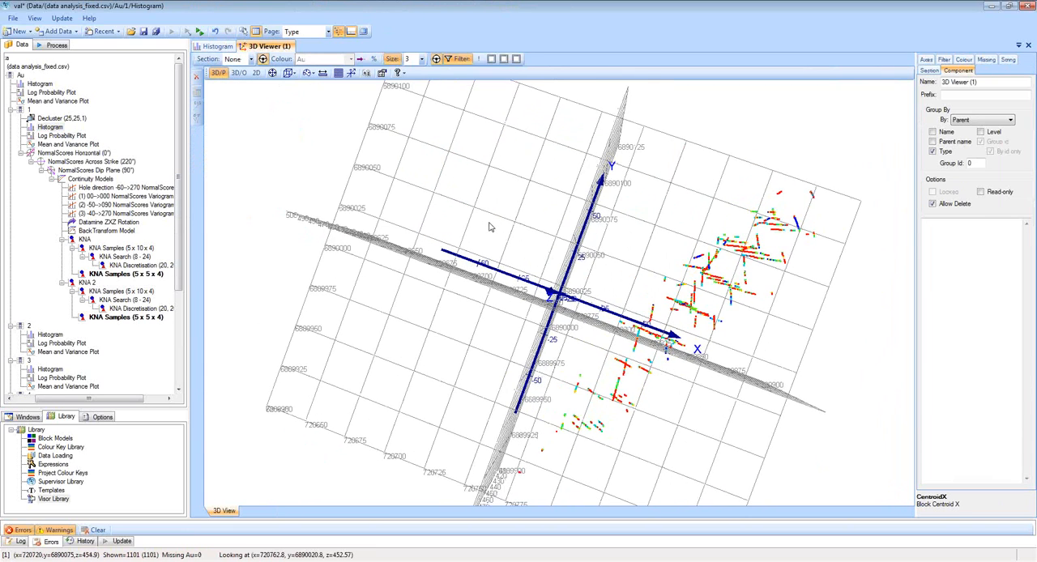
left_click(52, 337)
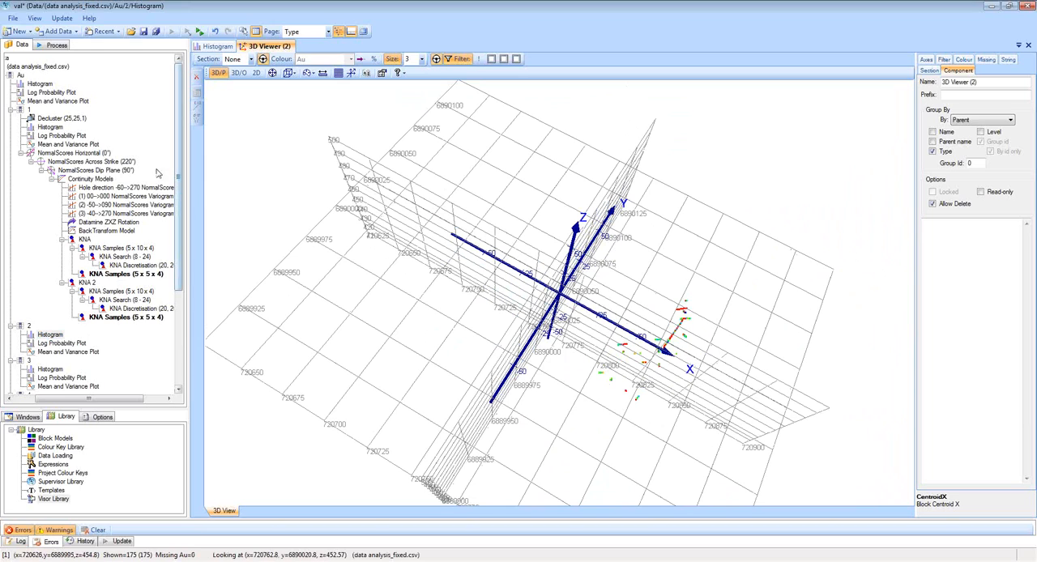
left_click(217, 47)
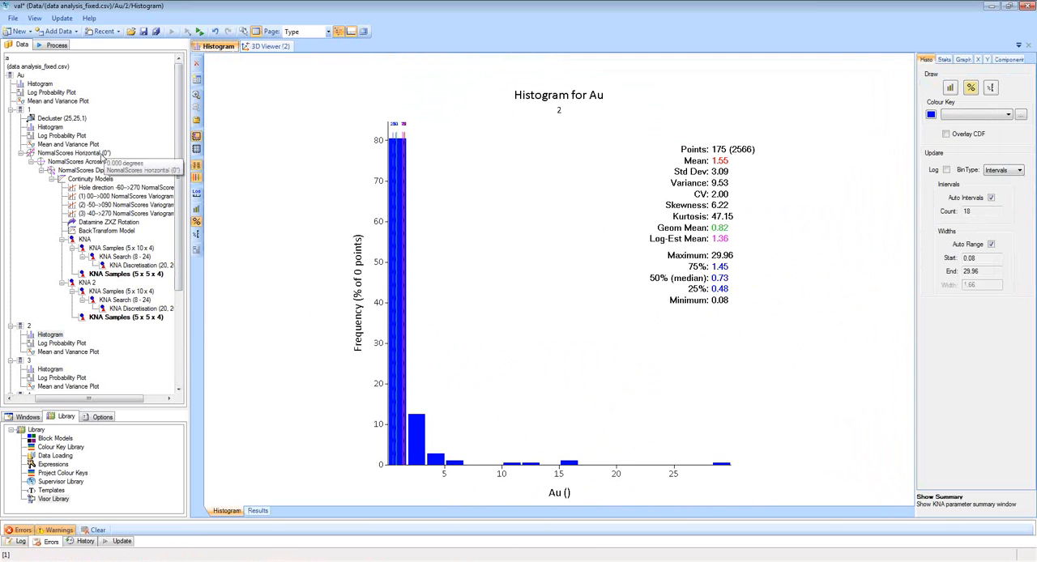
Copy domain 1's NormalScores Horizontal branch with its continuity models and KNA into domain 2 and update the copied components.
left_click(103, 154)
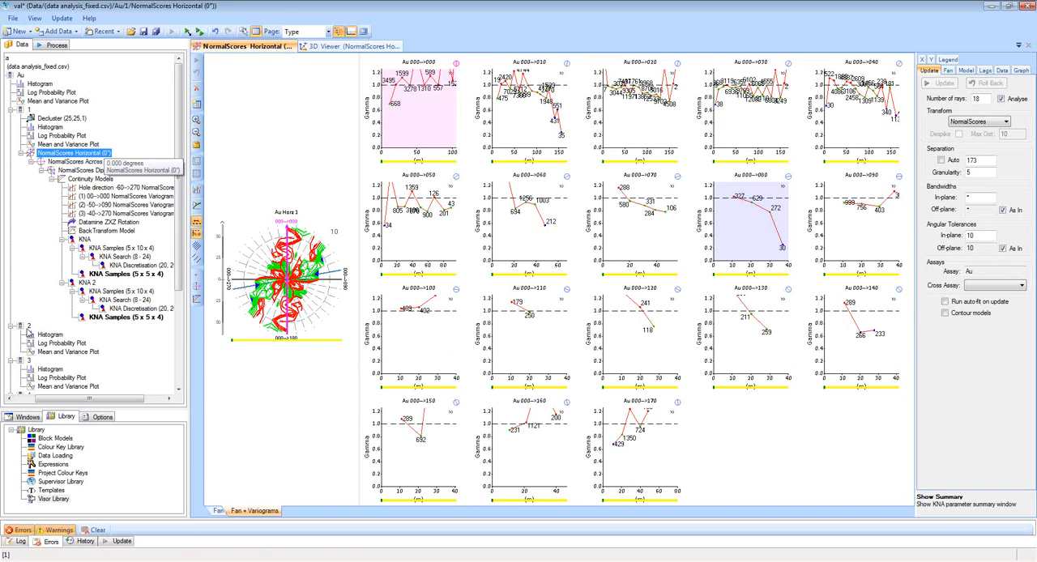
left_click(28, 327)
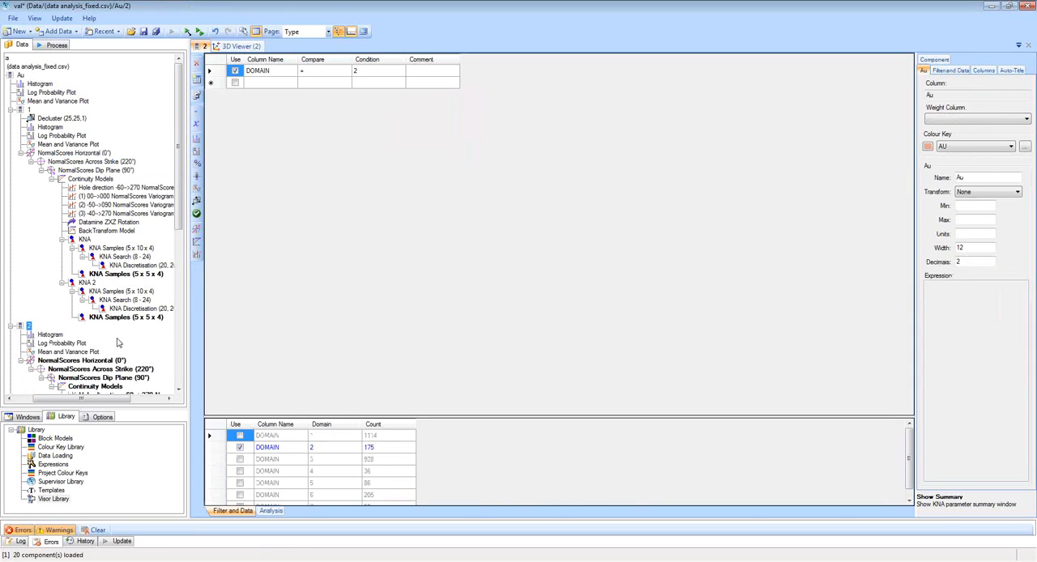
left_click(187, 31)
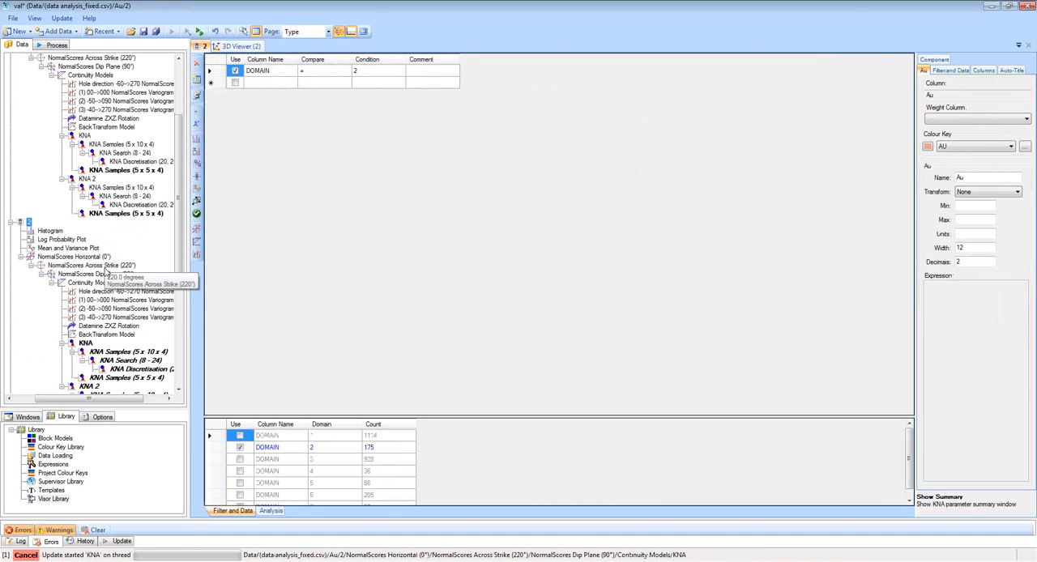
Review domain 2's continuity models, their directional variograms and the Au histogram.
left_click(91, 283)
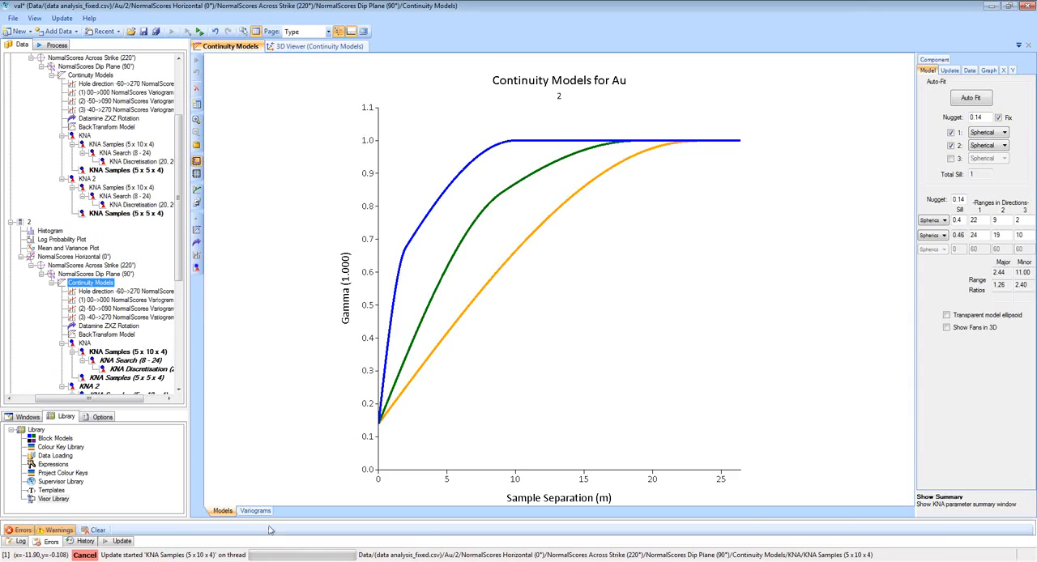
left_click(258, 511)
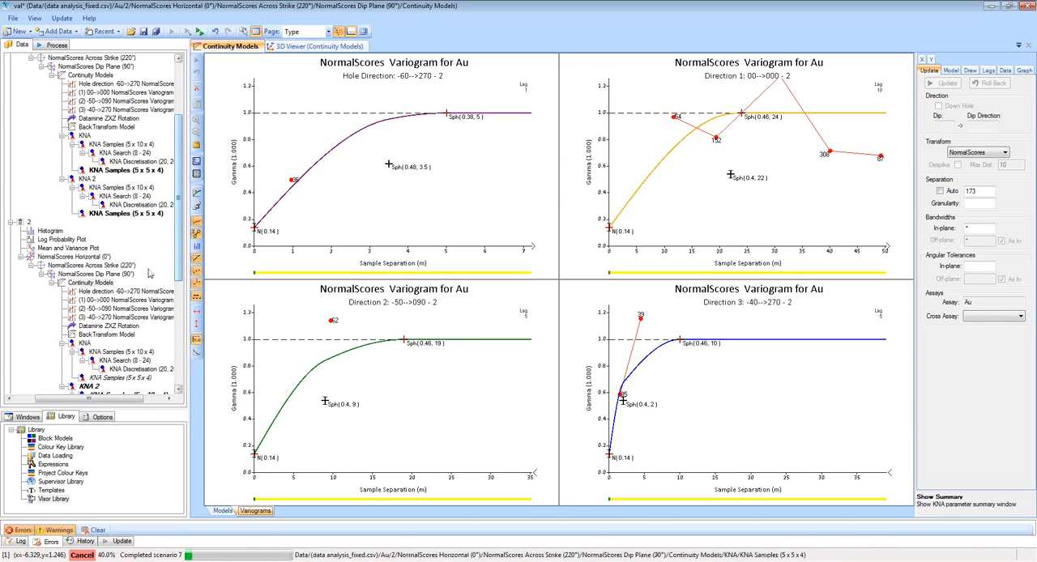
left_click(50, 232)
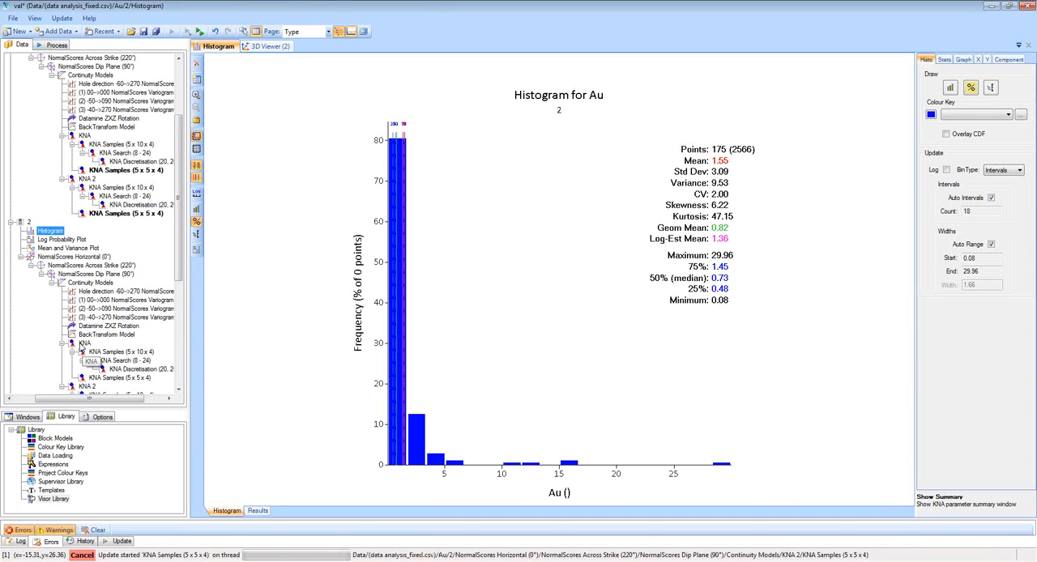
Delete KNA 2 and the 5 x 5 x 4 sample analysis from domain 2, keeping the first KNA.
left_click(82, 345)
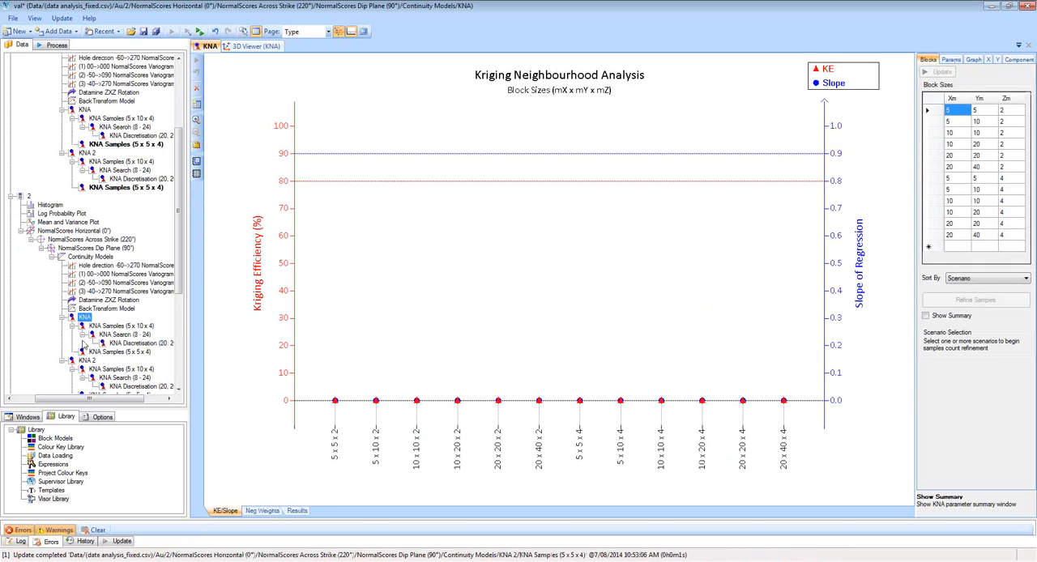
left_click(86, 360)
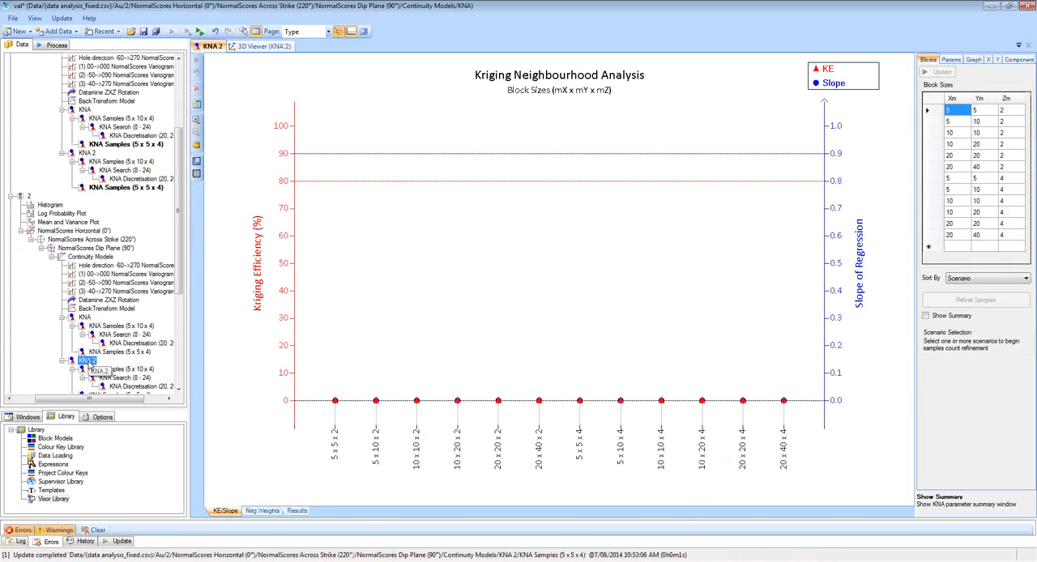
key("Delete")
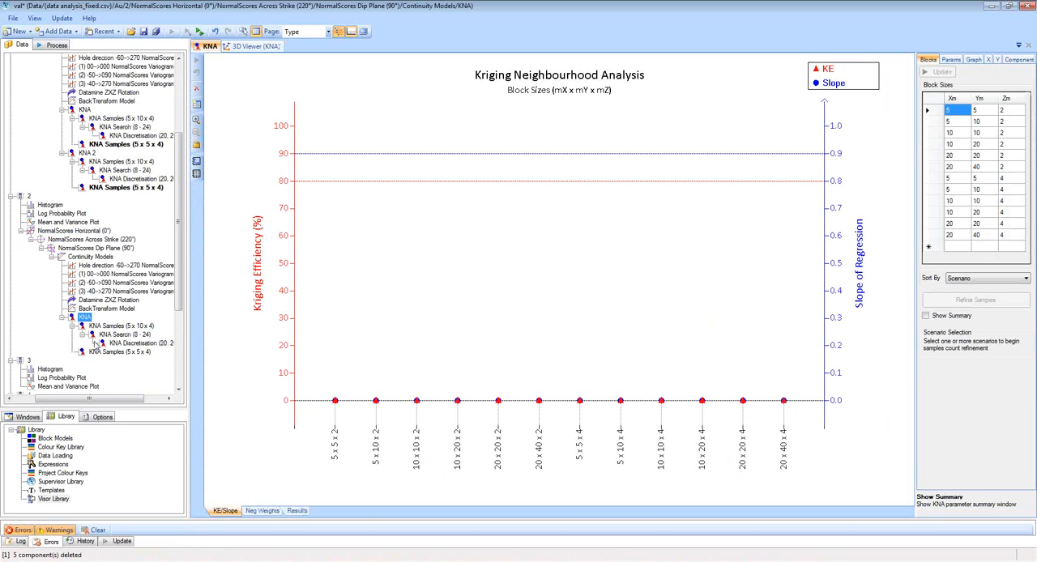
left_click(94, 351)
key("Delete")
left_click(85, 317)
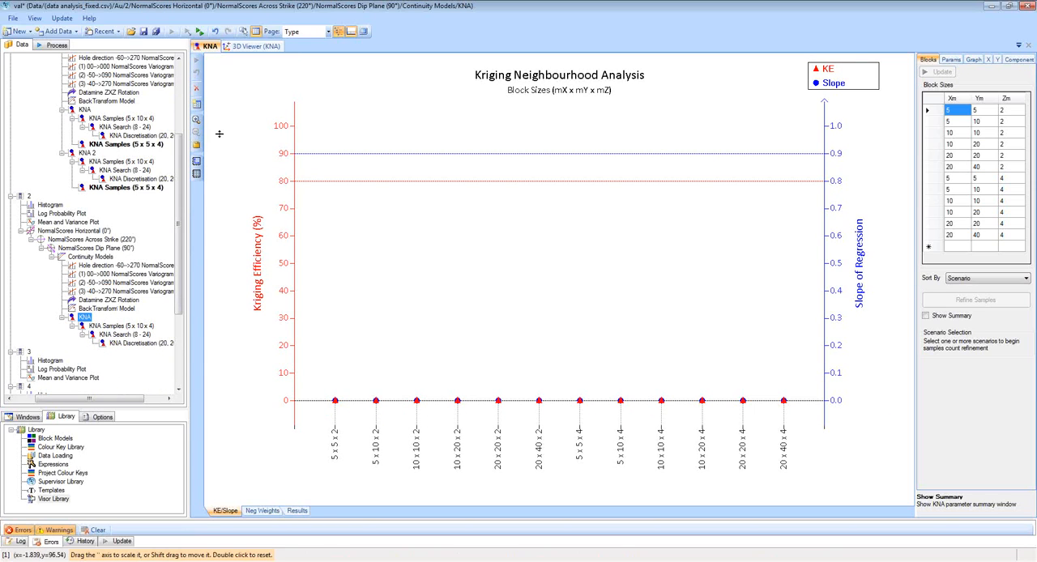
Lower the block centroid of domain 2's KNA to Z 432 in the 3D view.
left_click(250, 49)
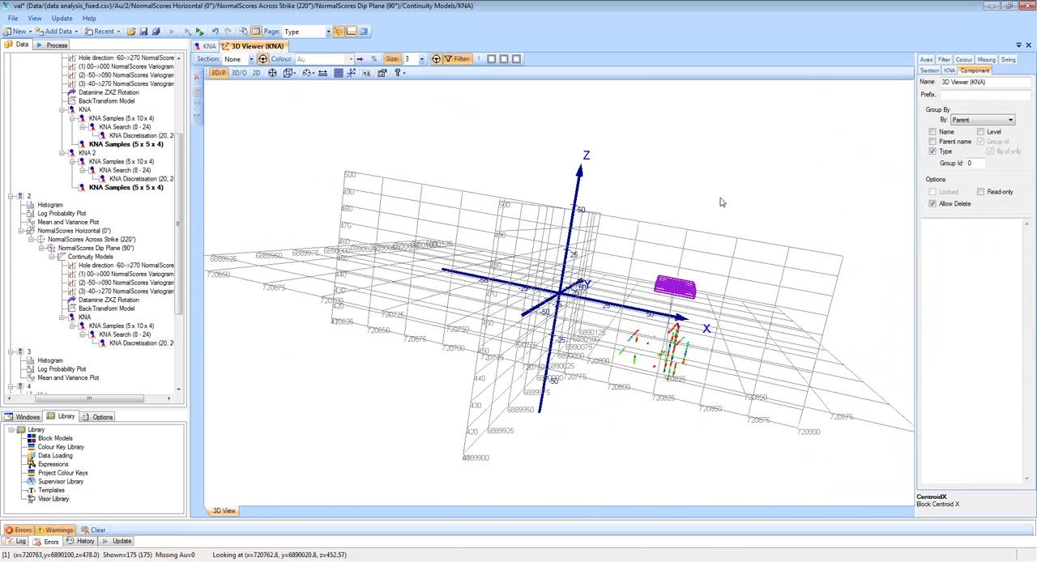
left_click(954, 71)
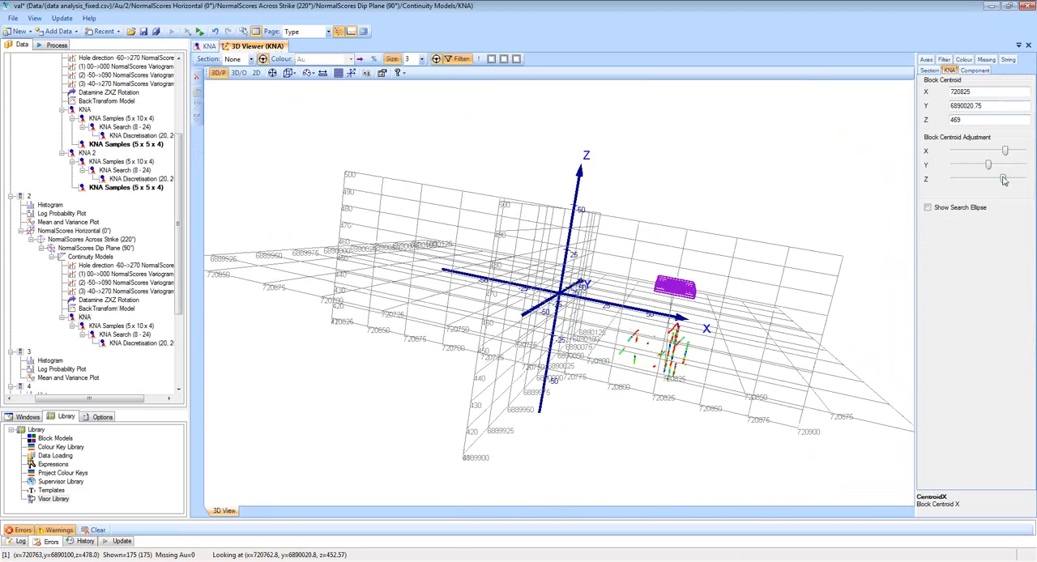
left_click_drag(1004, 179, 971, 182)
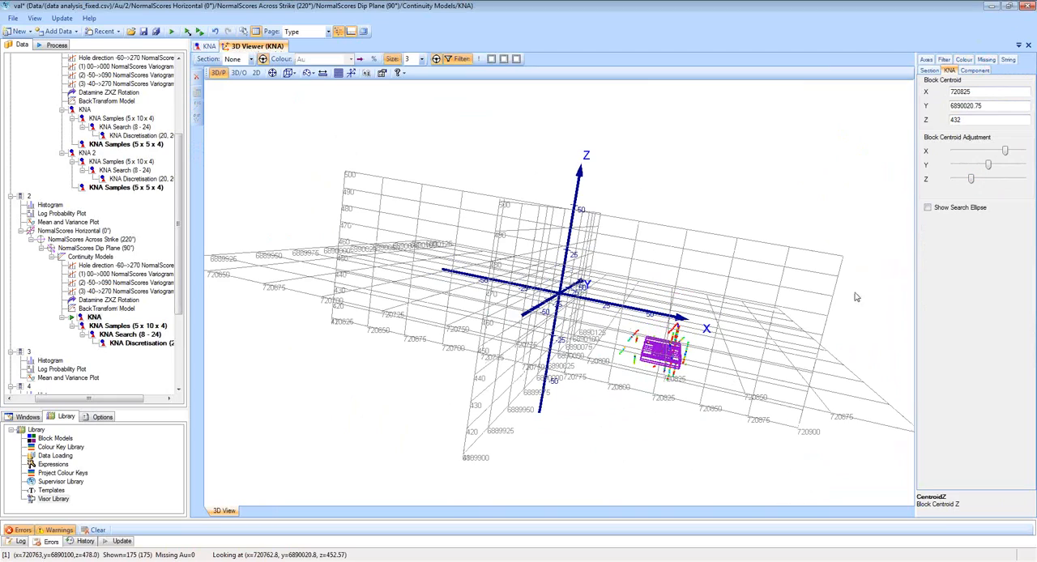
left_click_drag(855, 293, 834, 299)
Rerun domain 2's KNA at the lowered centroid, select the 5 x 10 x 4 block size and open its sample count analysis.
left_click(209, 46)
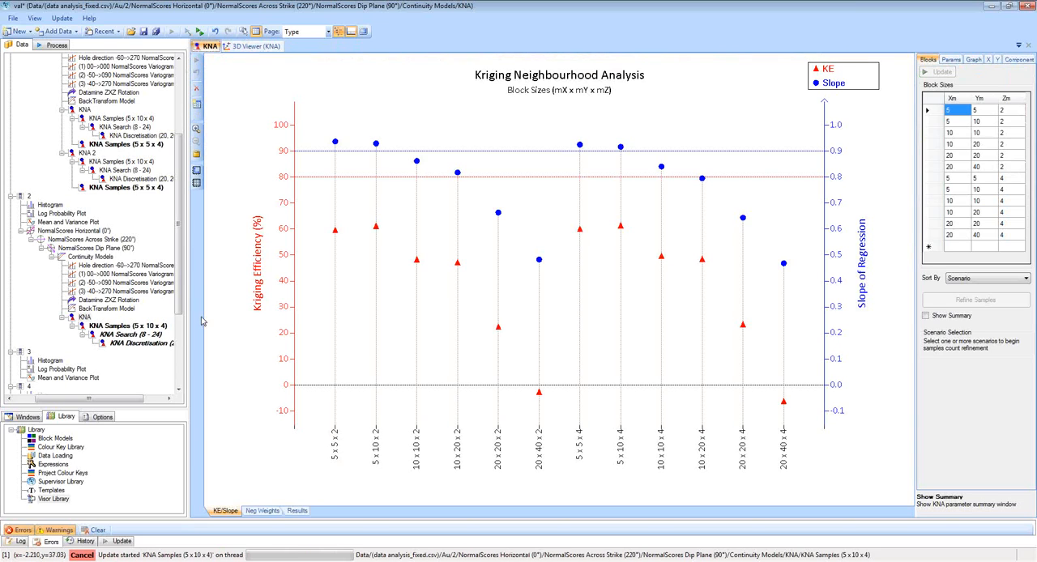
left_click(621, 149)
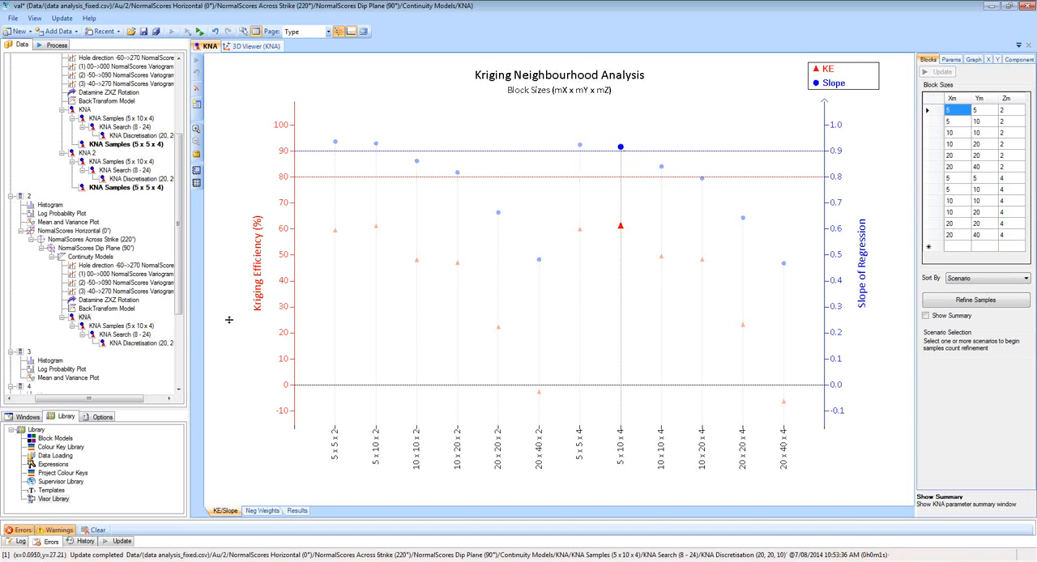
left_click(139, 327)
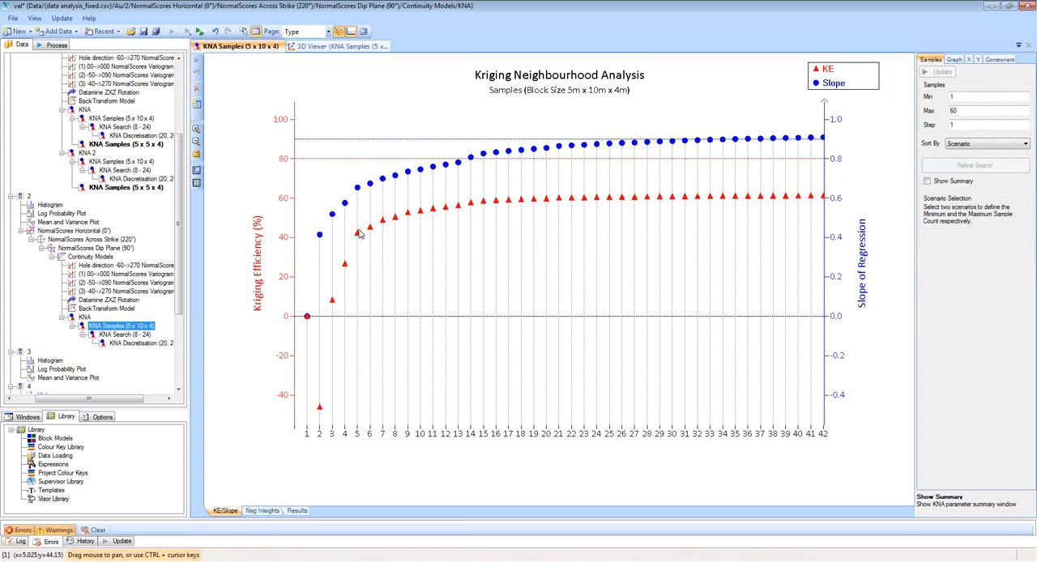
Check domain 2's sample count chart for the 5 x 10 x 4 block, and collapse domain 1's KNA and KNA 2 branches.
left_click(383, 221)
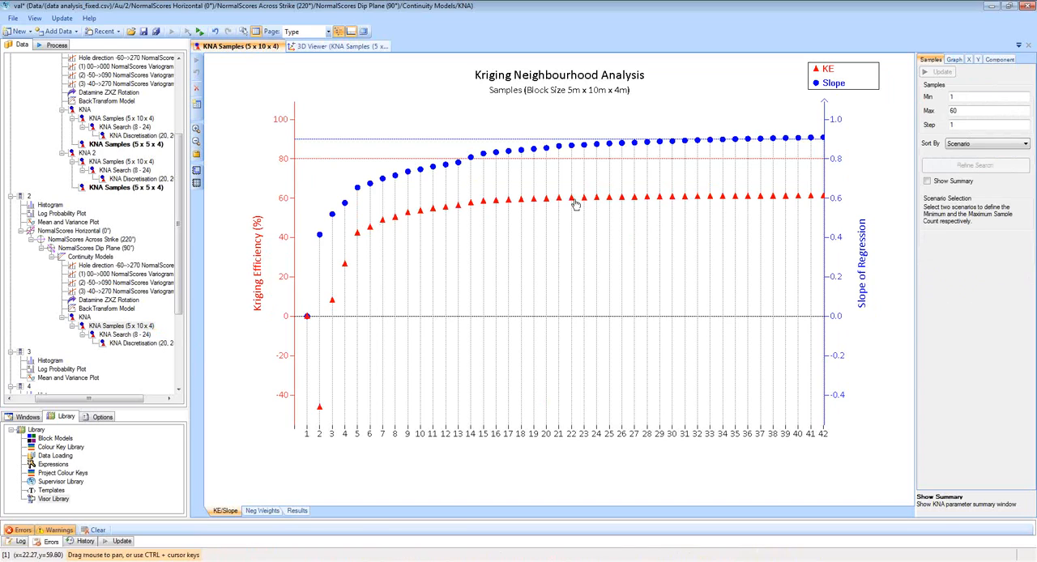
mouse_move(596, 201)
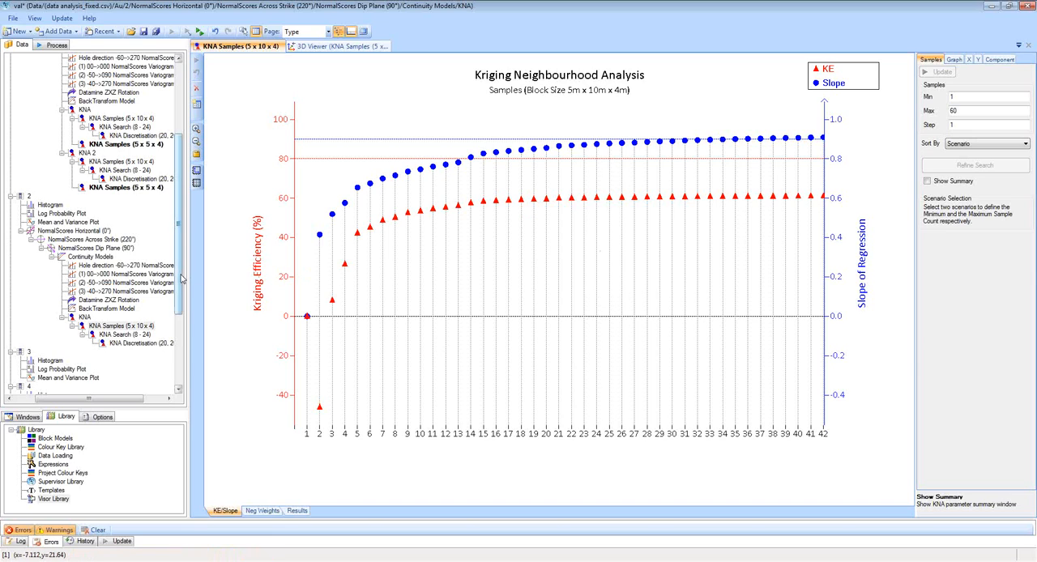
left_click_drag(184, 276, 179, 215)
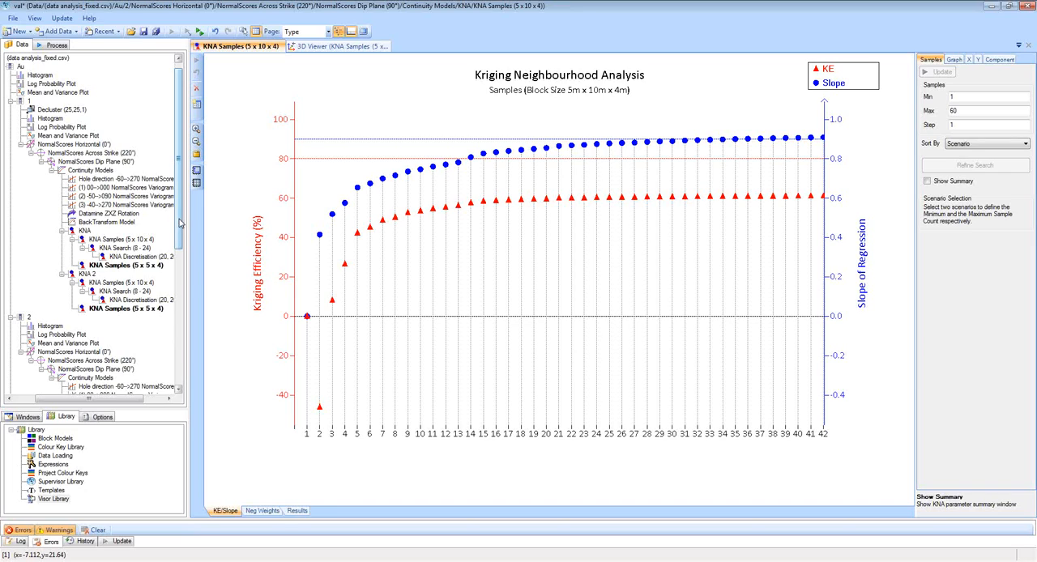
left_click_drag(182, 224, 182, 220)
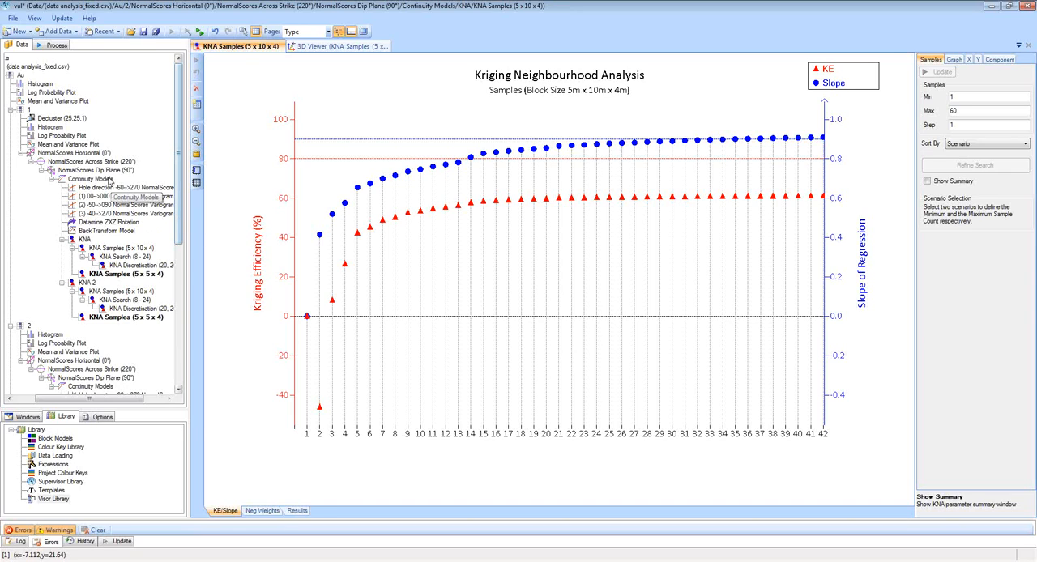
left_click_drag(84, 400, 73, 402)
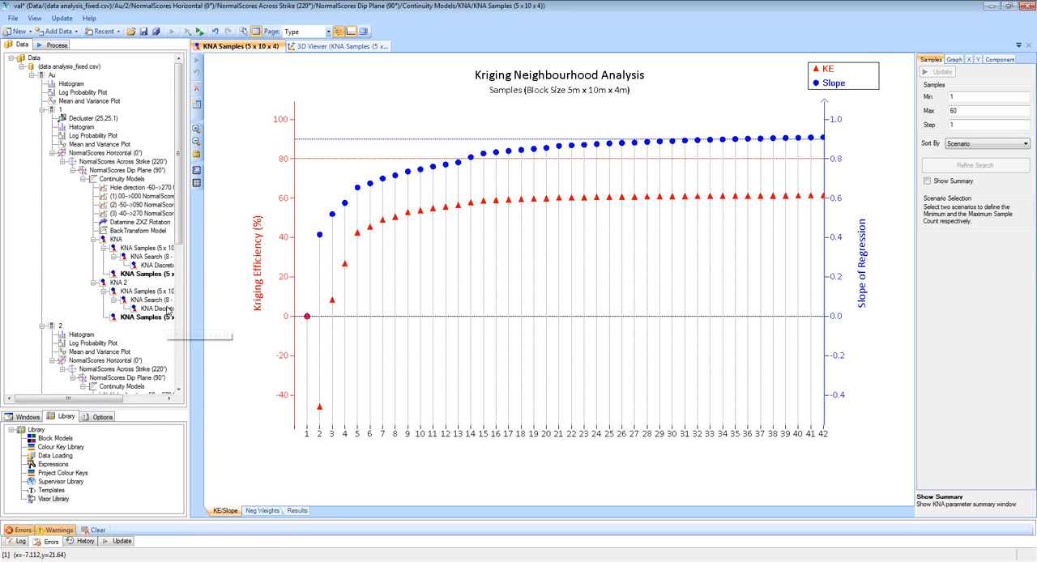
left_click(94, 240)
left_click(94, 248)
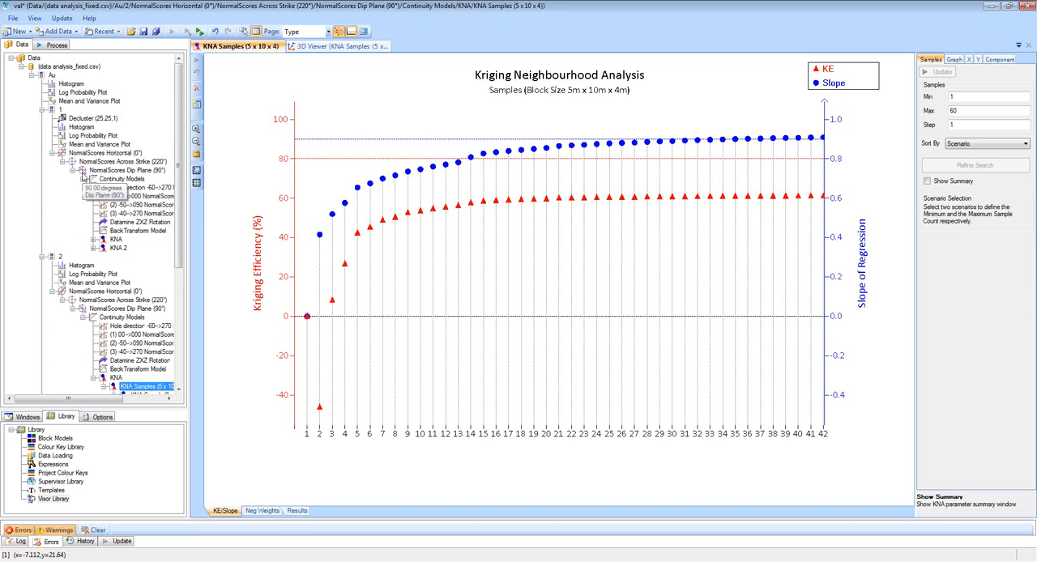
Add the text file trmod.csv to the project's Data as block data.
left_click(32, 59)
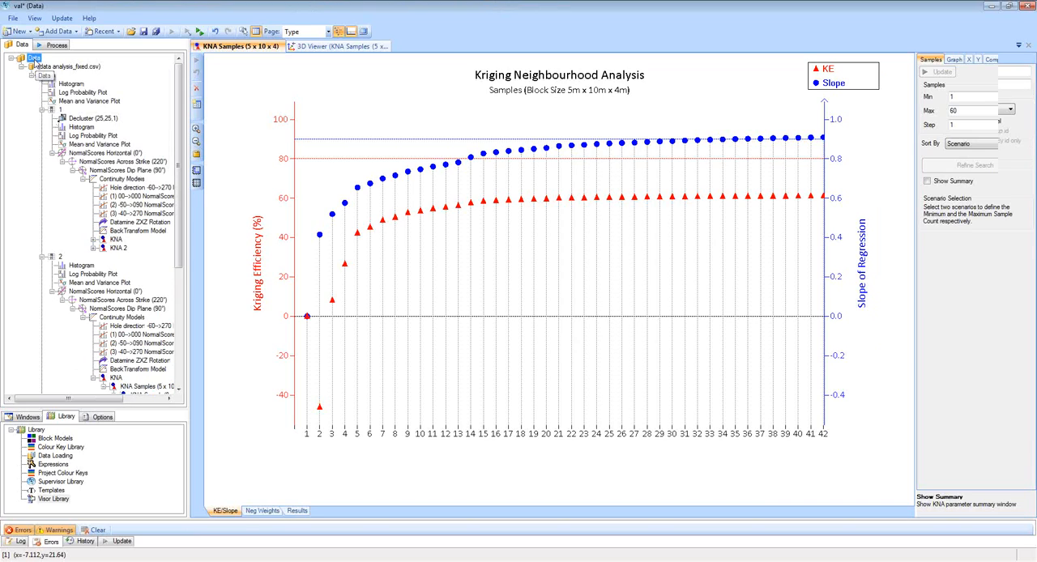
right_click(32, 59)
mouse_move(158, 66)
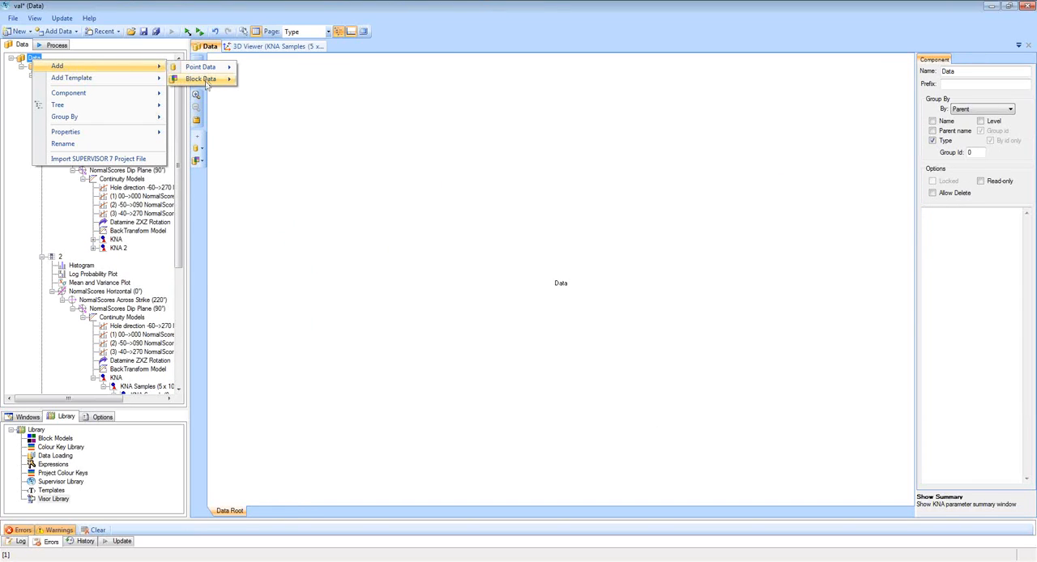
mouse_move(206, 81)
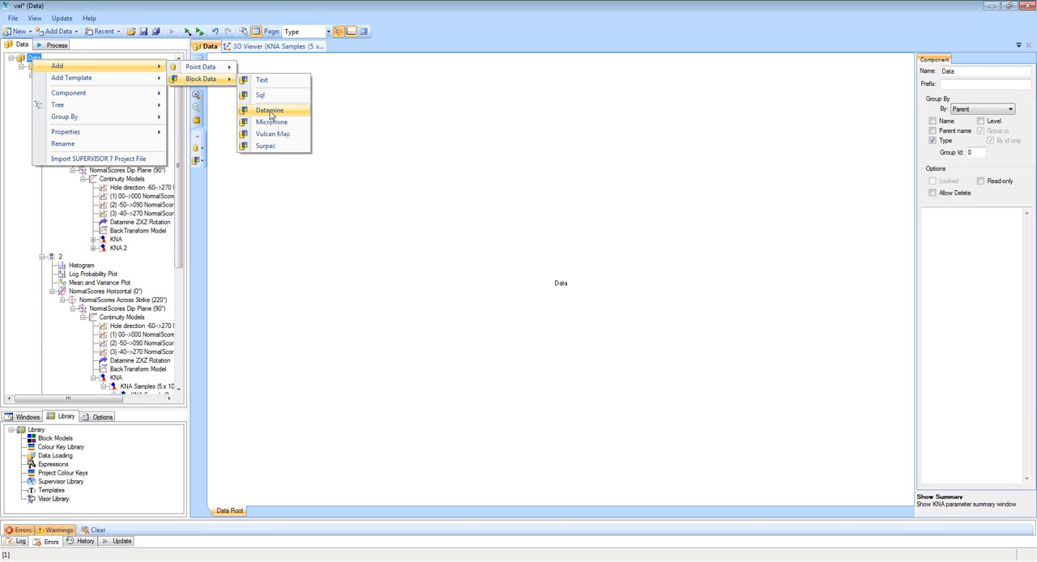
left_click(265, 85)
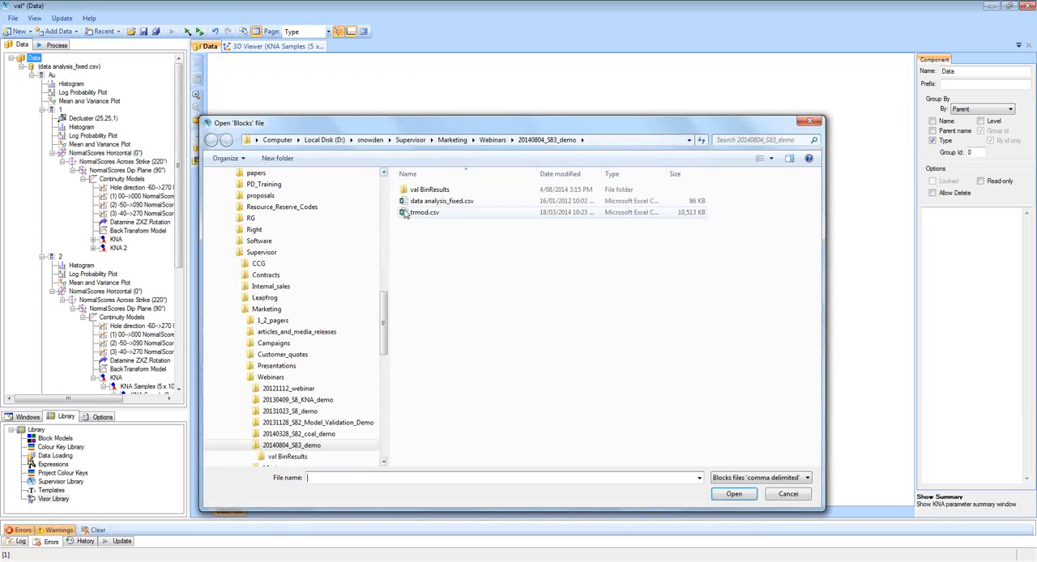
left_click(424, 214)
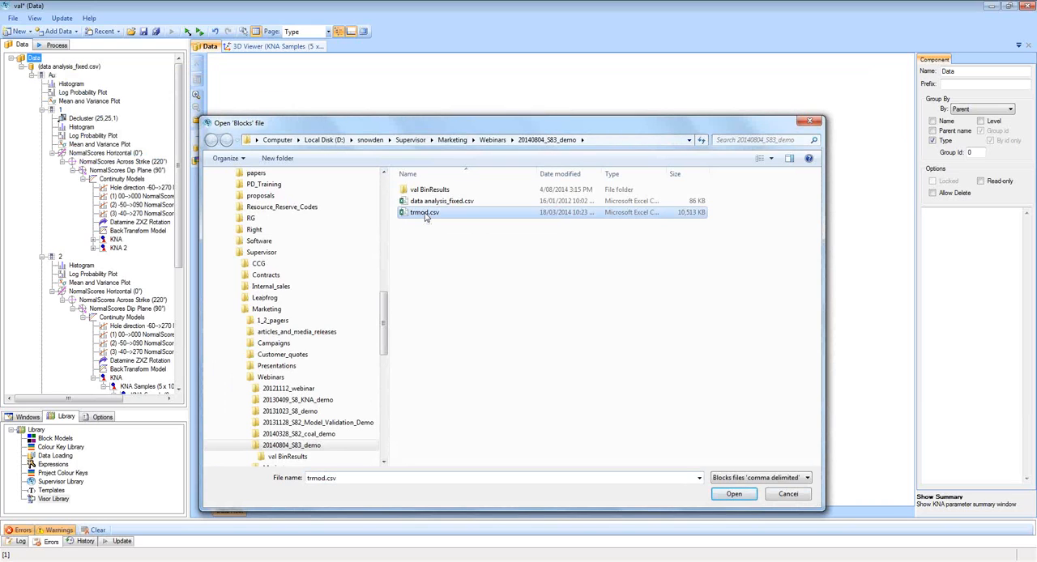
double_click(425, 214)
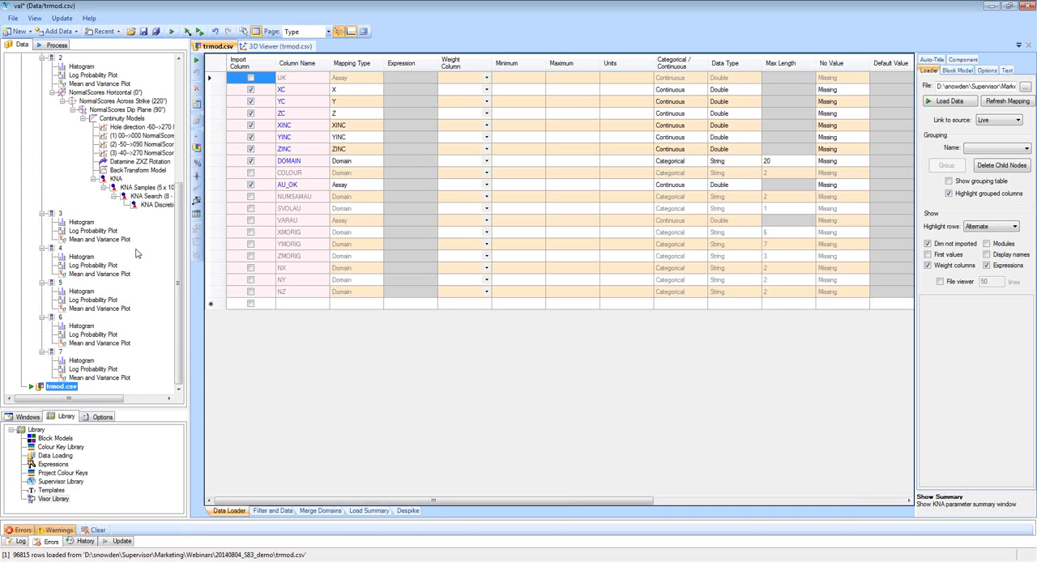
Compare the column mapping of trmod.csv with the column mapping and grouping of data analysis_fixed.csv.
left_click(367, 127)
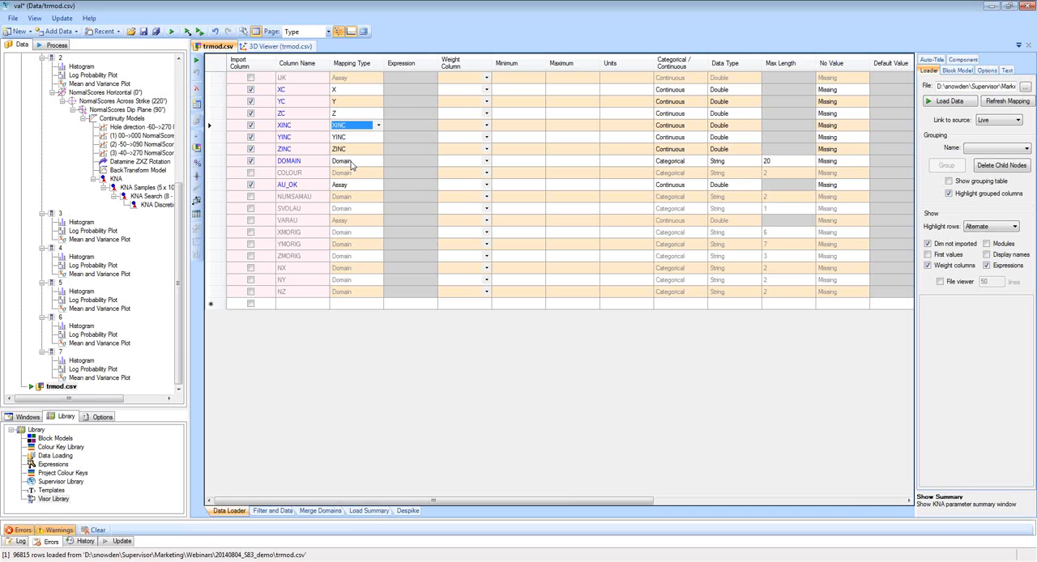
left_click(1025, 27)
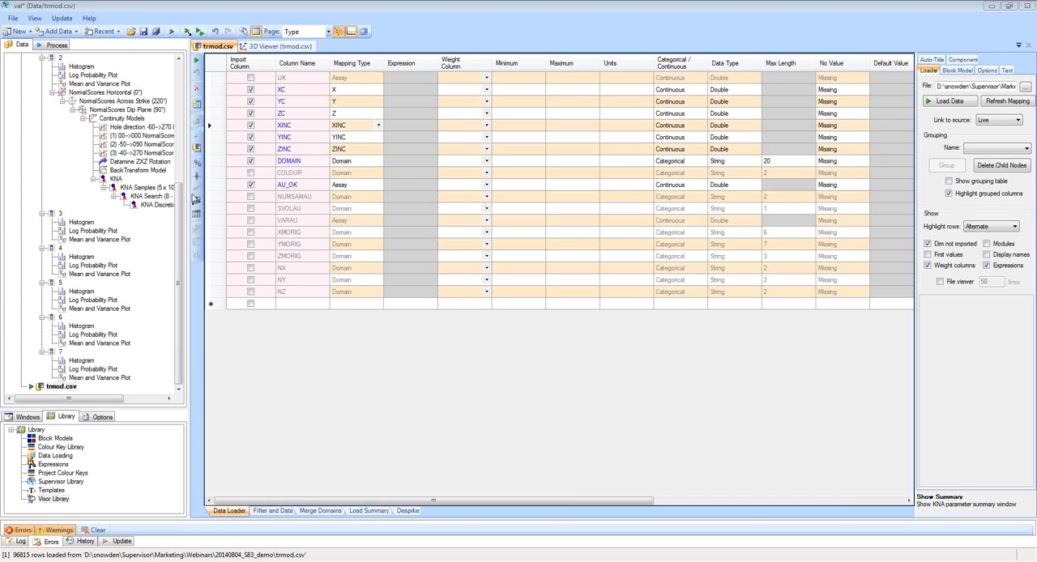
left_click_drag(180, 198, 174, 75)
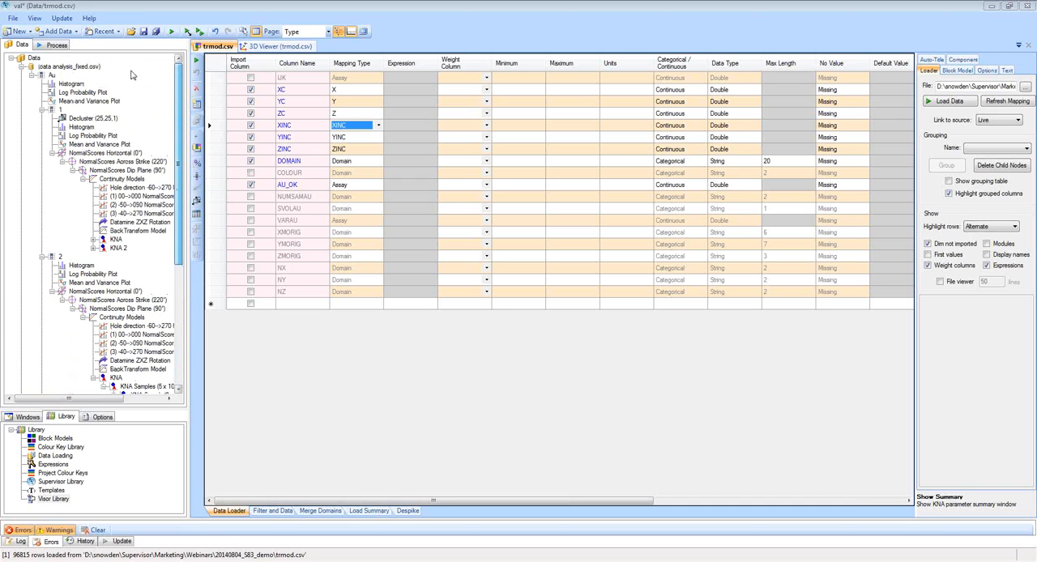
left_click(69, 67)
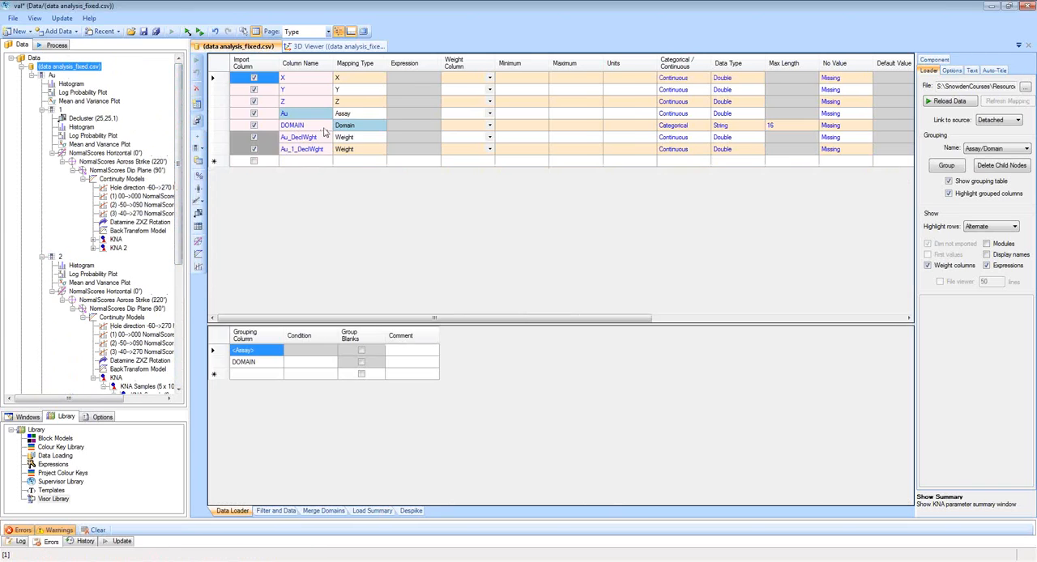
left_click_drag(179, 149, 177, 281)
left_click(55, 387)
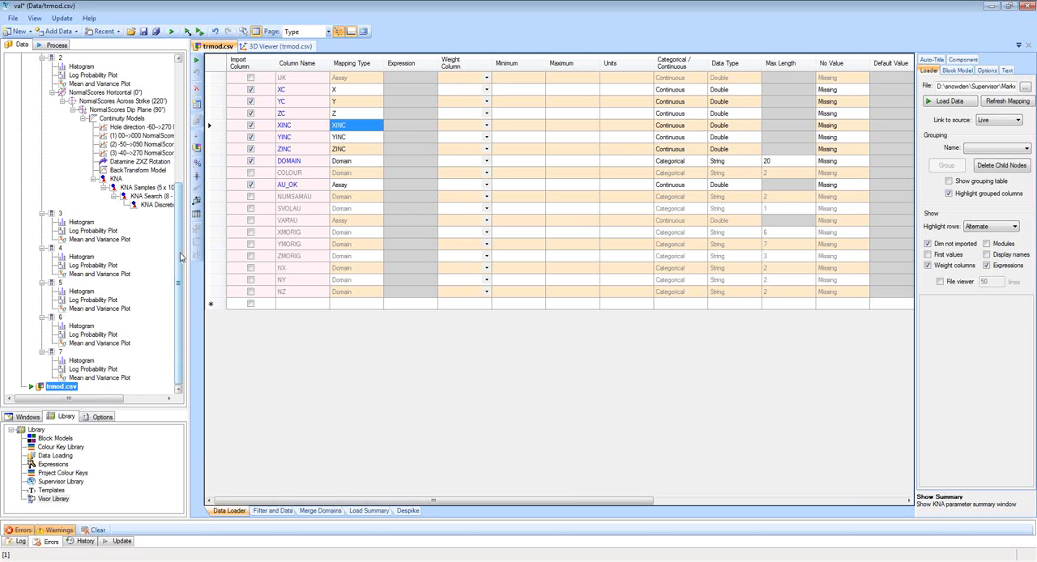
left_click_drag(182, 256, 192, 138)
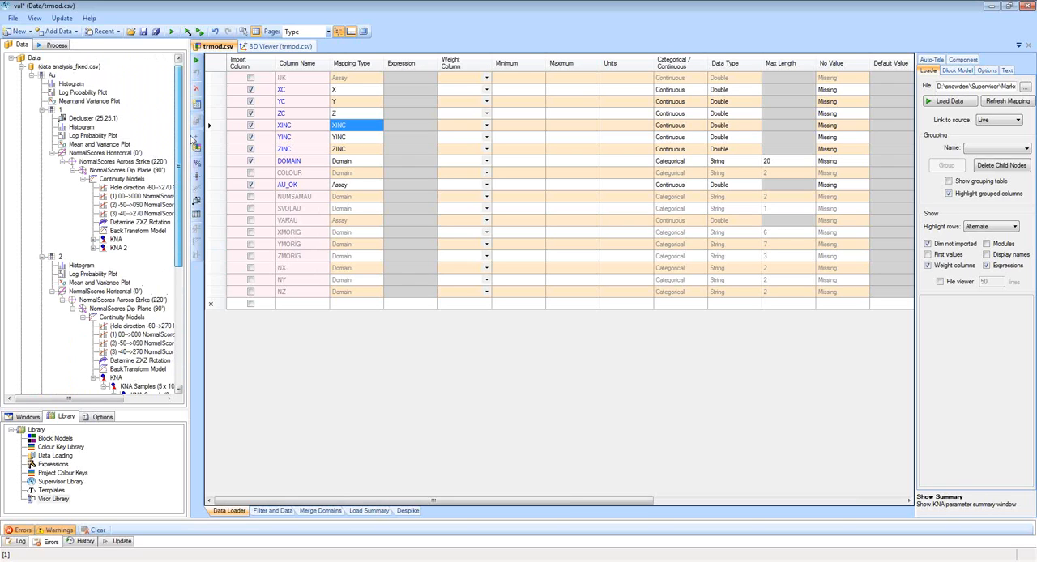
left_click_drag(192, 140, 190, 277)
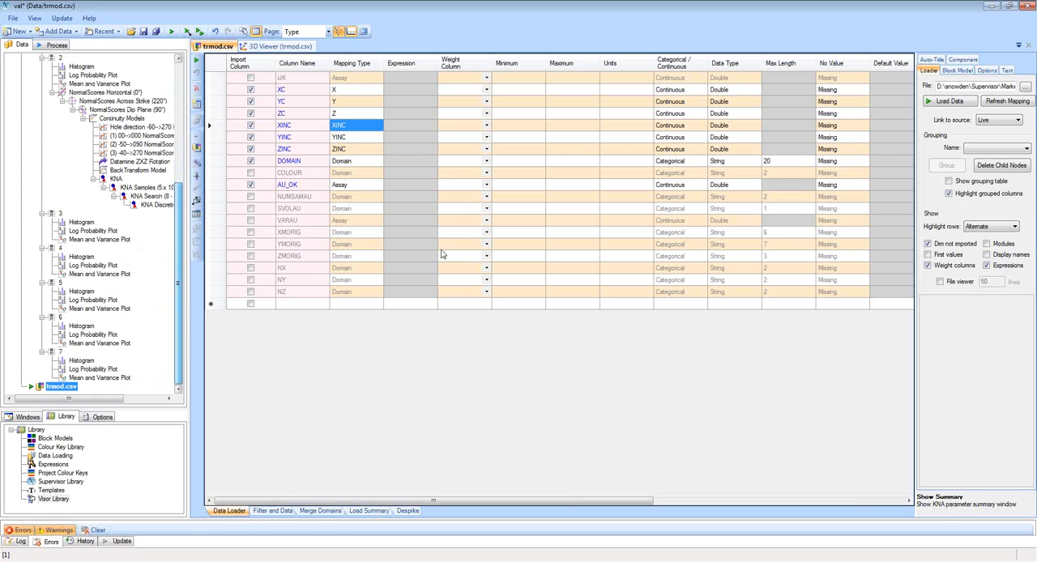
Set the grouping of trmod.csv to Assay/Domain and load its block data.
left_click(1004, 150)
left_click(991, 166)
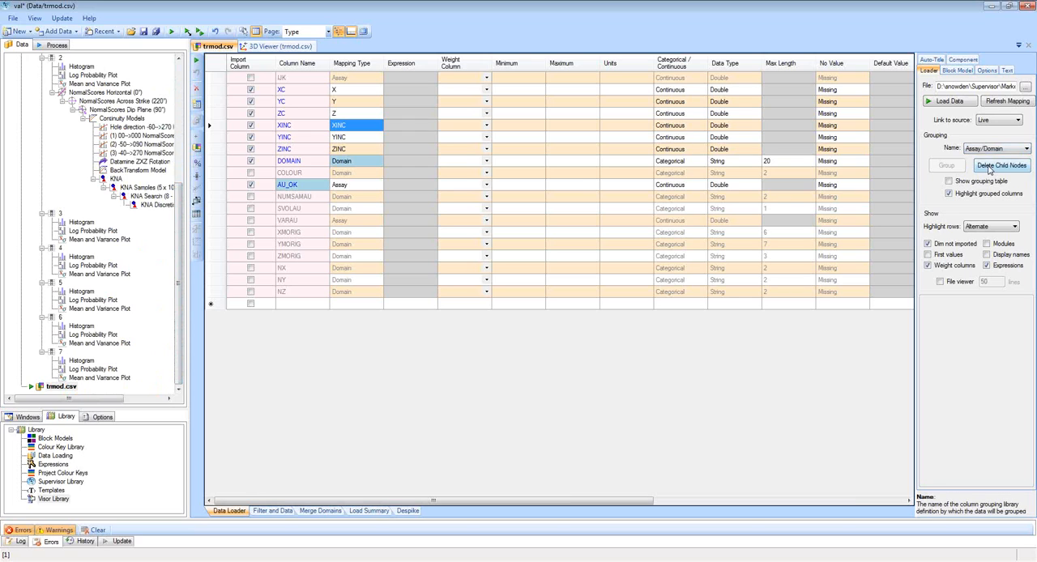
left_click(950, 103)
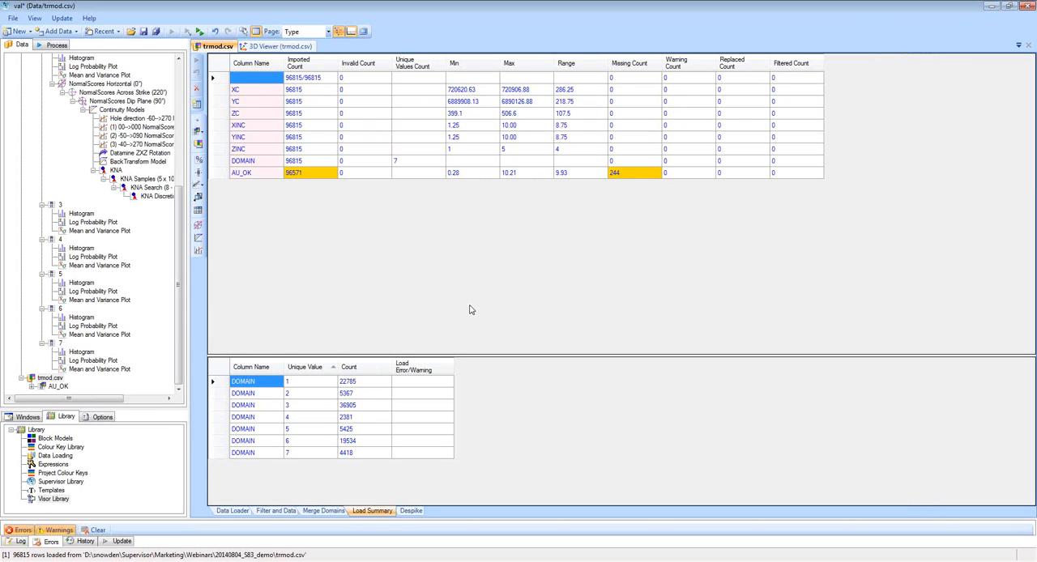
Expand the AU_OK grades of trmod.csv and add a log histogram to domain 1.
left_click(32, 387)
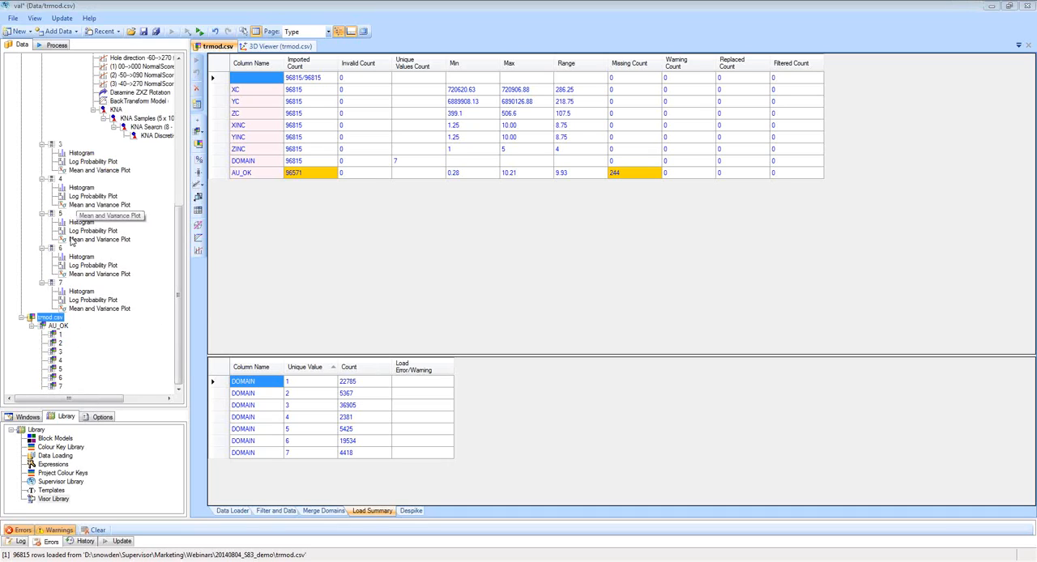
left_click(58, 335)
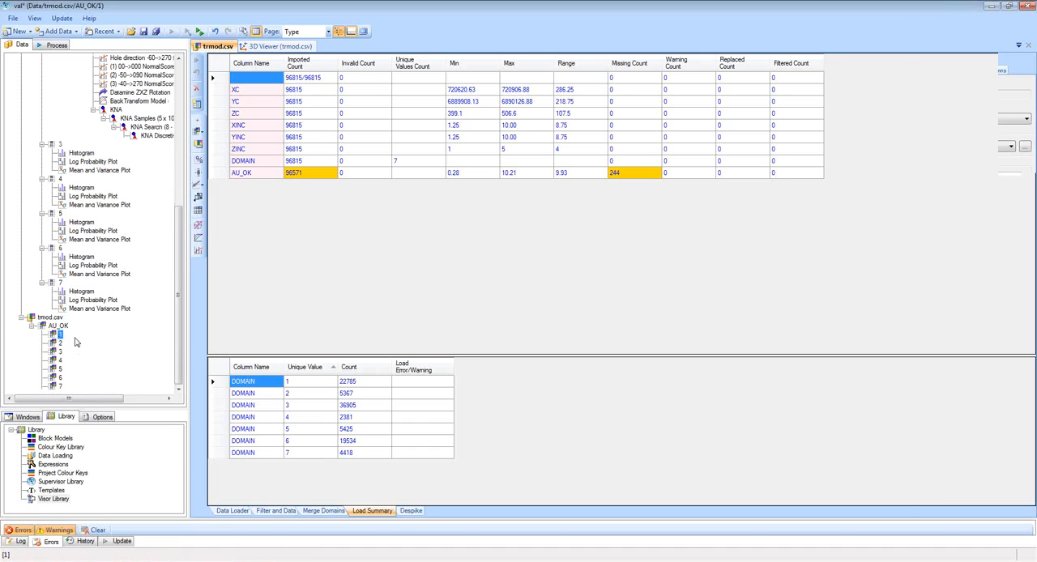
right_click(60, 336)
mouse_move(83, 343)
left_click(179, 361)
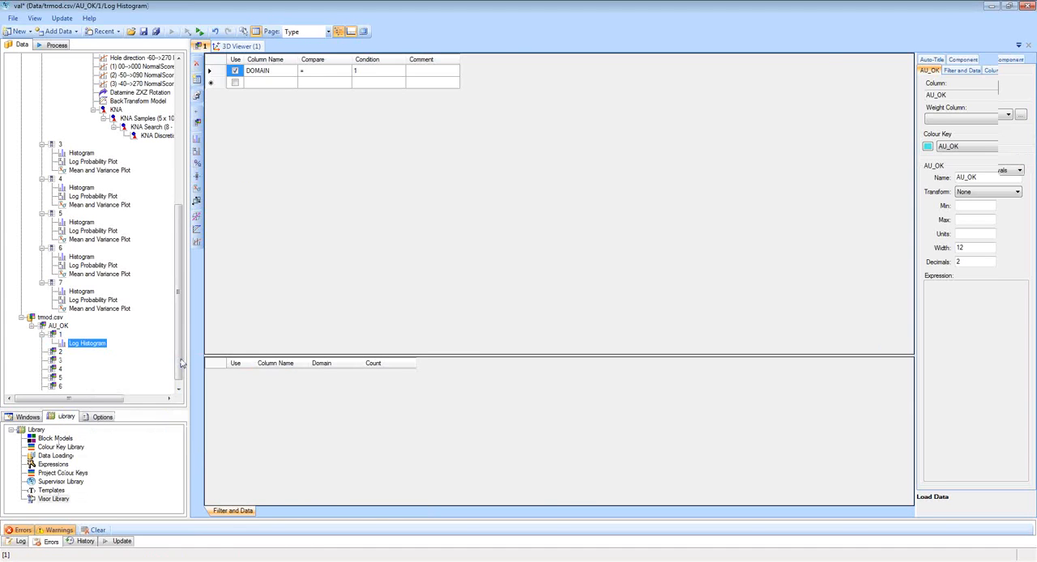
Show the Au domain 1 histogram with AU_OK's, apply a log scale to it, and compare them overlaid and side by side.
scroll(114, 243, "up", 12)
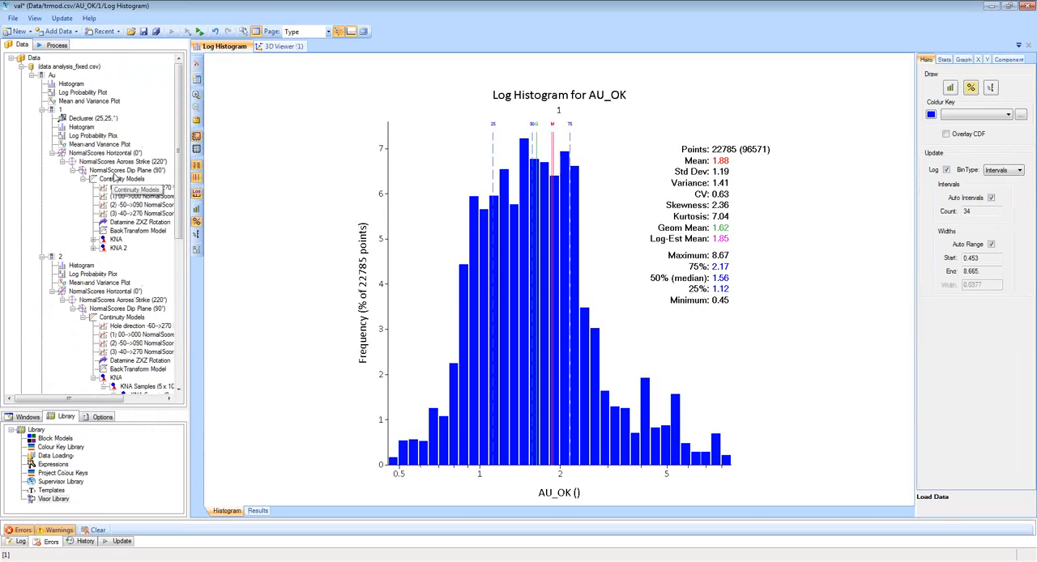
left_click(91, 130)
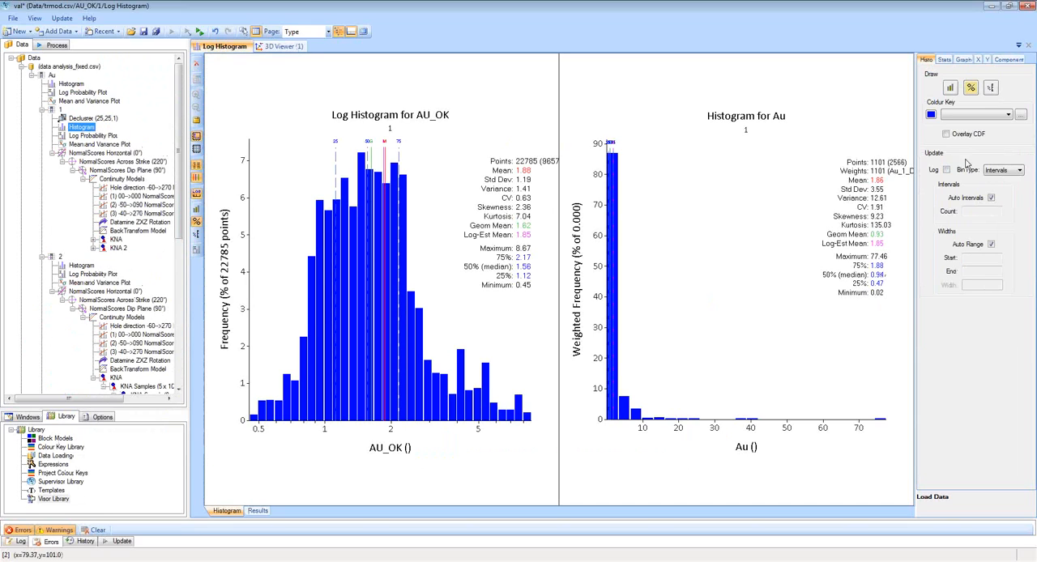
left_click(946, 169)
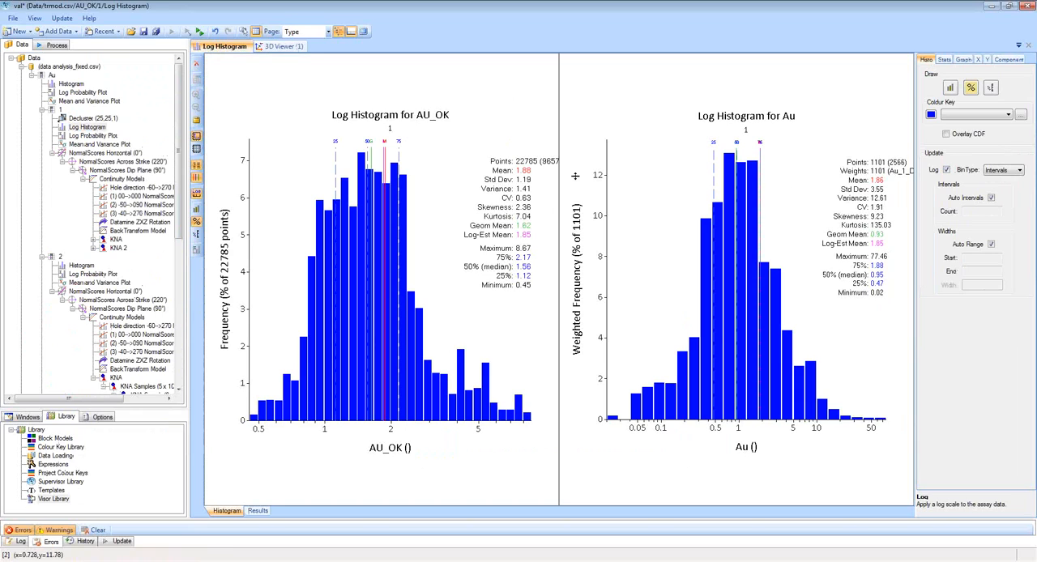
left_click(254, 32)
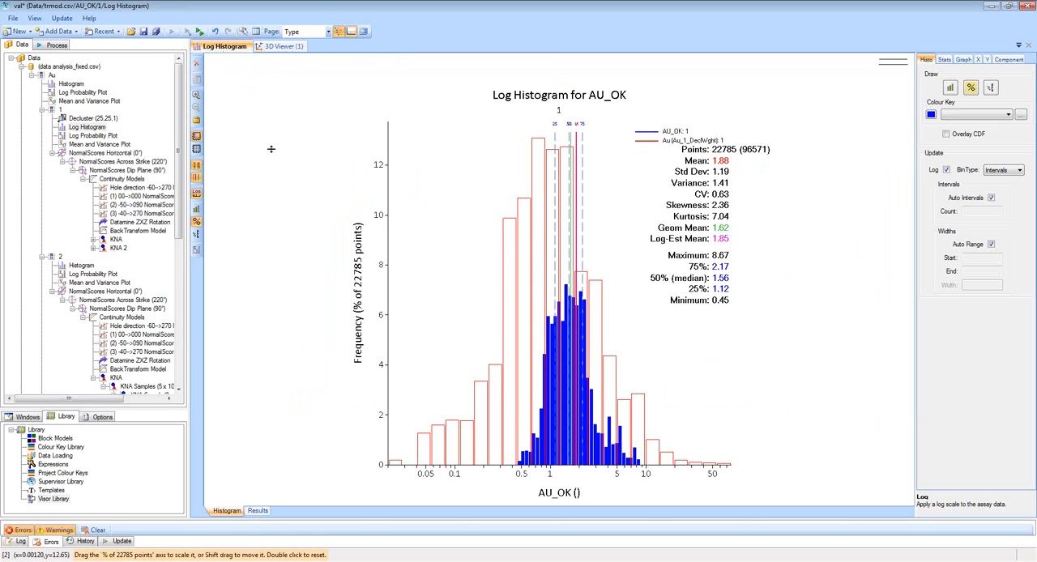
left_click(255, 32)
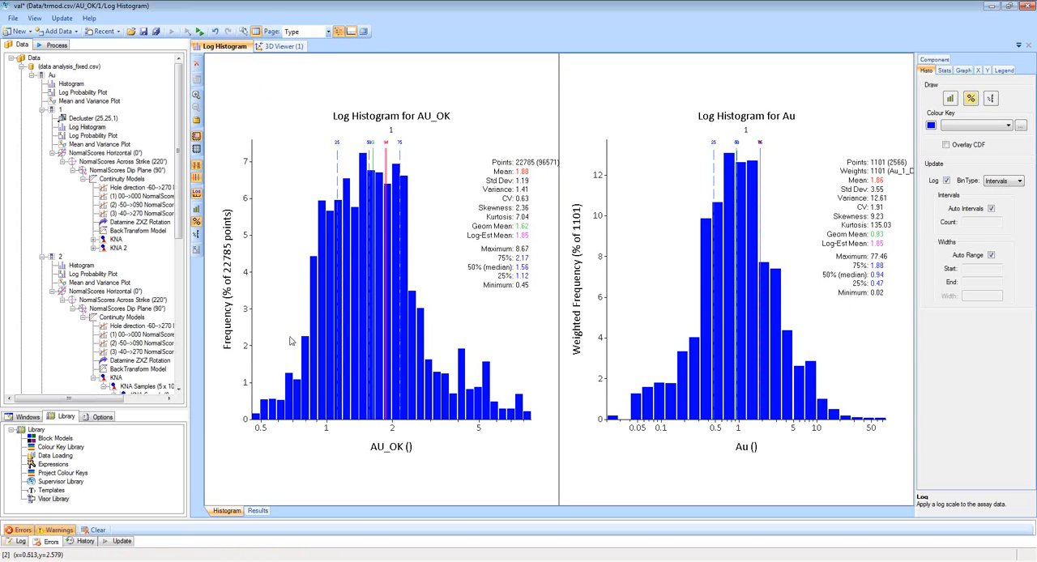
Review the column mapping of trmod.csv and the domain filters of AU_OK domain 1 and Au domain 1.
left_click_drag(181, 208, 183, 378)
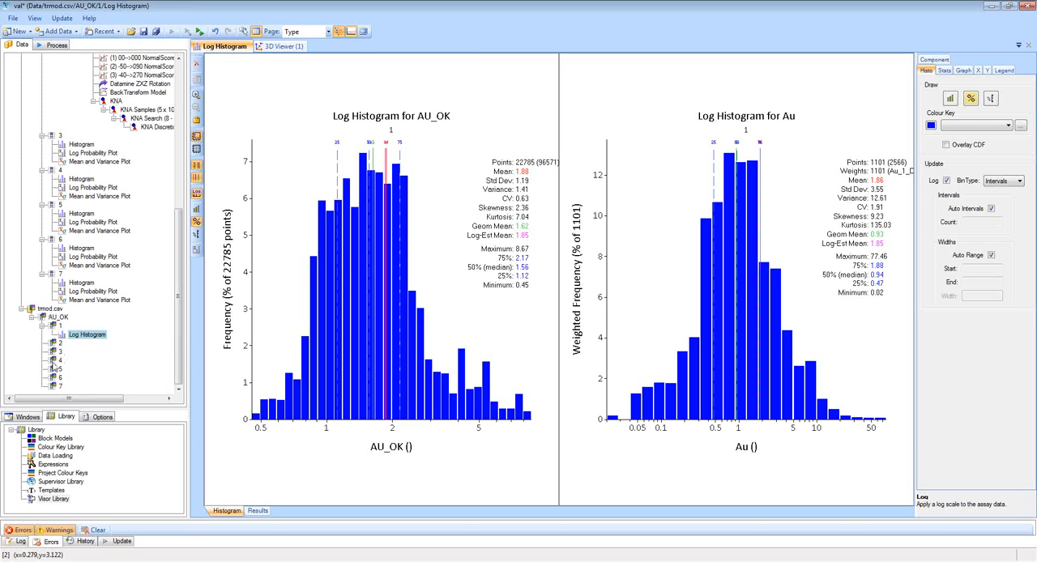
left_click(55, 311)
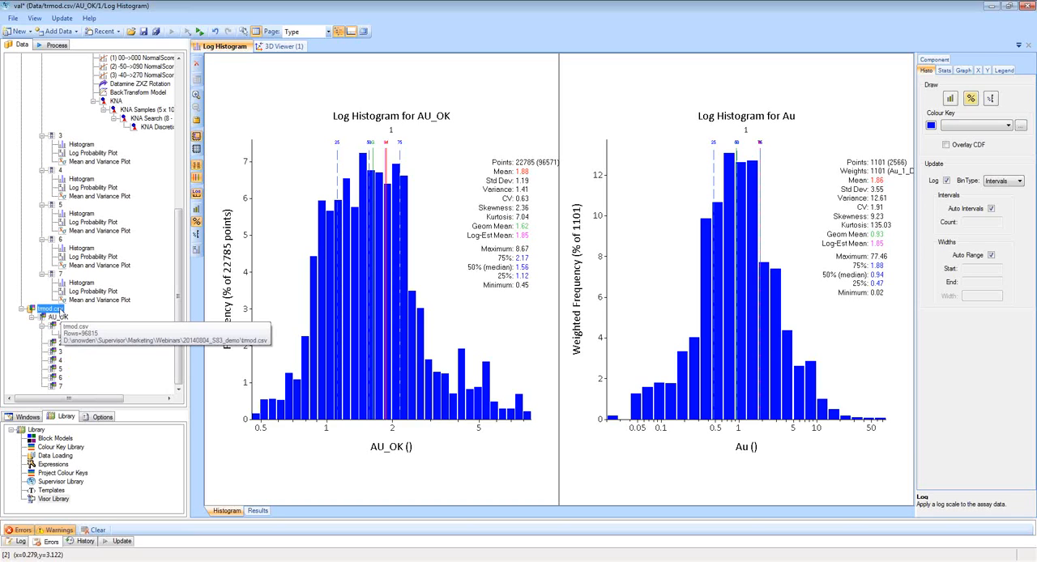
double_click(52, 309)
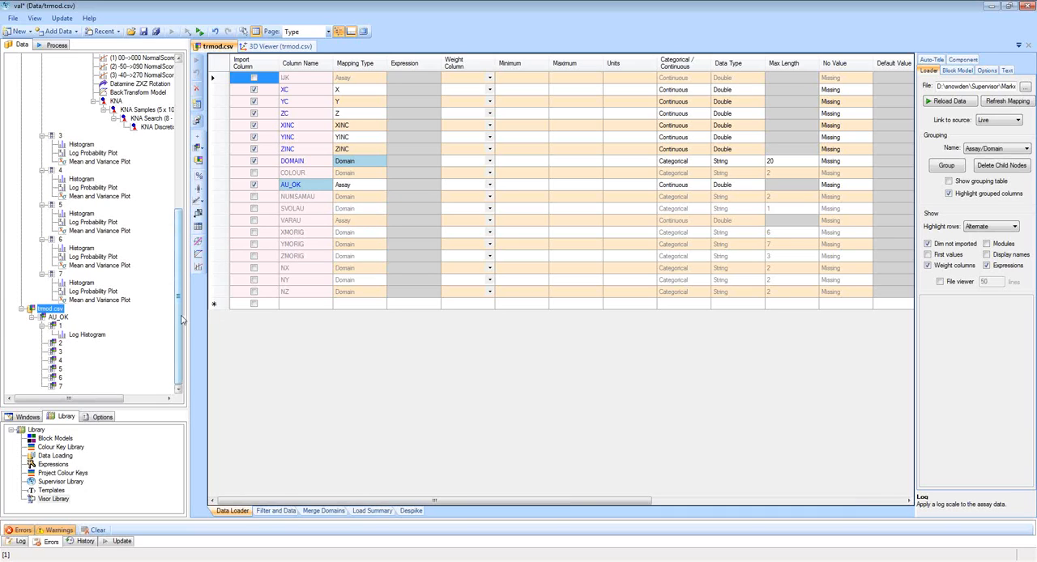
mouse_move(182, 320)
left_mouse_down()
mouse_move(191, 253)
mouse_move(180, 332)
left_mouse_up()
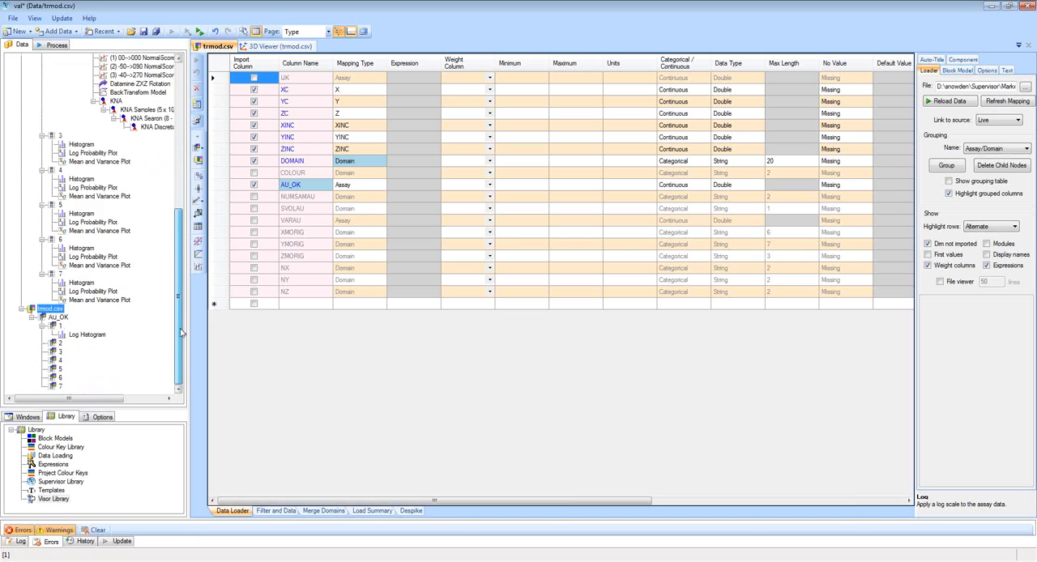
left_click(58, 326)
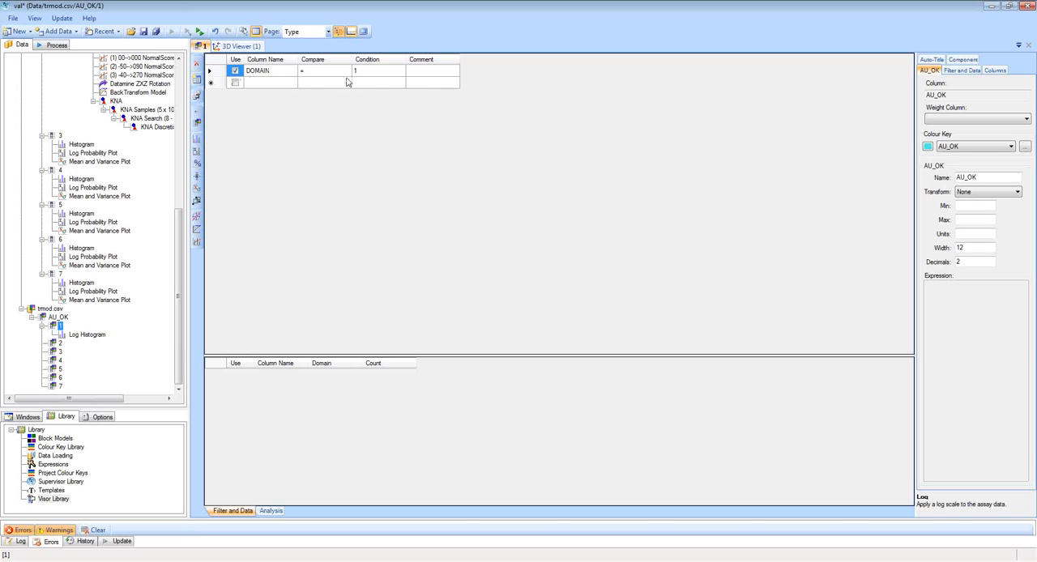
left_click_drag(178, 292, 188, 145)
left_click(60, 102)
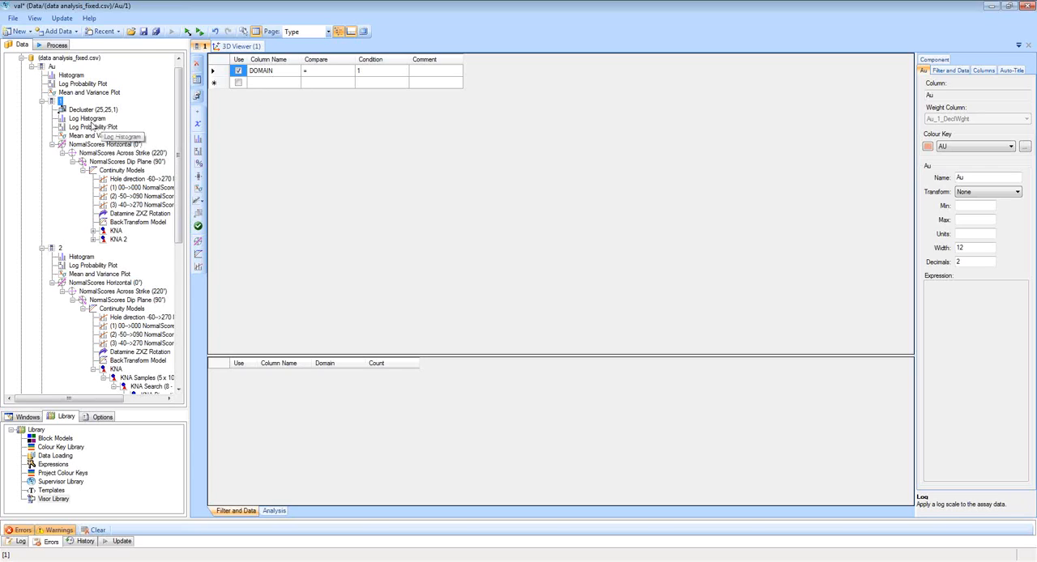
Add a ModelValidation to domain 1 of Au in data analysis_fixed.csv.
mouse_move(61, 107)
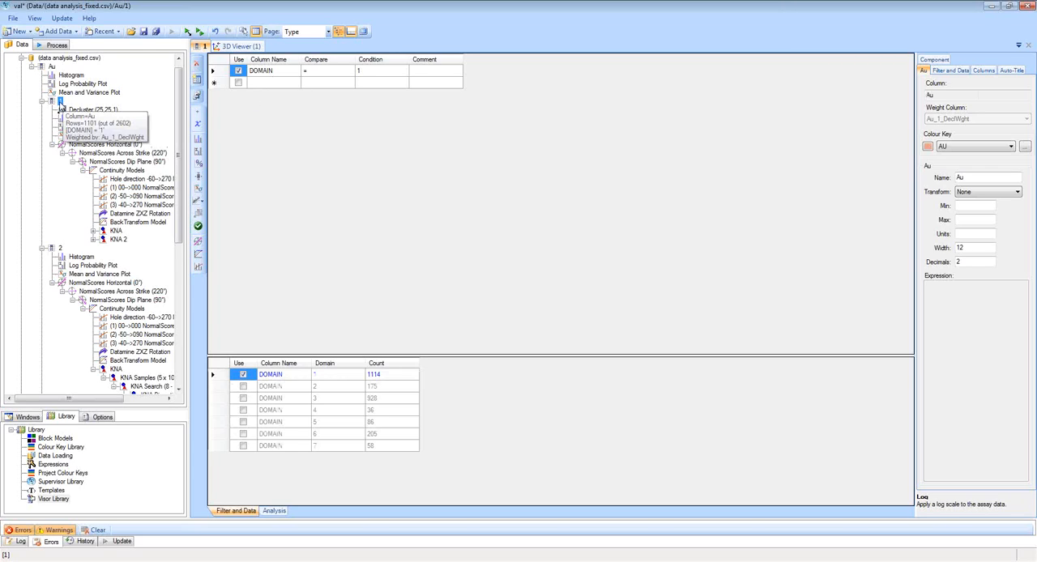
right_click(62, 103)
mouse_move(100, 111)
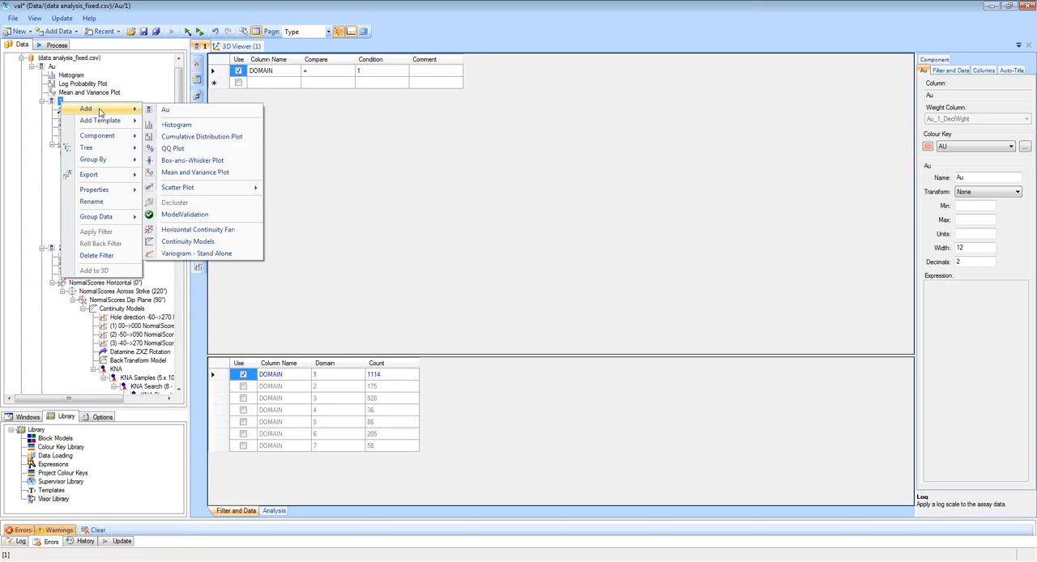
left_click(206, 214)
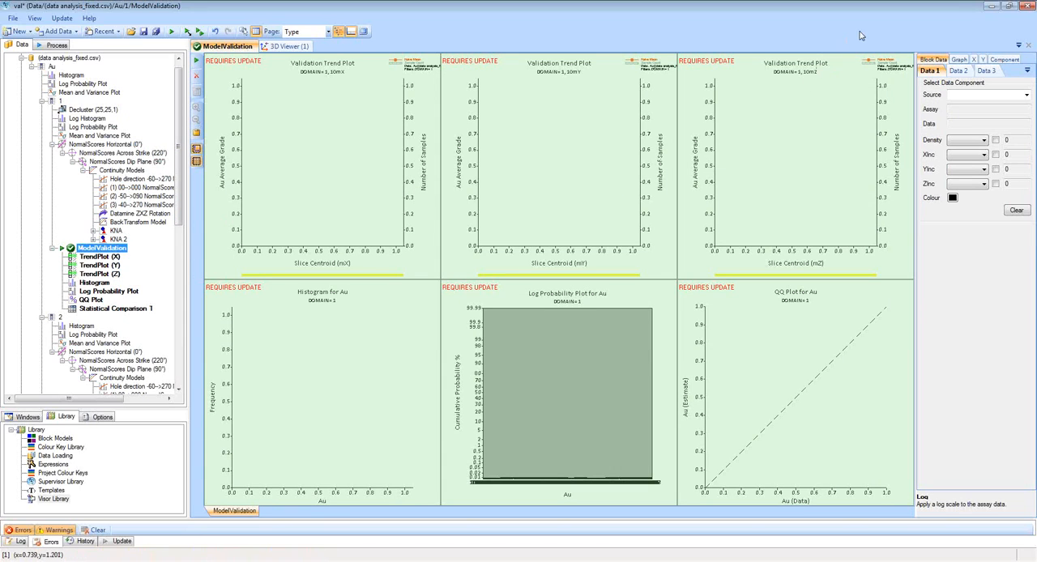
left_click(888, 28)
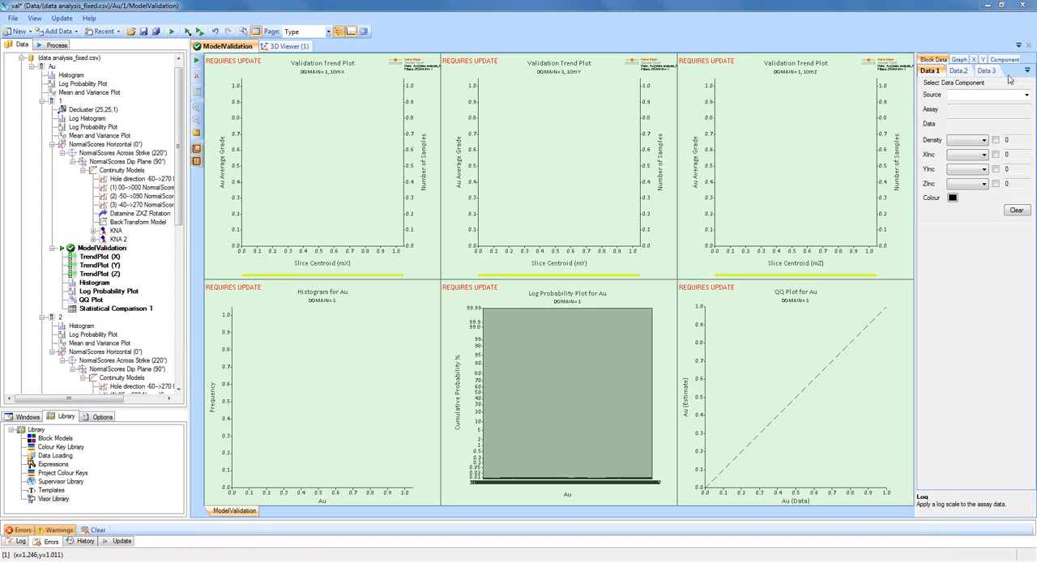
Set the validation's first block data to trmod.csv with assay AU_OK and a density override of 2.7.
left_click(1027, 95)
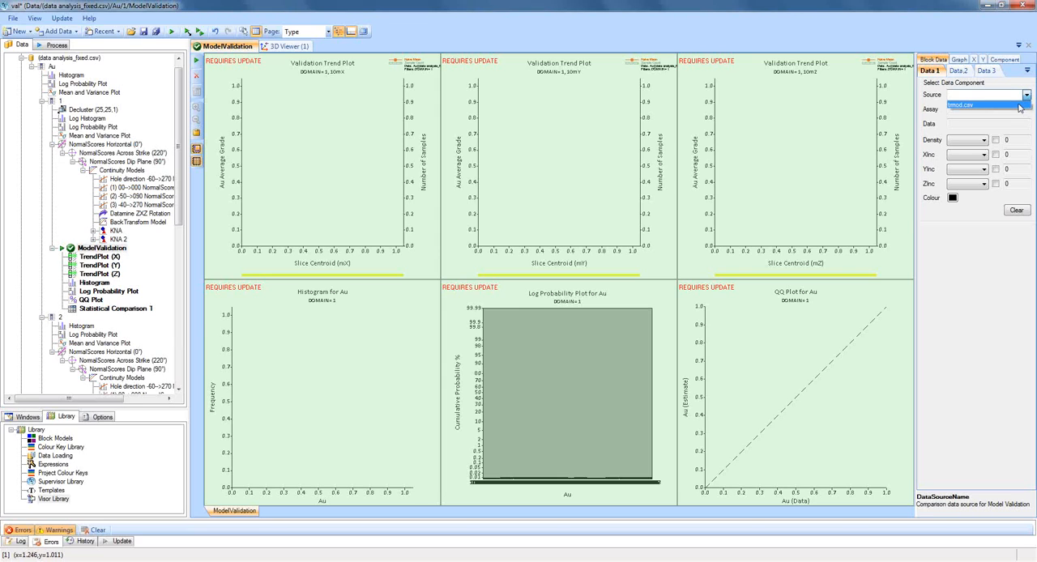
left_click(1020, 106)
left_click(1021, 109)
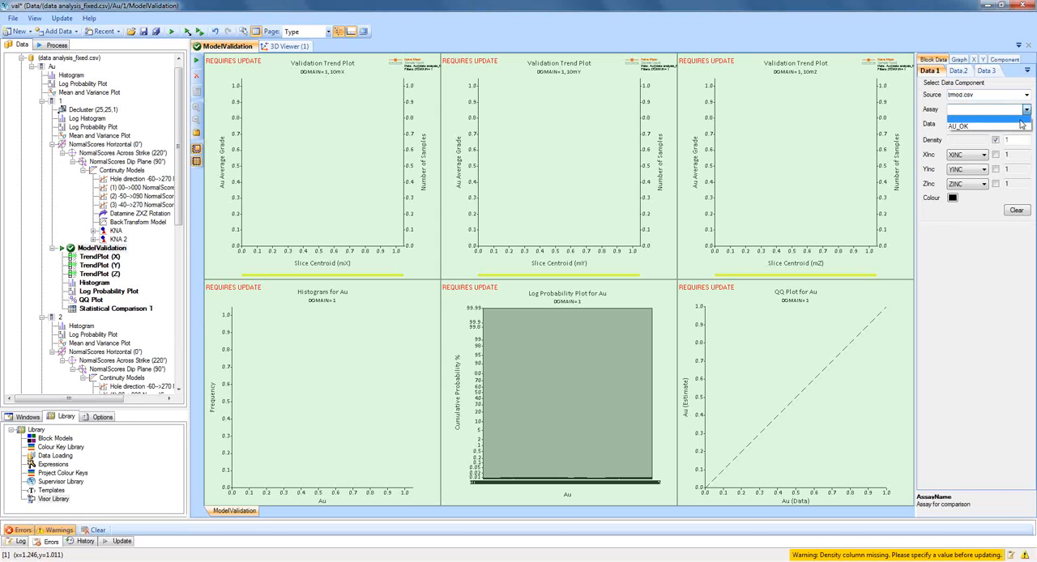
left_click(1018, 127)
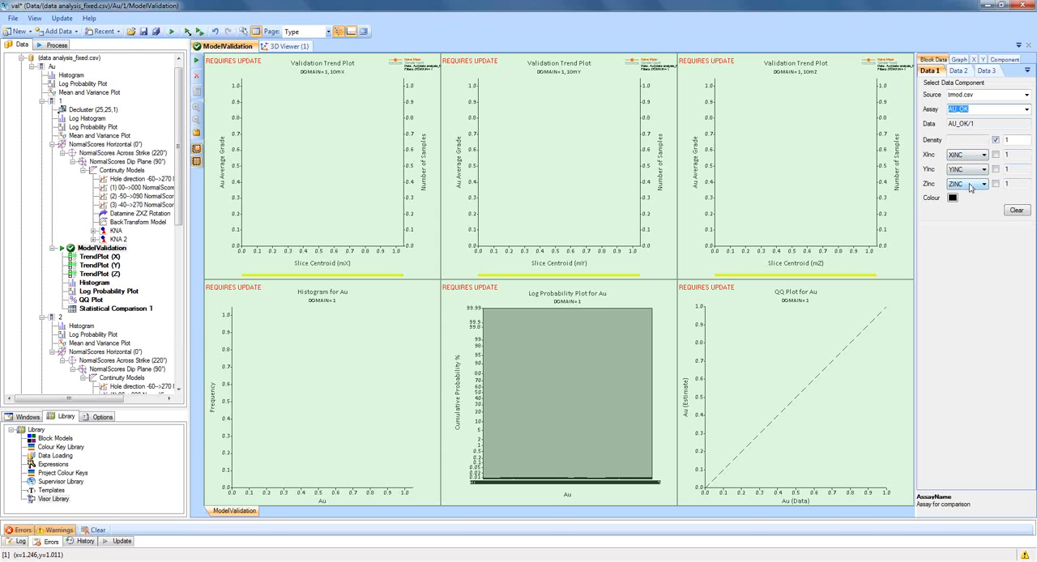
left_click(997, 141)
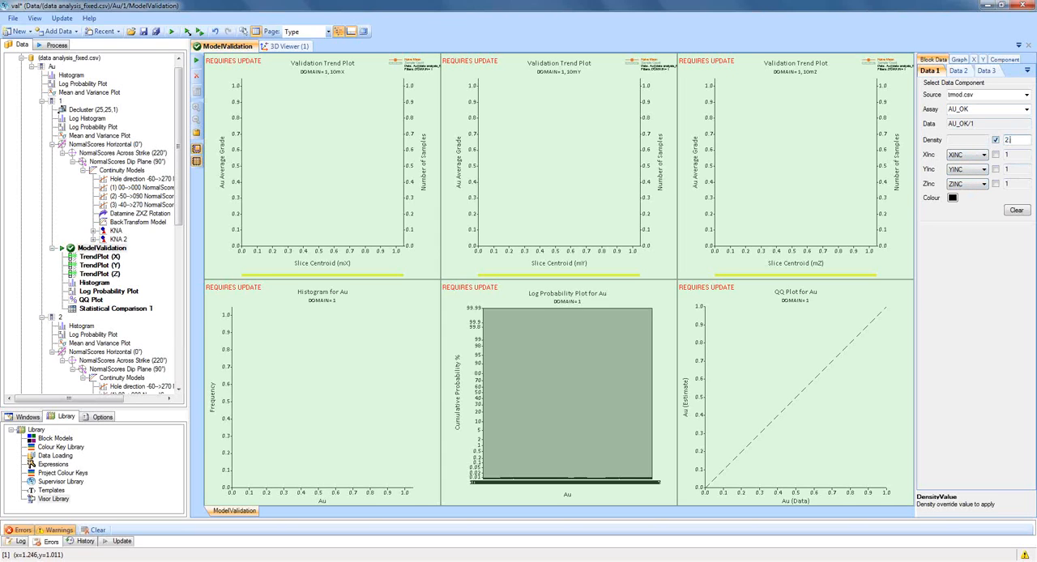
type("2.2")
left_click(1020, 155)
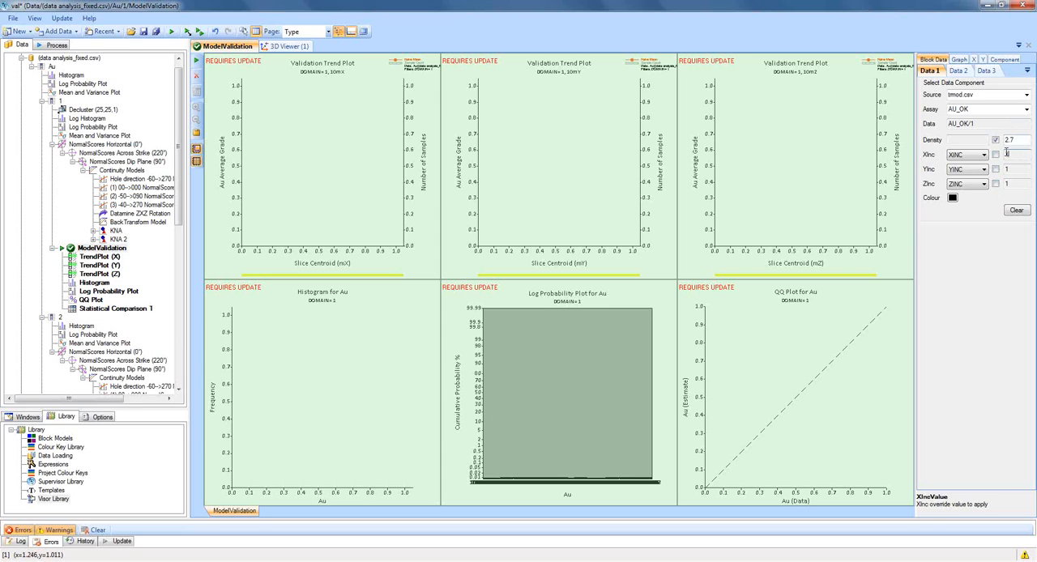
Look through the remaining block data and graph settings, and update the domain 1 model validation.
left_click(966, 71)
left_click(982, 71)
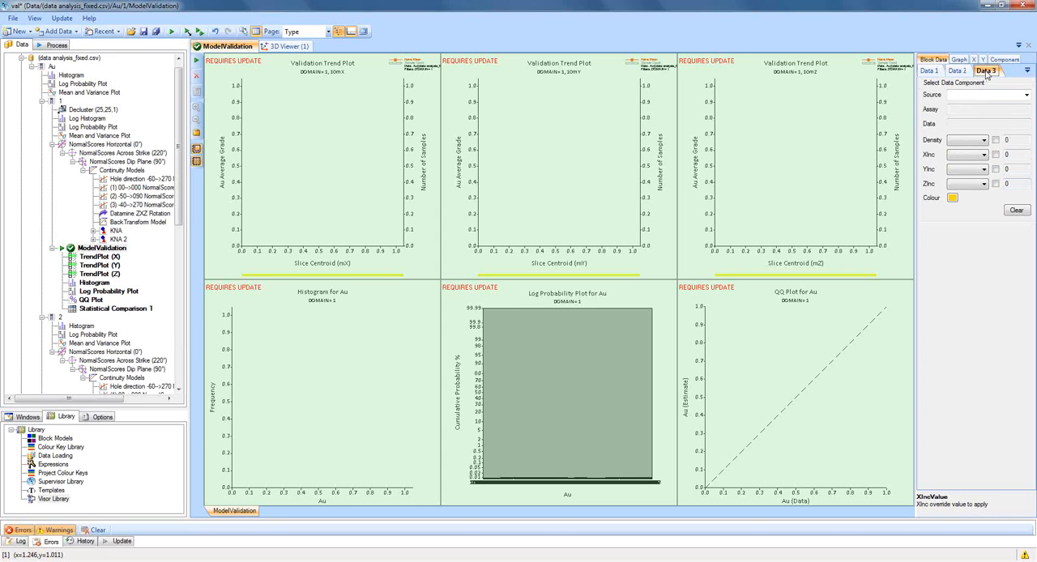
left_click(930, 73)
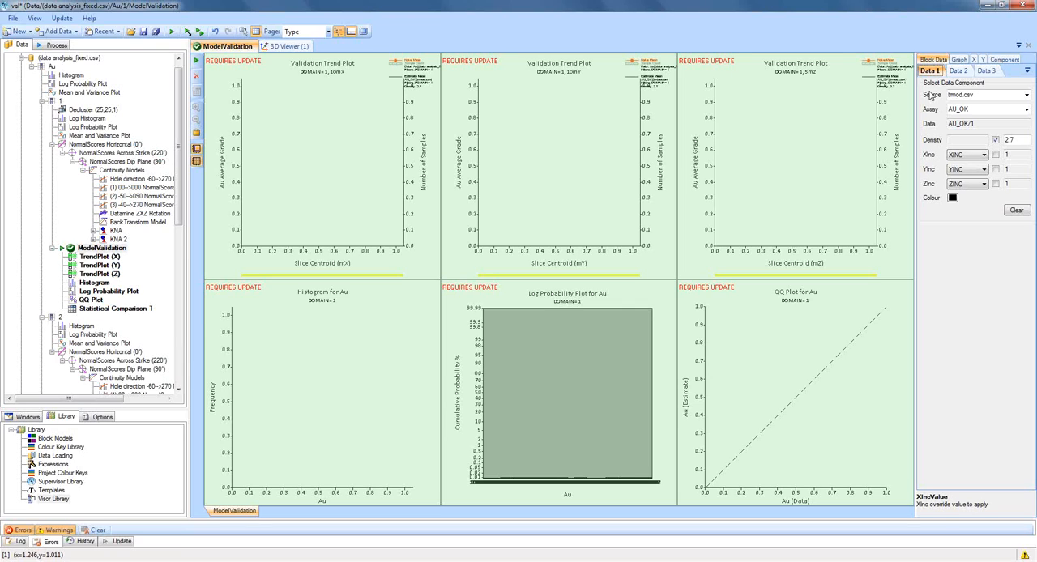
left_click(959, 60)
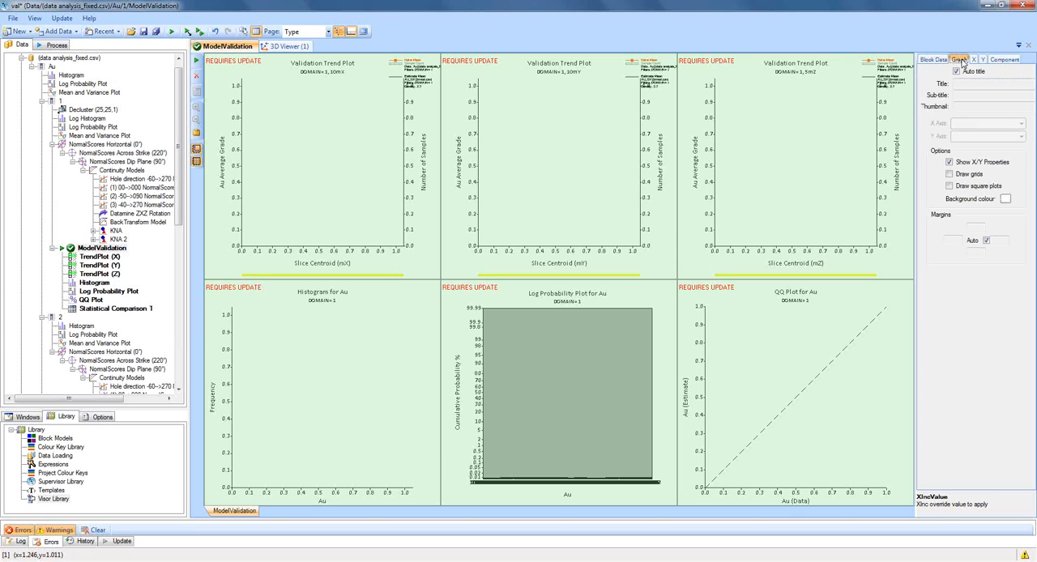
left_click(933, 59)
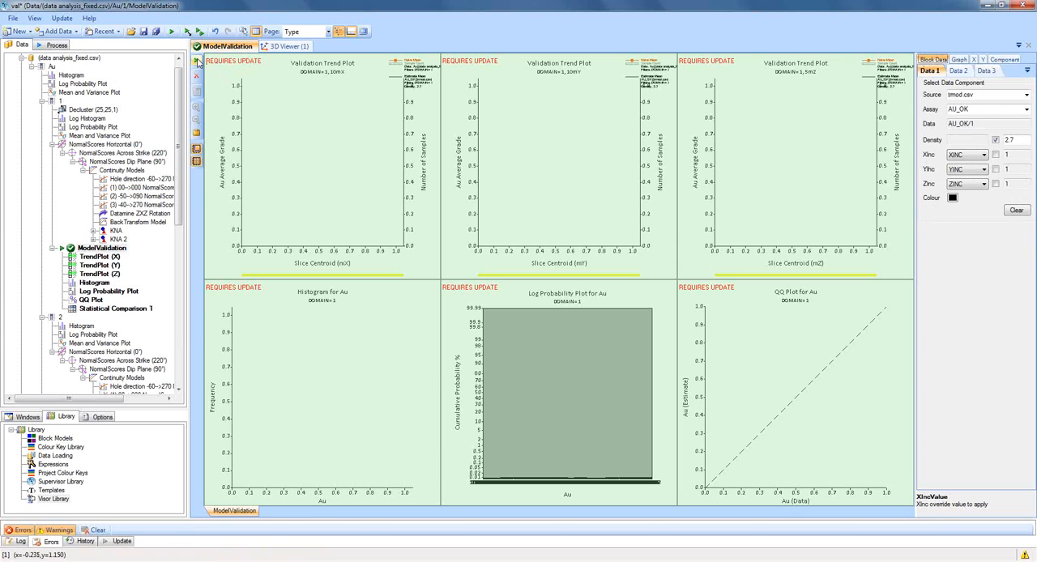
left_click(198, 63)
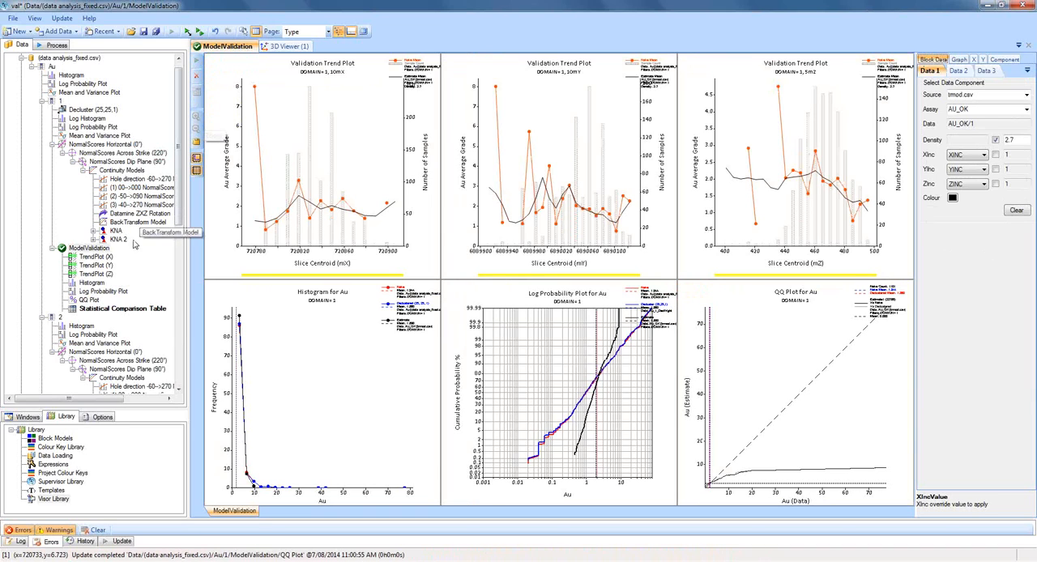
Open the X validation trend plot and enlarge its legend.
left_click(106, 259)
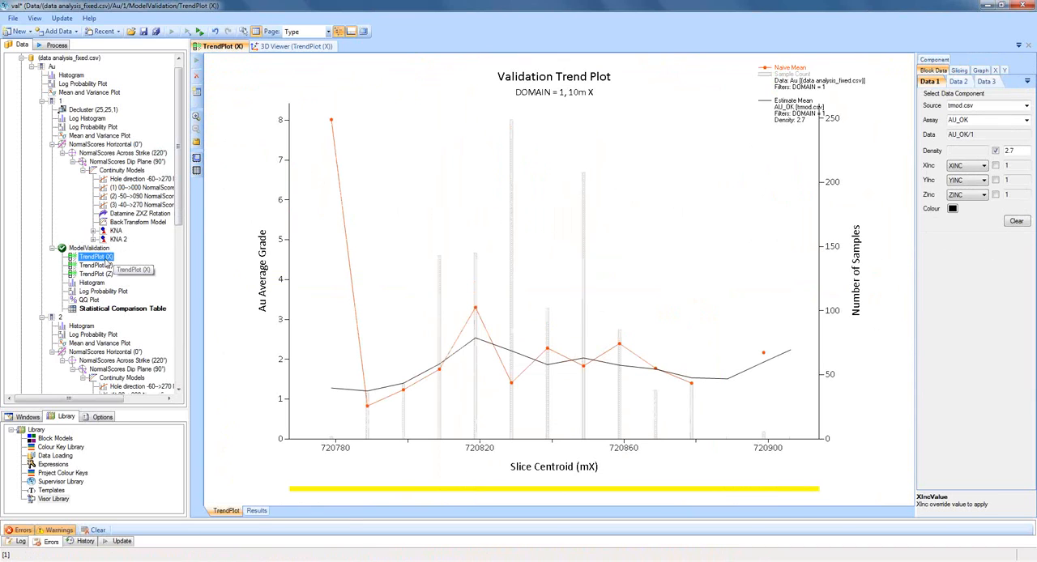
left_click(757, 122)
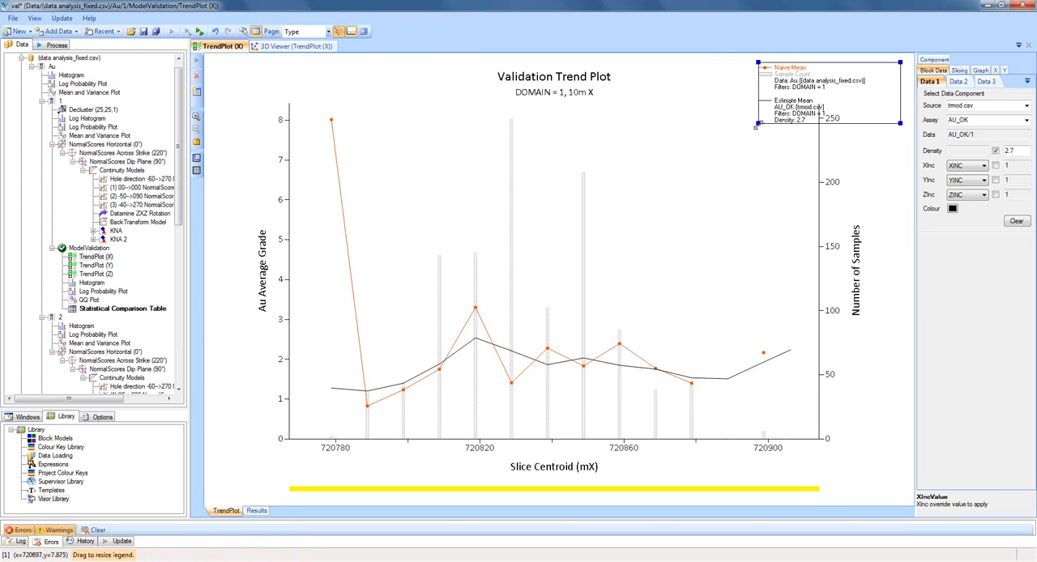
left_click_drag(758, 122, 675, 147)
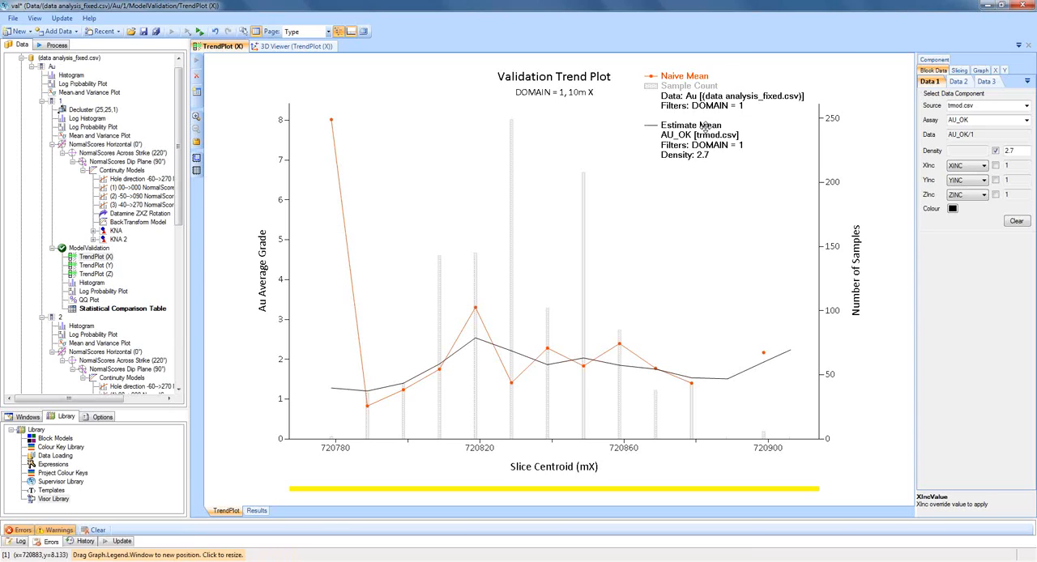
Set the X trend plot's slice width to 20 m with a granularity of 5 m.
left_click(964, 72)
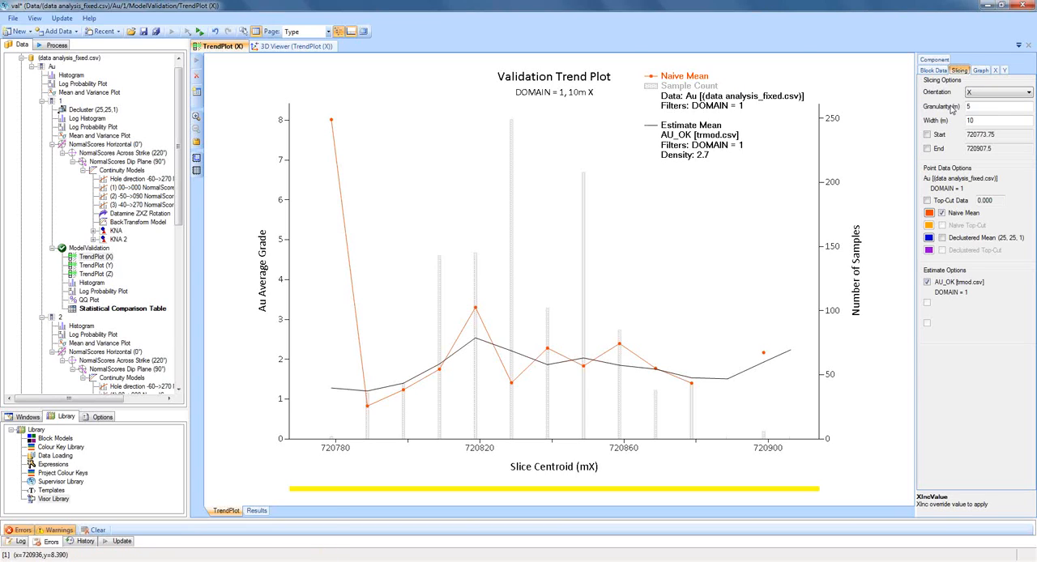
left_click(968, 95)
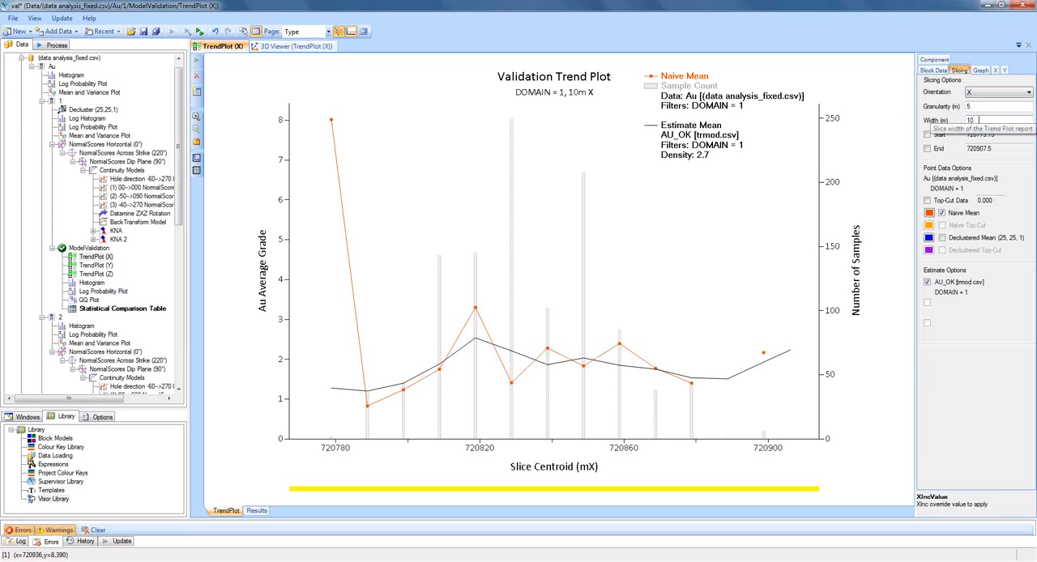
left_click(979, 120)
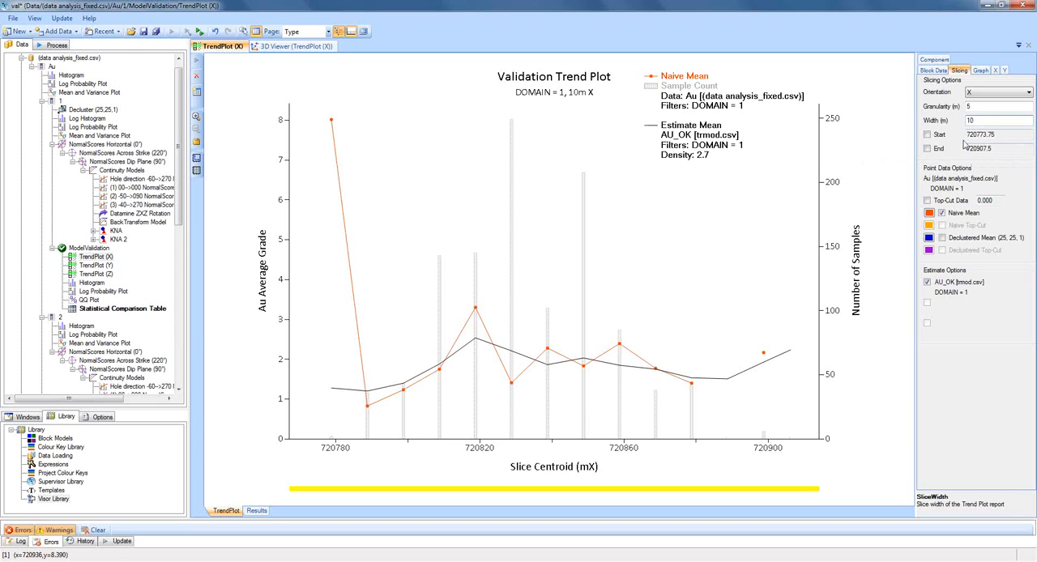
left_click_drag(984, 122, 956, 125)
type("20")
left_click(995, 108)
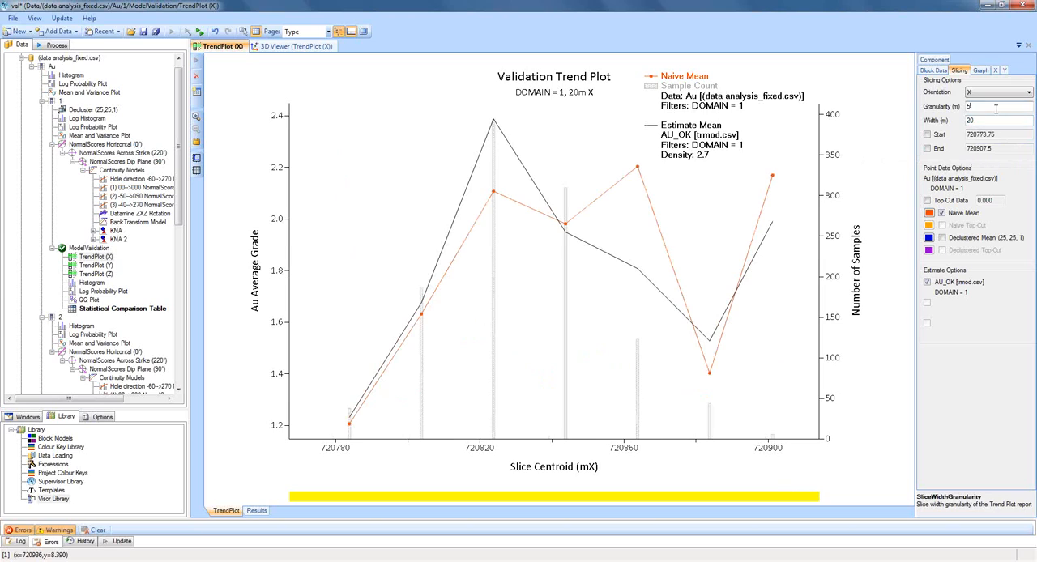
type("5")
Reduce the X trend plot's slice width interactively on the plot to 10 m and further to 5 m.
left_click(556, 500)
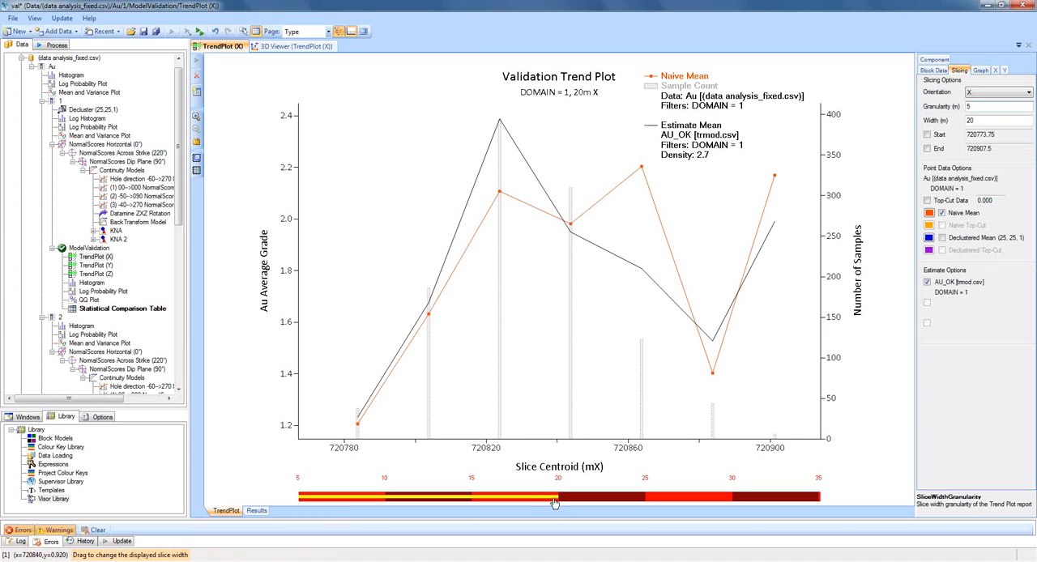
left_click_drag(519, 502, 414, 496)
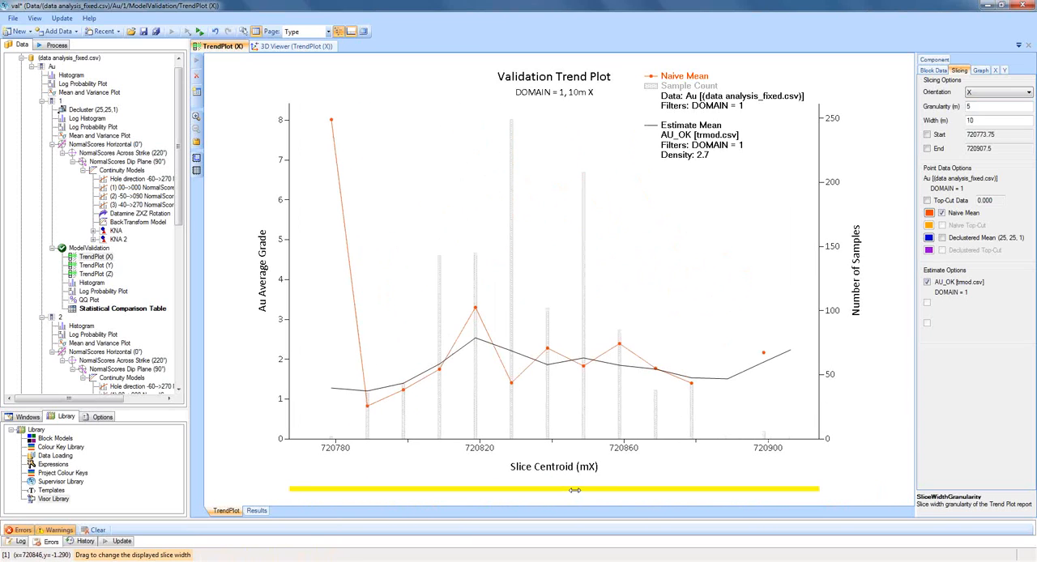
left_click_drag(575, 492, 413, 494)
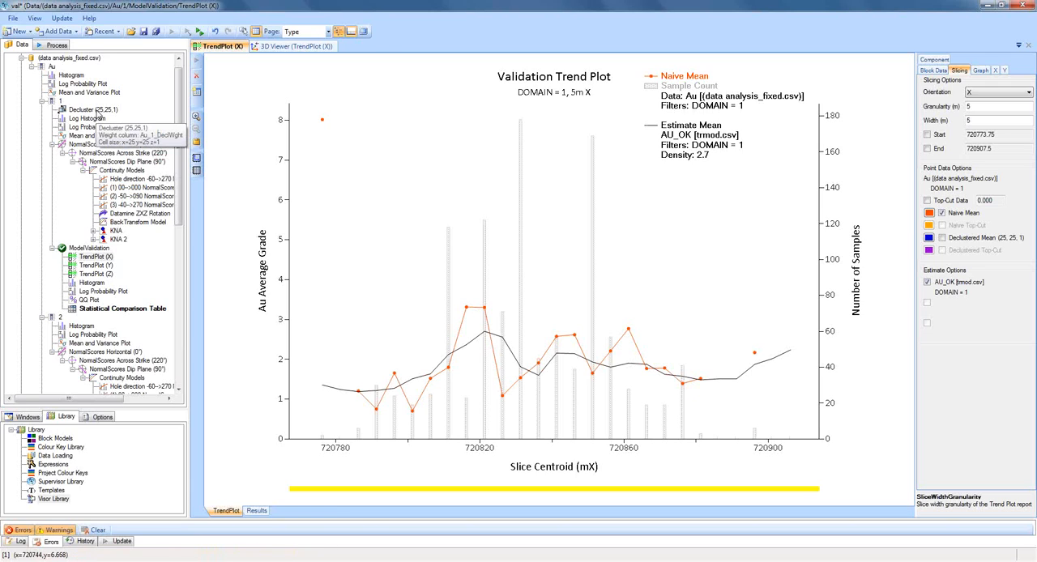
Show the Declustered Mean on the X trend plot and check the domain 1 Decluster (25,25,1) chart it is based on.
left_click(942, 238)
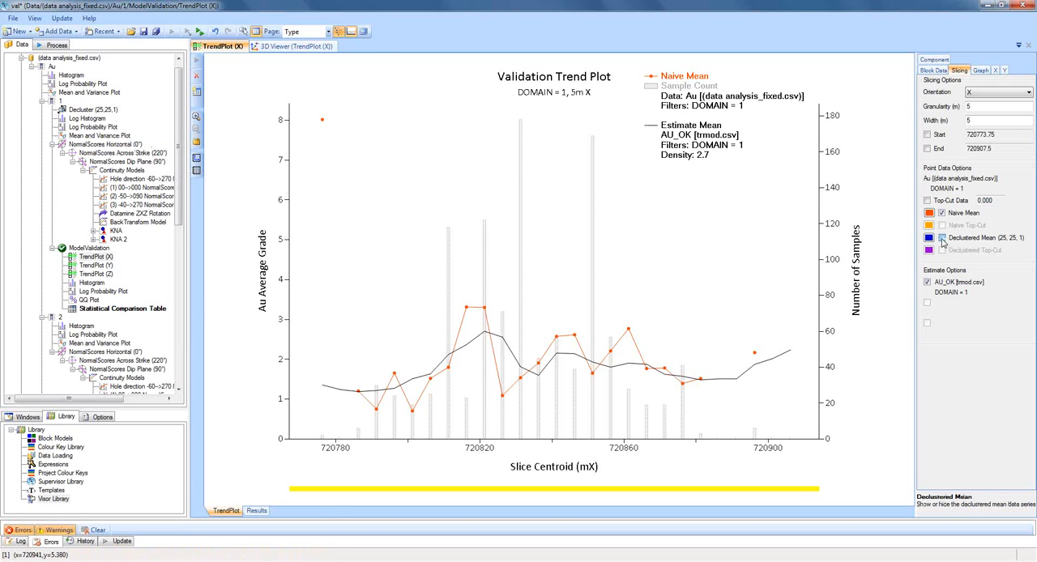
left_click(83, 111)
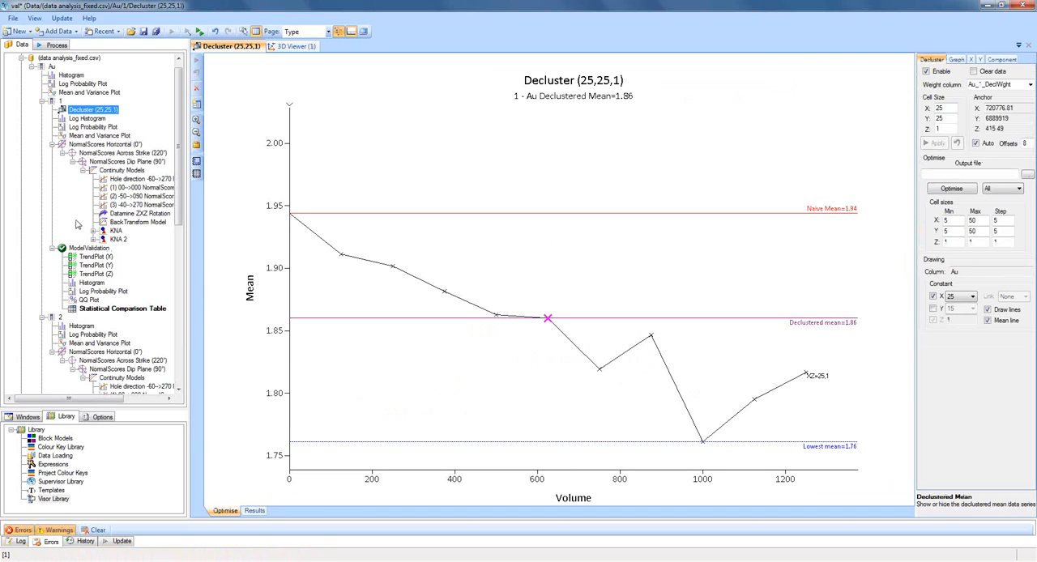
left_click(95, 257)
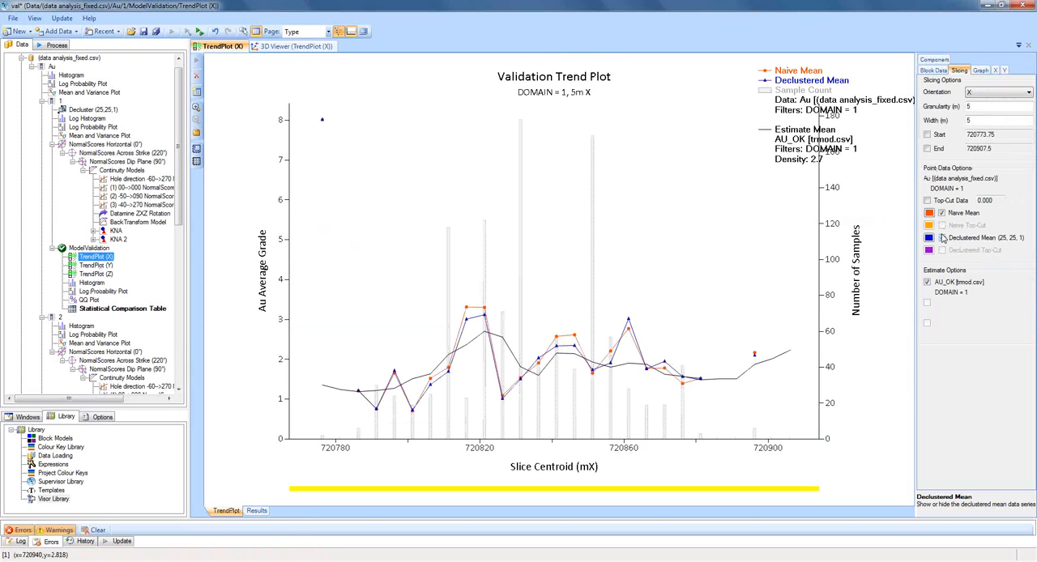
Try hiding the Naive Mean series and view the colour choices for the Declustered Mean series.
left_click(942, 214)
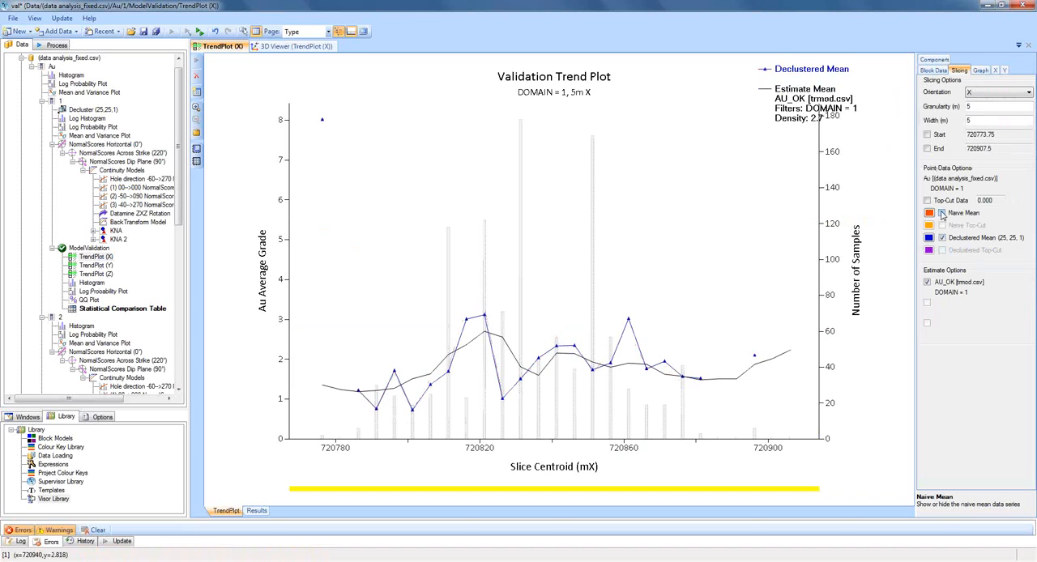
left_click(943, 215)
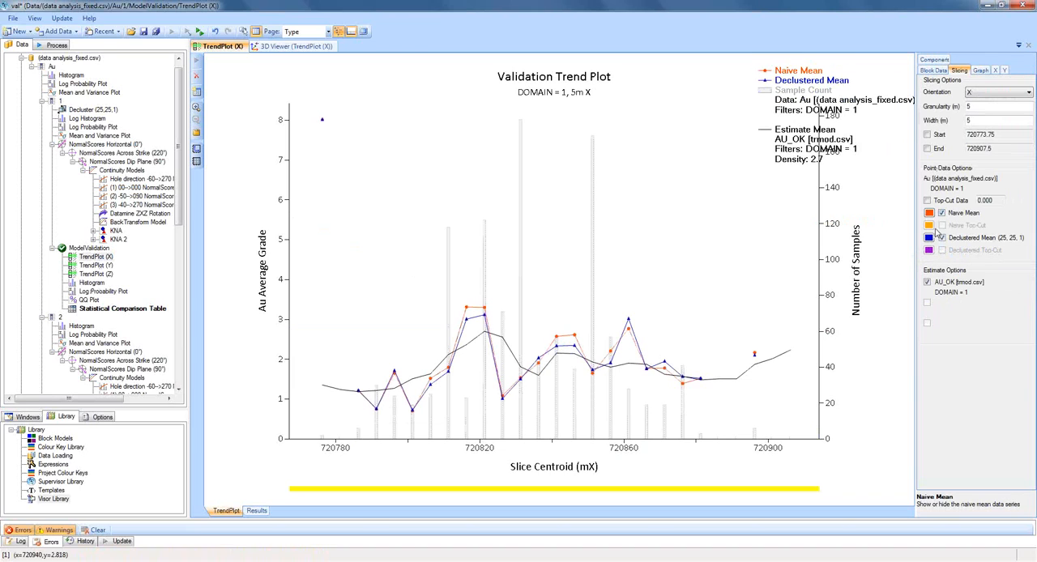
left_click(930, 238)
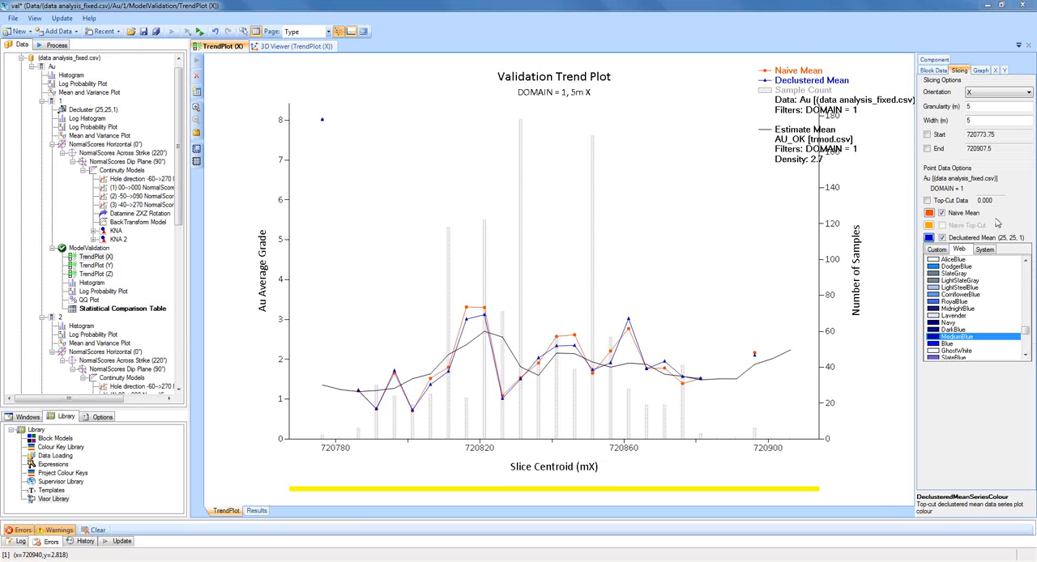
left_click(894, 255)
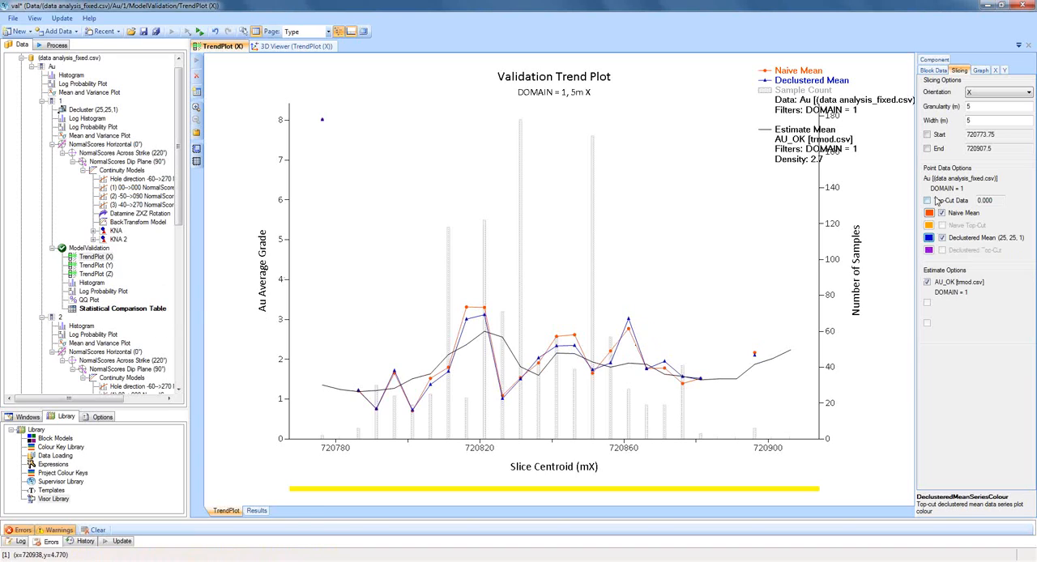
Include top-cut data with a top cut of 10 in the X trend plot and update it.
left_click(936, 201)
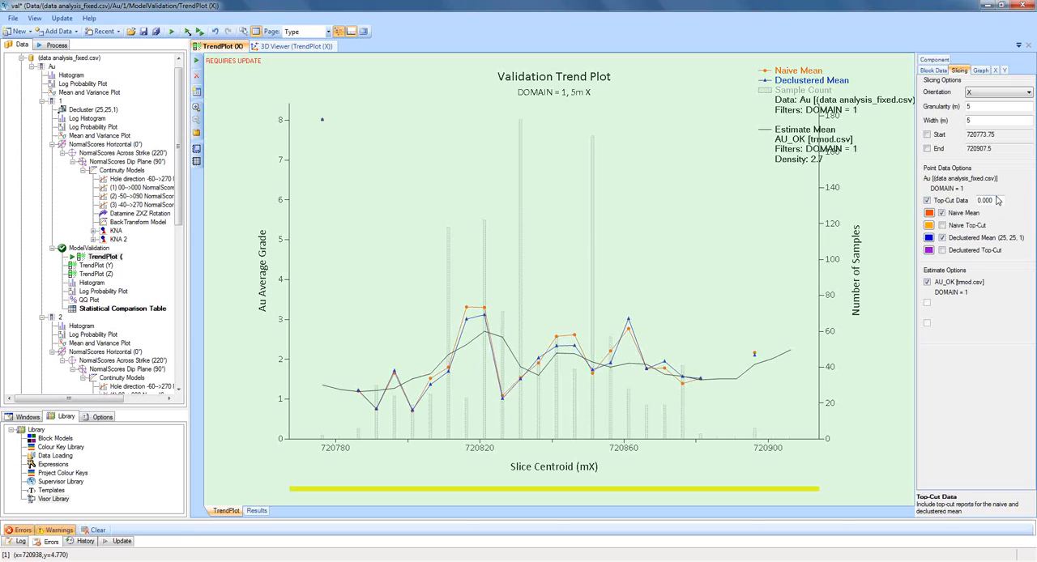
left_click(995, 200)
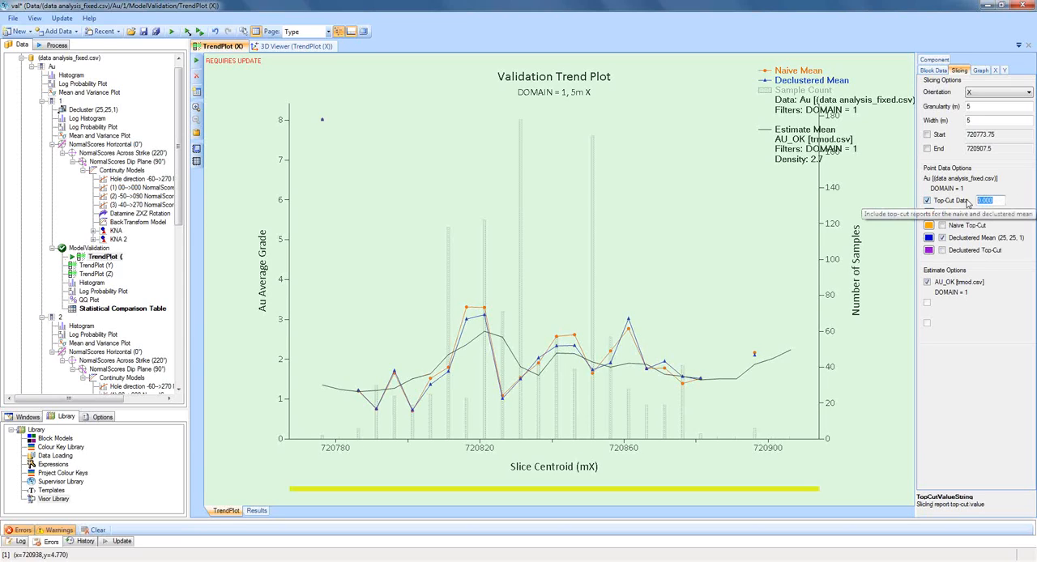
type("10")
left_click(979, 120)
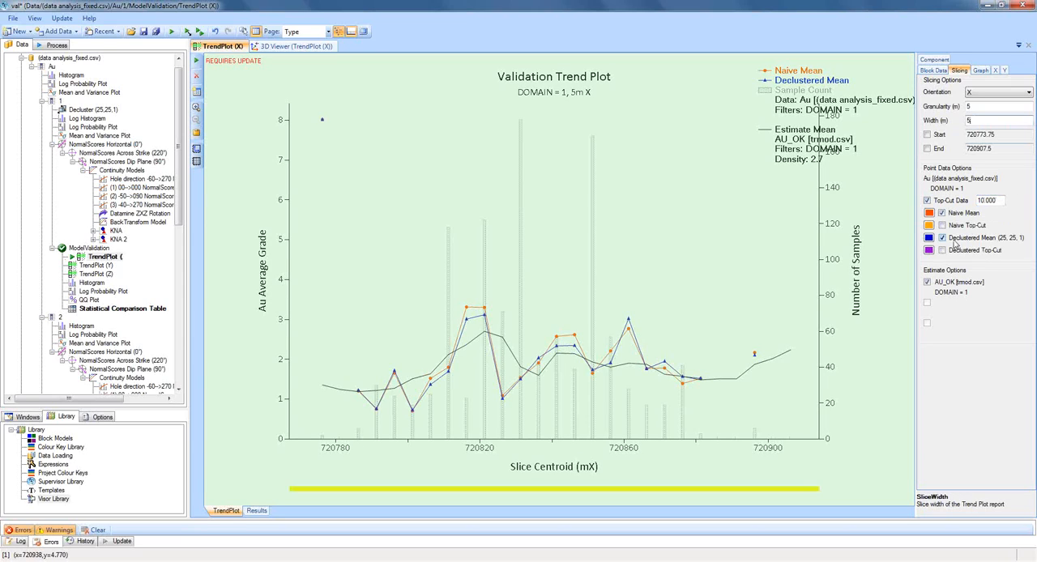
left_click(196, 61)
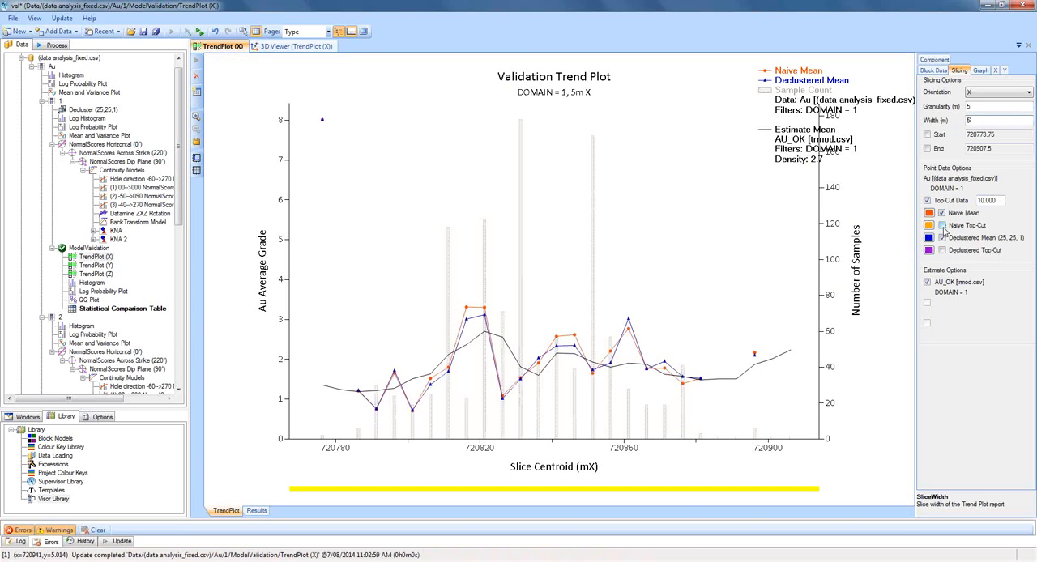
Show the Naive Top-Cut and Declustered Top-Cut series on the X trend plot and extend its Au Average Grade axis to just above 9.
left_click(942, 226)
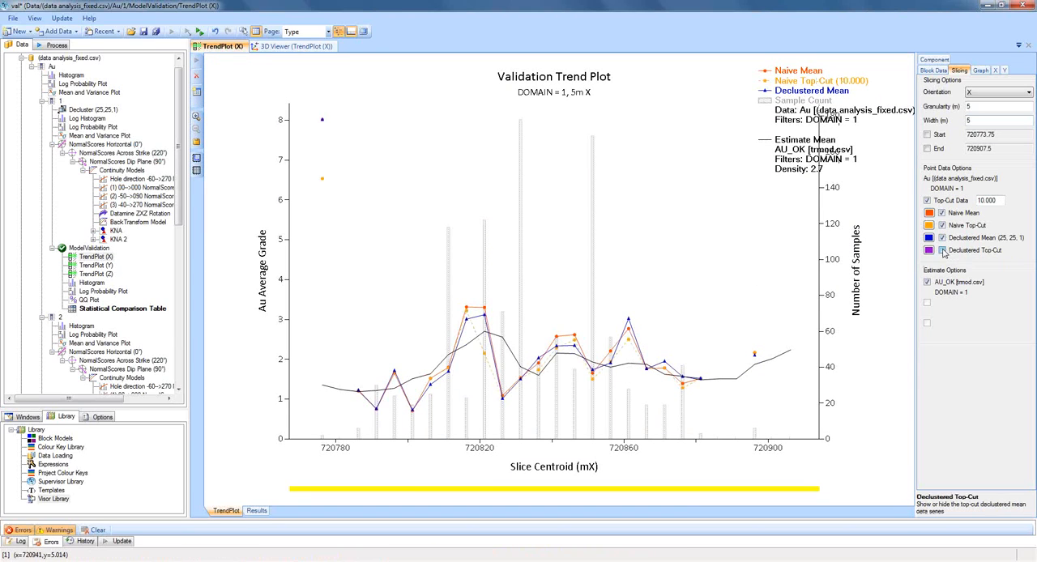
left_click(943, 250)
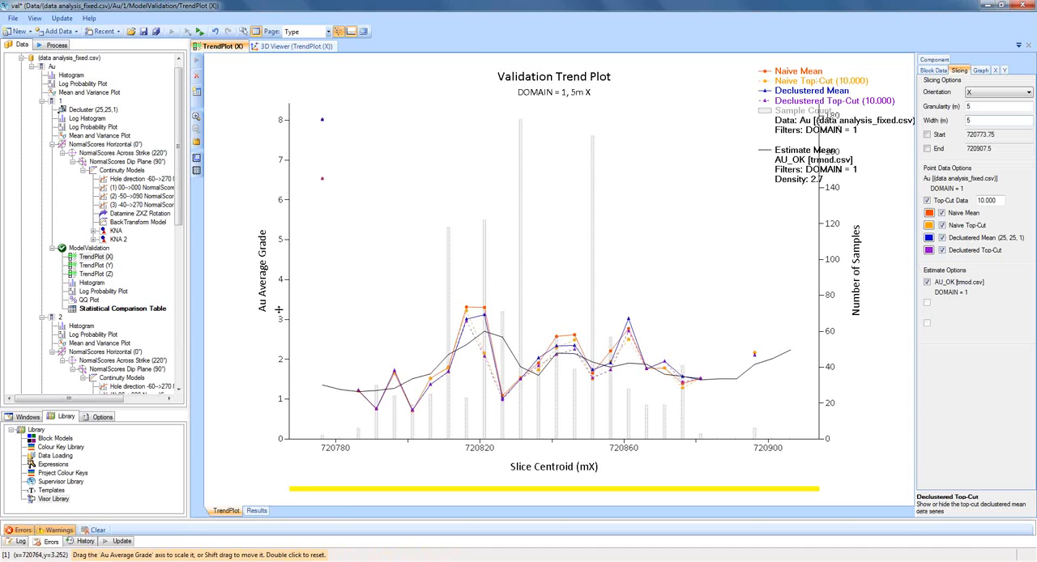
mouse_move(279, 309)
left_mouse_down()
mouse_move(285, 133)
mouse_move(270, 332)
mouse_move(271, 323)
left_mouse_up()
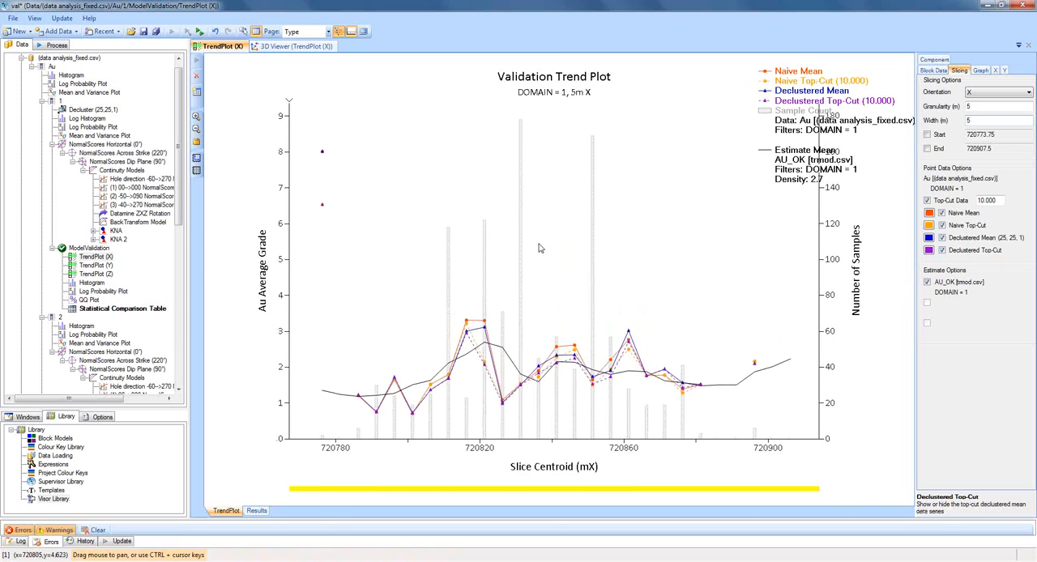
Move the X trend plot's legend inward, away from the Number of Samples axis labels.
left_click(995, 71)
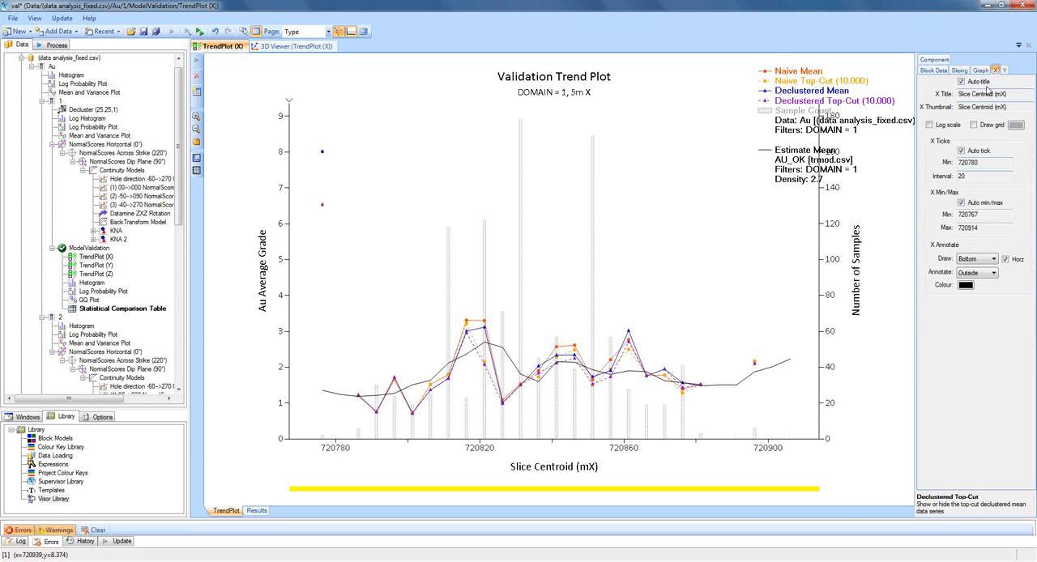
left_click(958, 72)
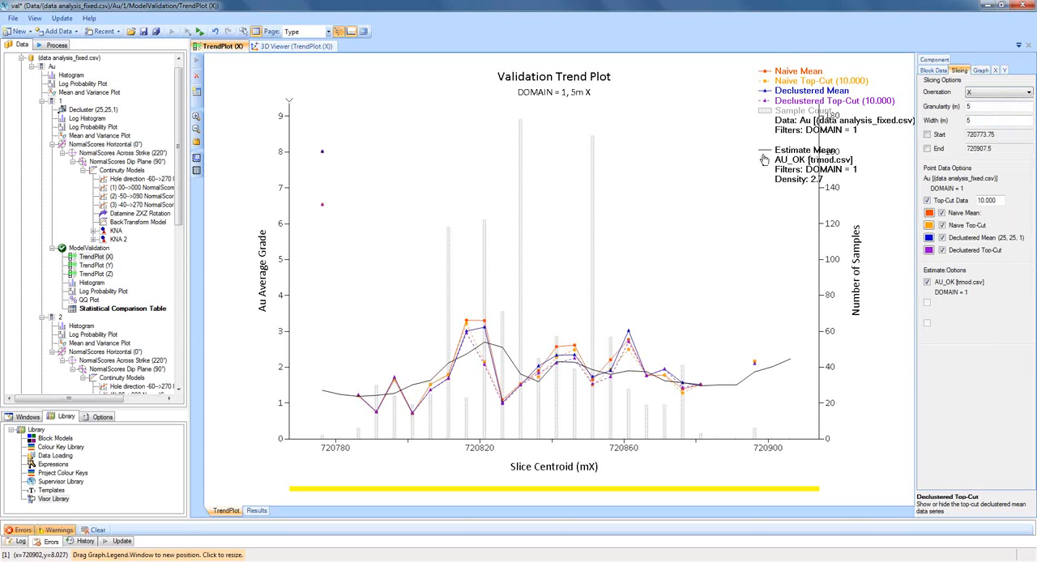
left_click_drag(707, 162, 702, 160)
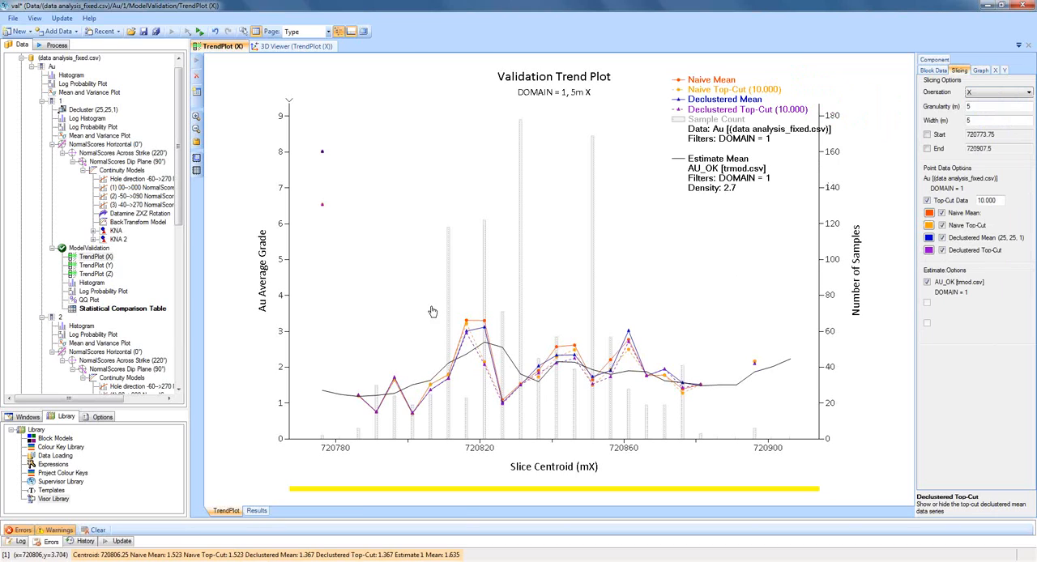
Show the Declustered Mean (25, 25, 1) series on the domain 1 Y and Z trend plots.
left_click(108, 267)
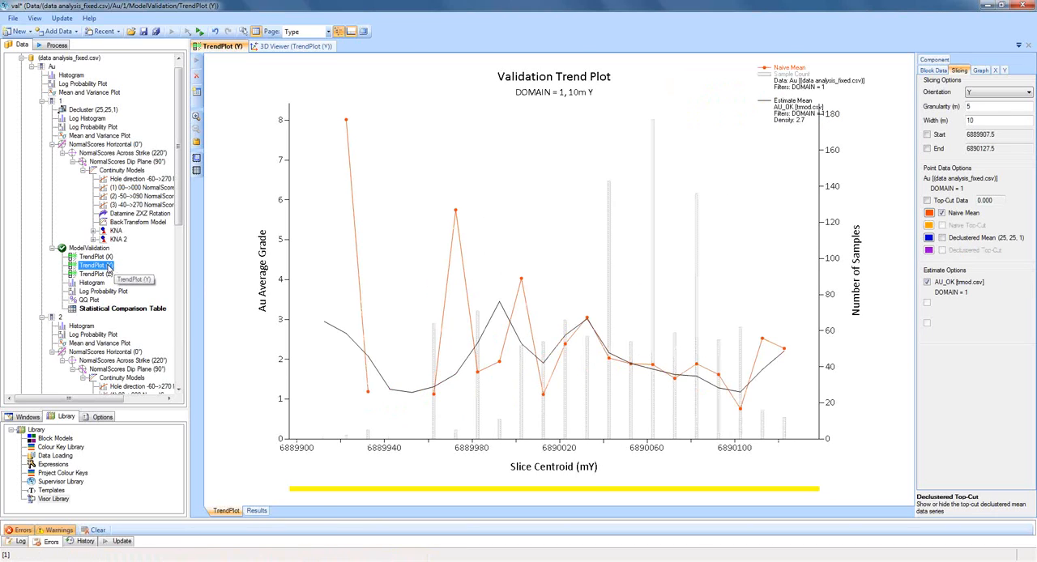
left_click(942, 238)
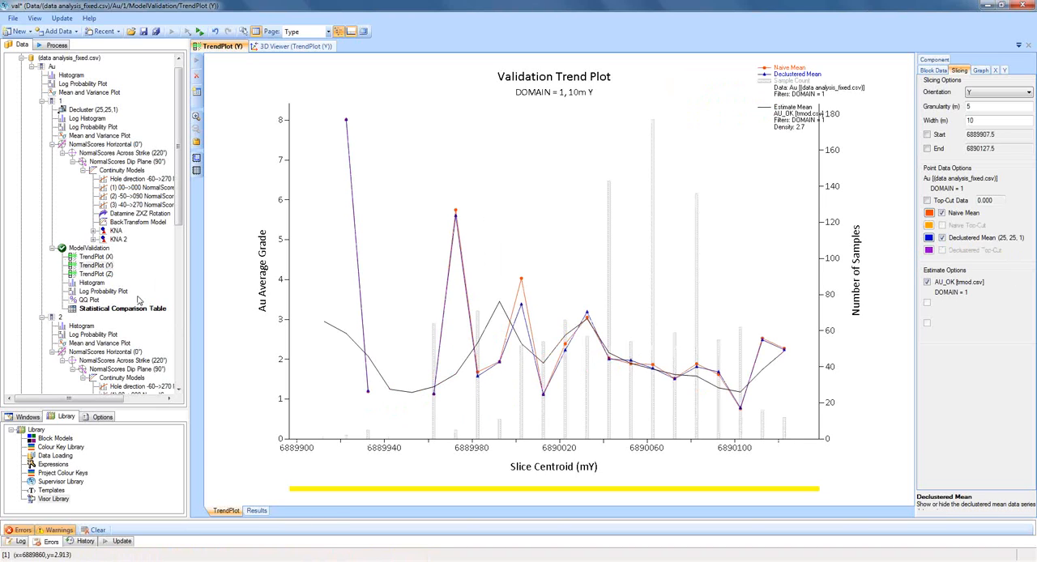
left_click(108, 276)
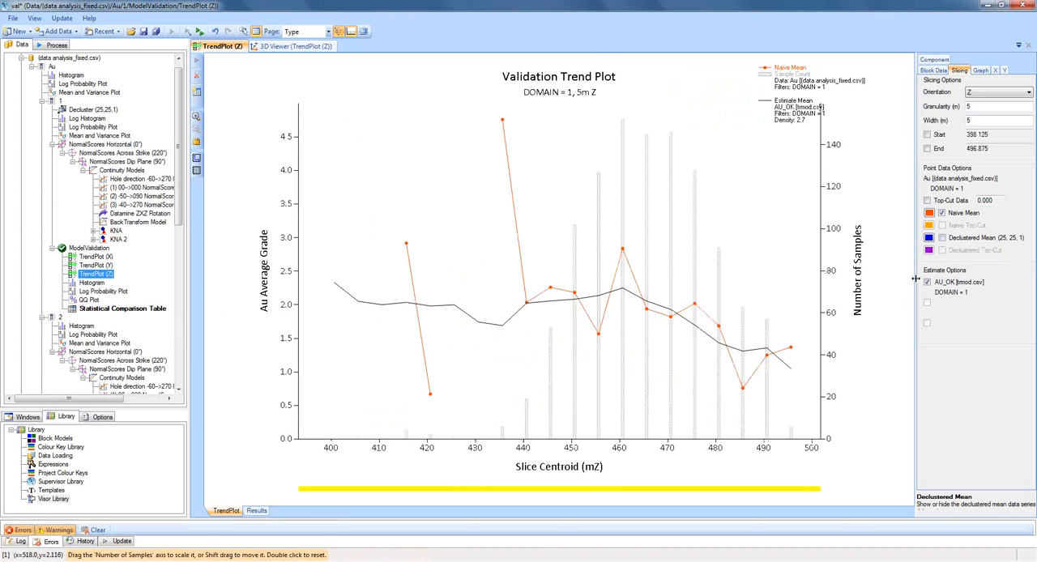
left_click(943, 238)
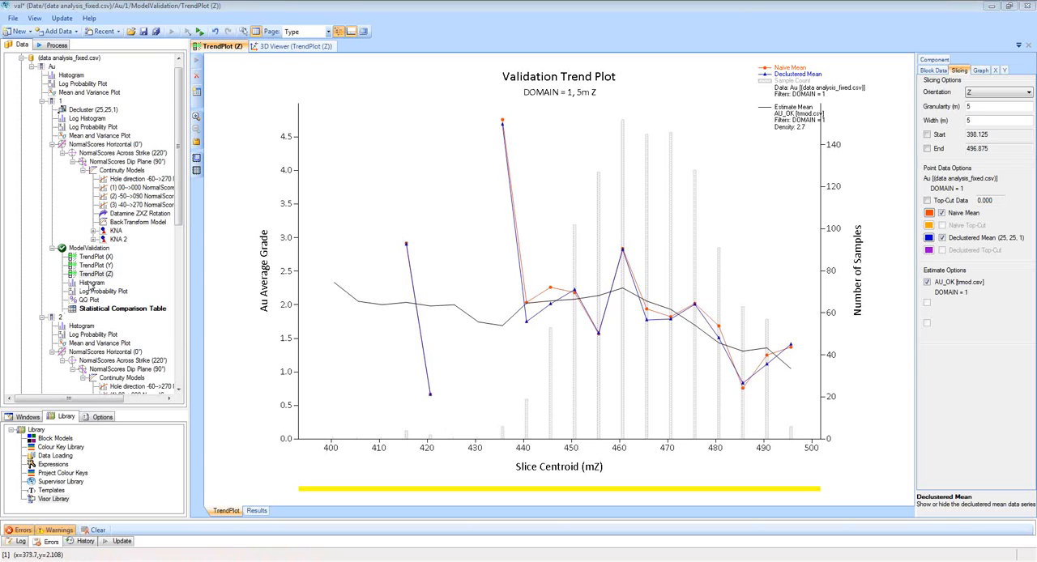
Bin the domain 1 model validation histogram by Log Assay.
left_click(91, 285)
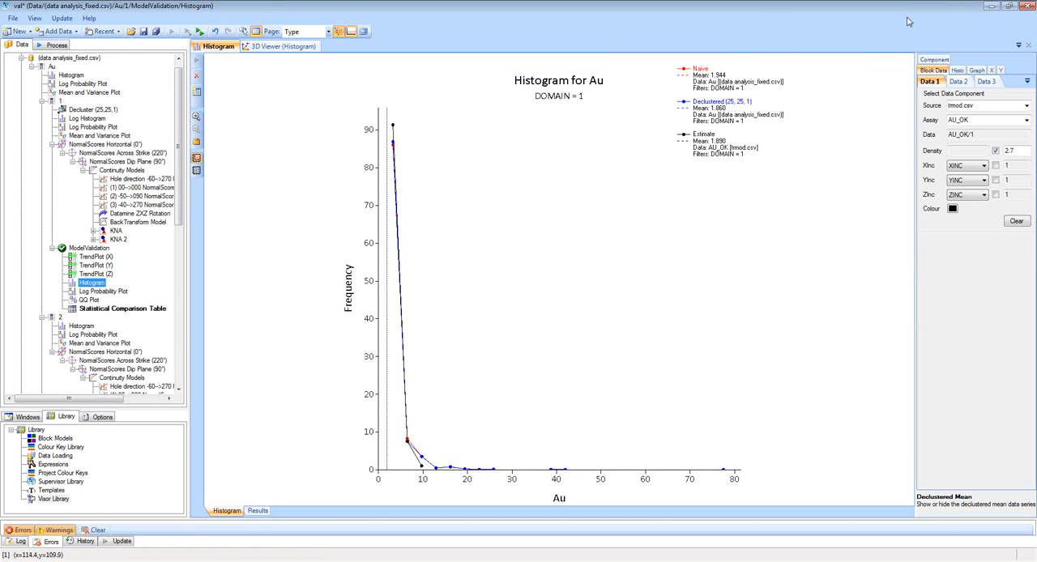
left_click(885, 332)
left_click(957, 71)
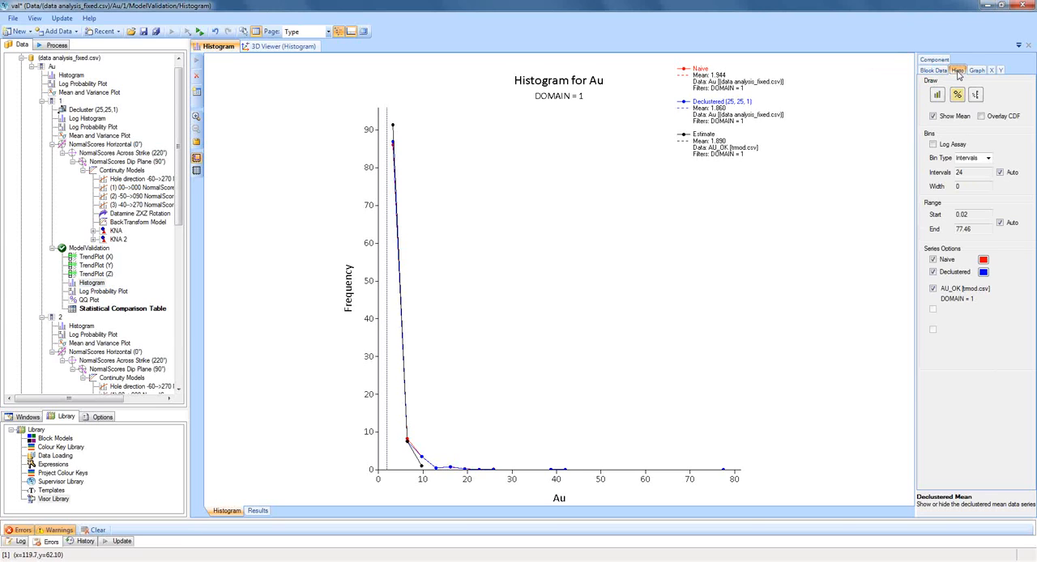
left_click(933, 144)
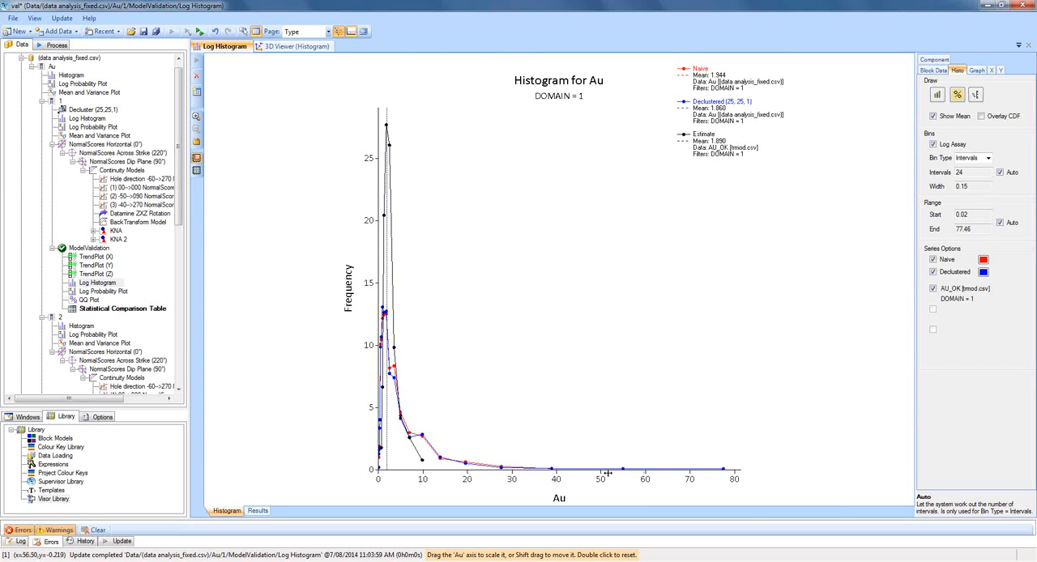
Hide the Declustered series on the validation log histogram and stretch its Au axis to end at about 27.
left_click(933, 272)
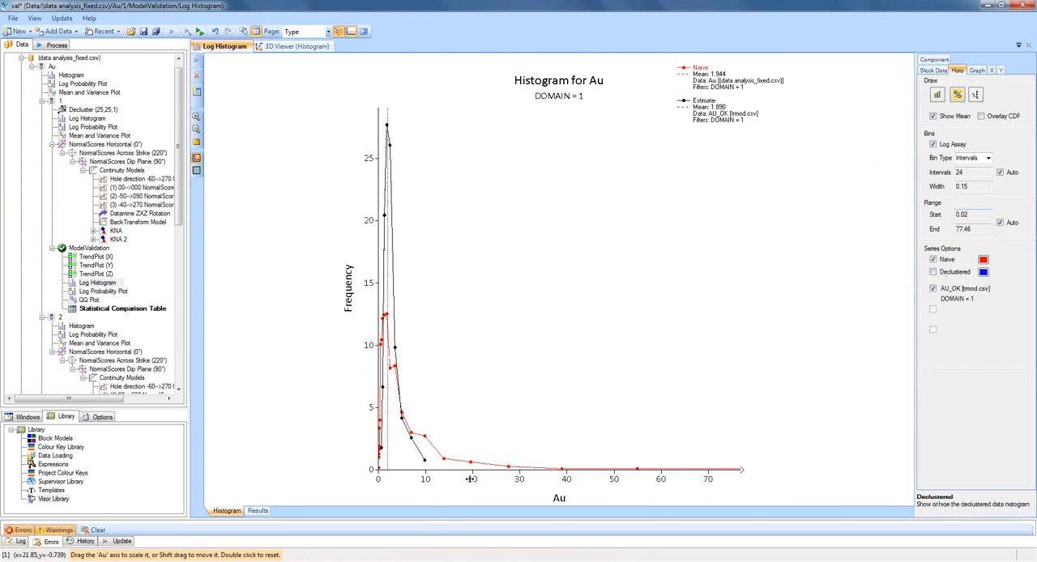
left_click_drag(471, 479, 431, 481)
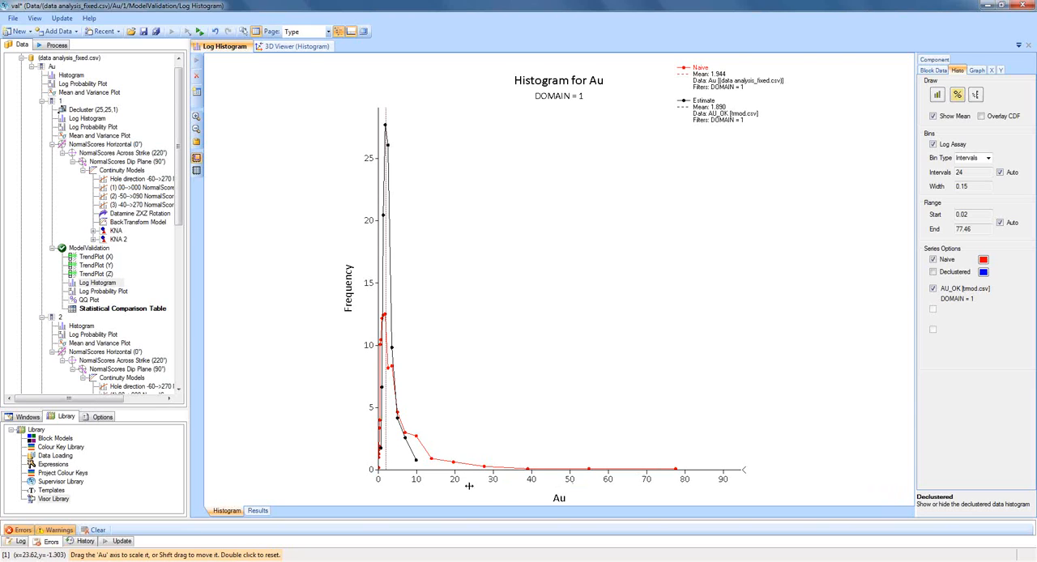
left_click_drag(472, 481, 610, 481)
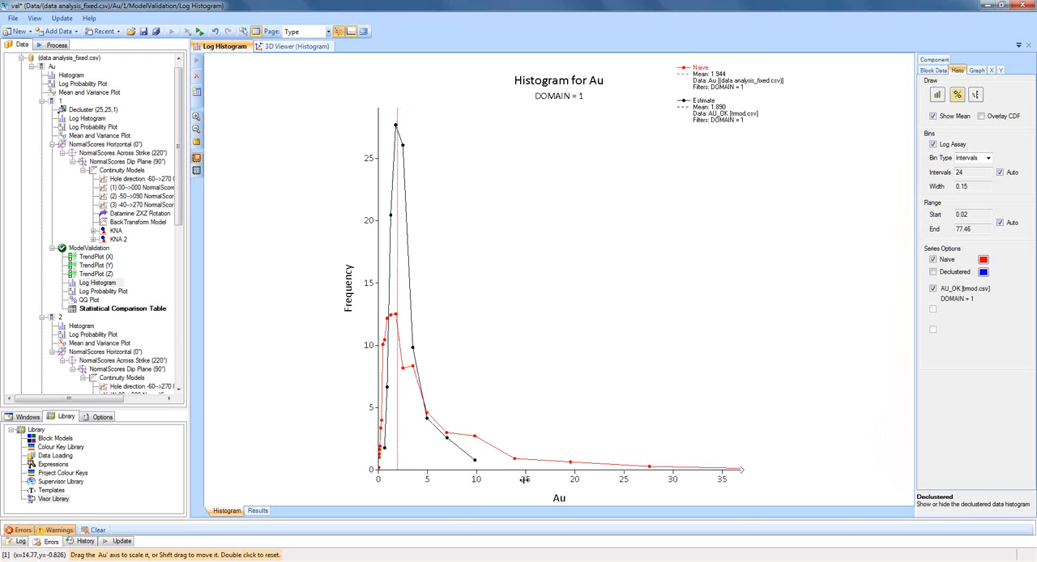
left_click_drag(526, 480, 575, 479)
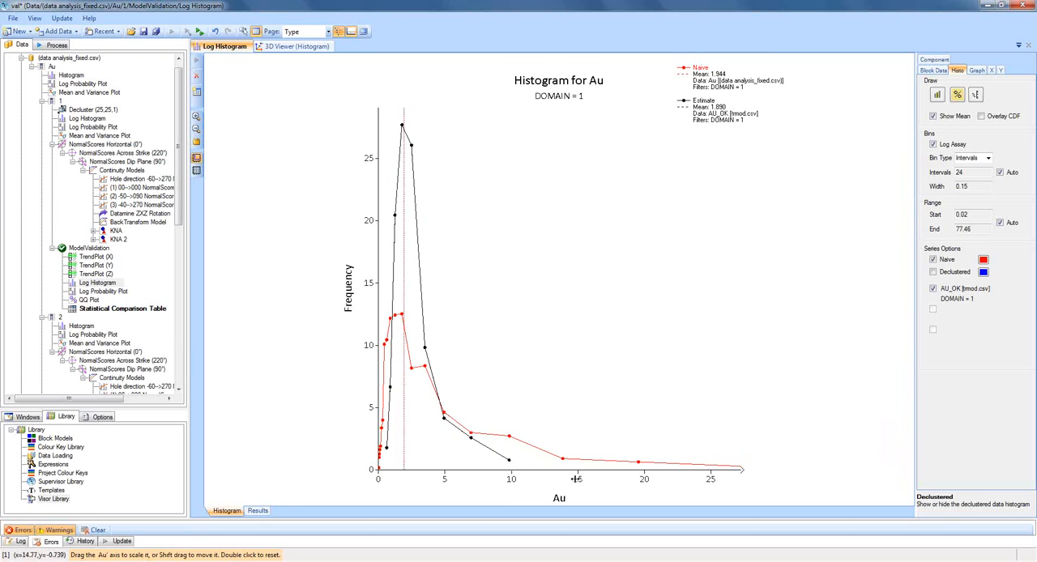
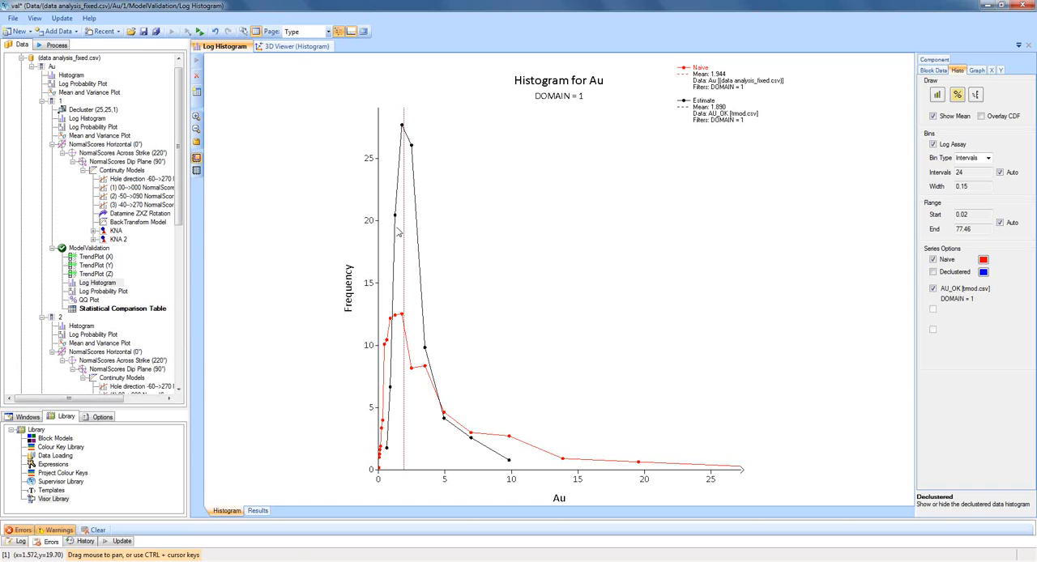
Move the domain 1 validation log probability plot's legend clear of the curves and show the plot's CDF settings.
left_click(117, 295)
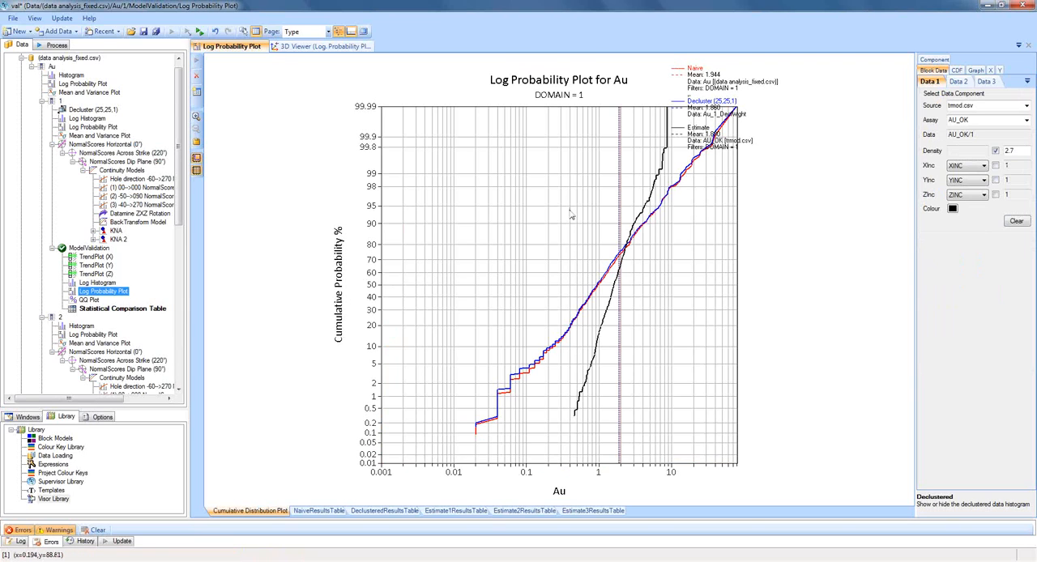
left_click_drag(702, 114, 798, 190)
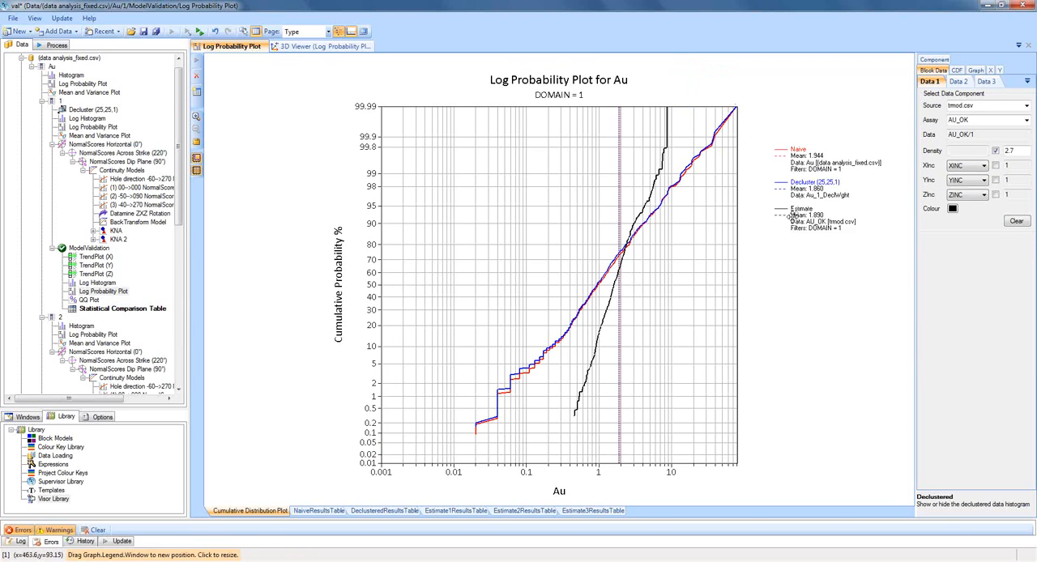
left_click(957, 71)
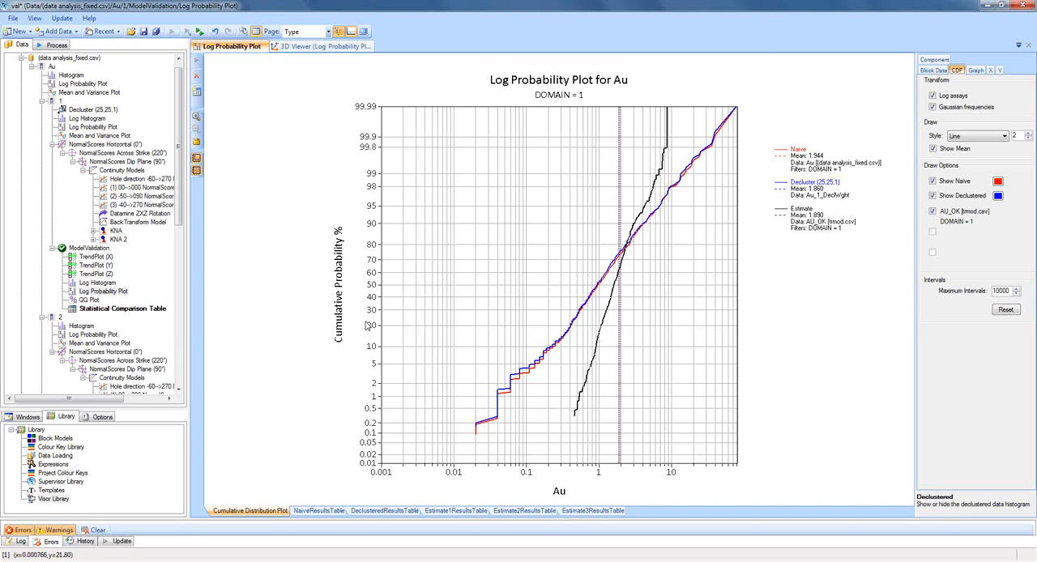
Switch the domain 1 validation QQ plot to Log Scale and enlarge its legend.
left_click(96, 300)
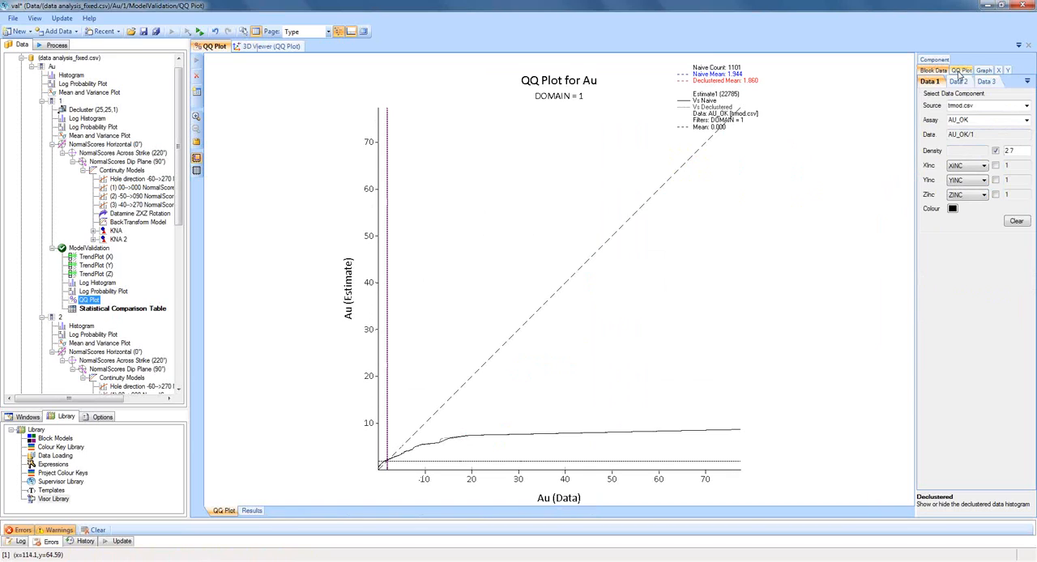
left_click(961, 71)
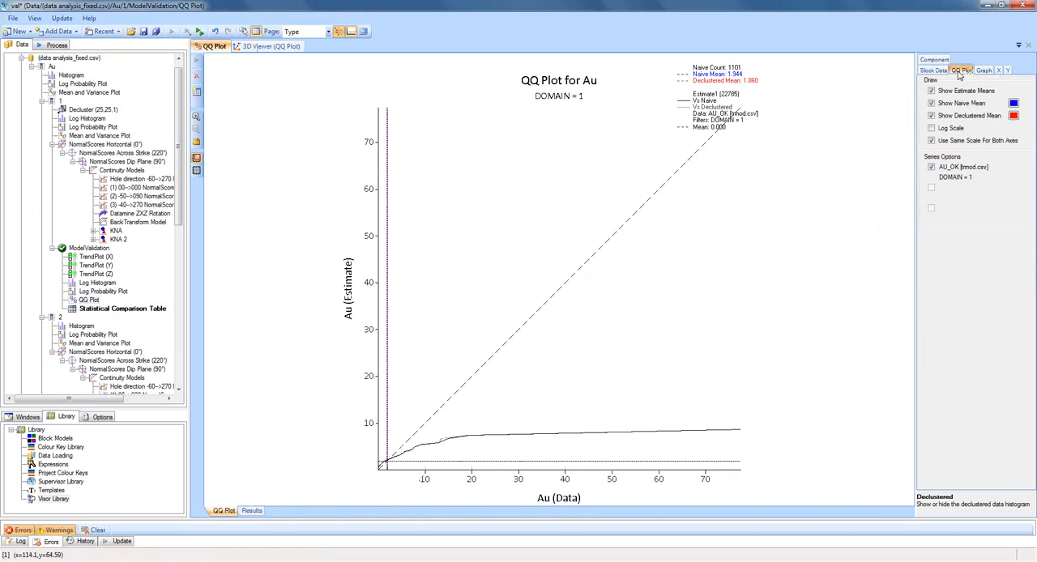
left_click(932, 128)
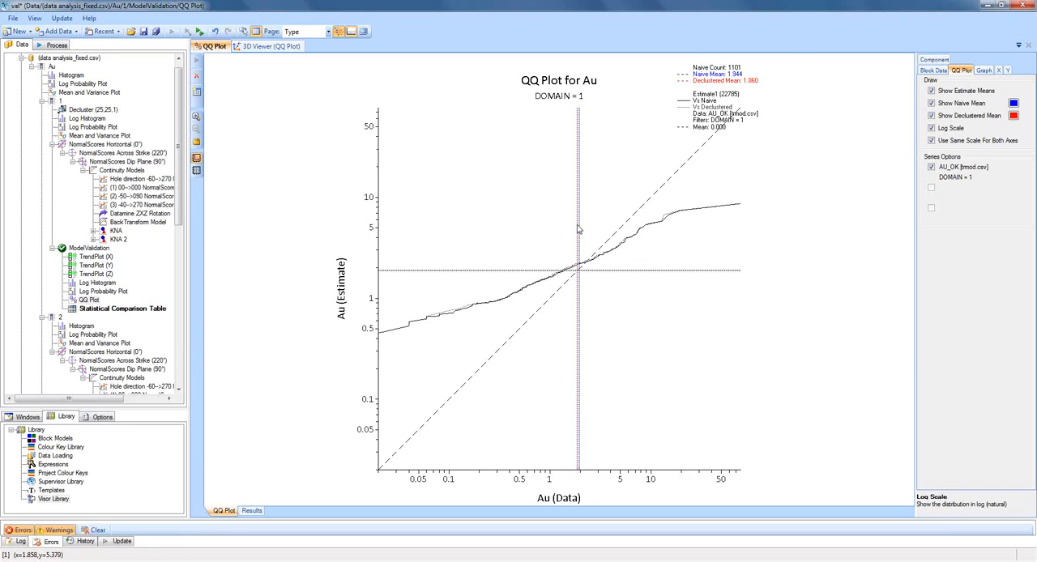
left_click(710, 111)
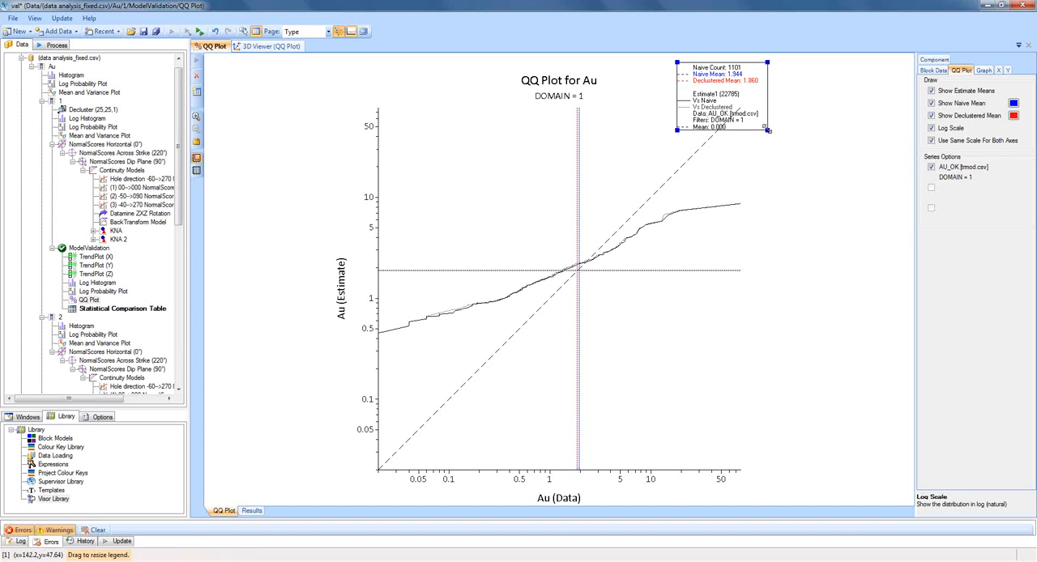
left_click_drag(767, 130, 818, 197)
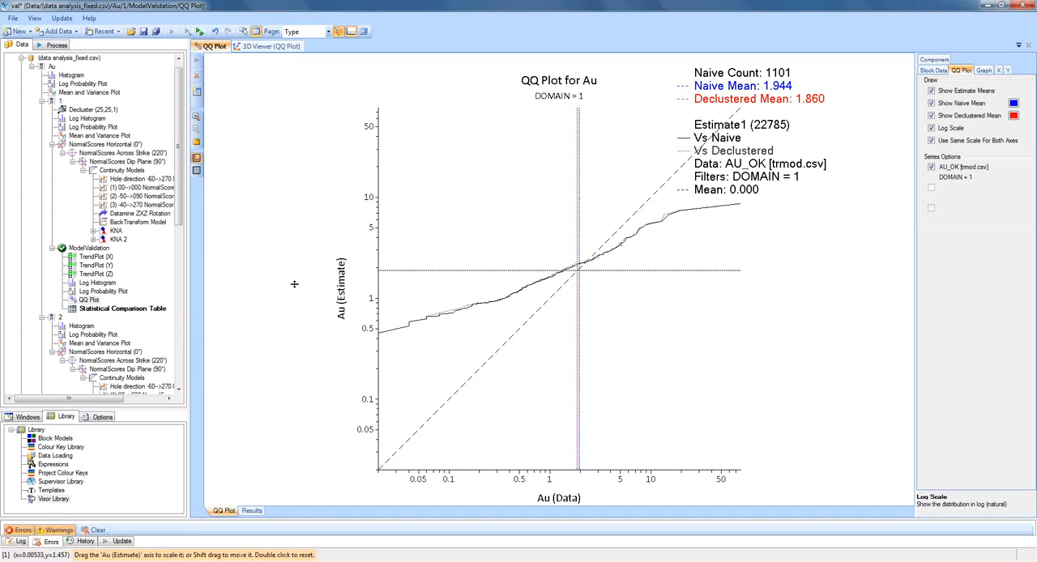
Update the domain 1 Statistical Comparison Table and display its sample, declustered and block data statistics.
left_click(154, 312)
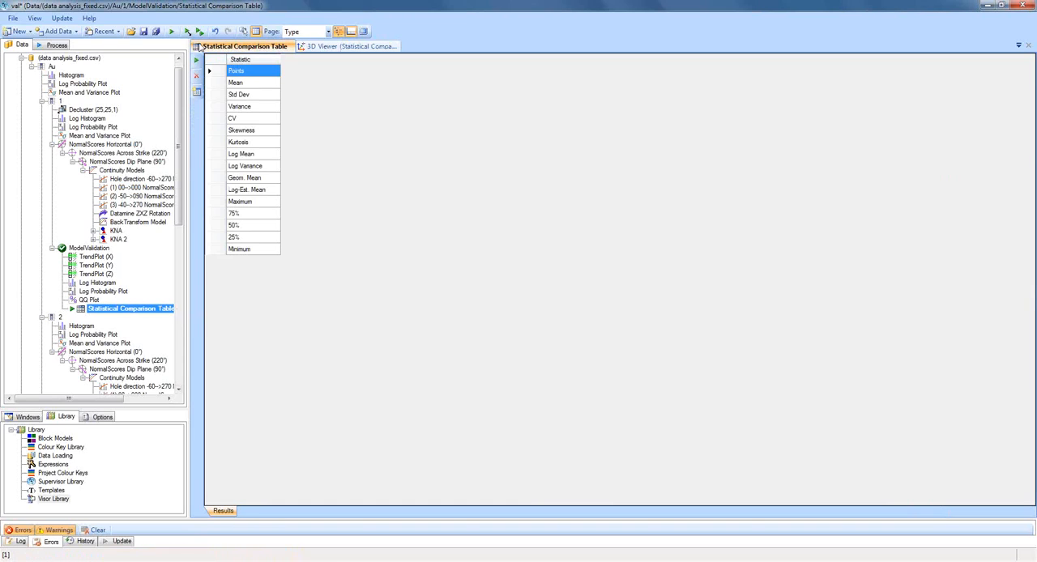
left_click(171, 31)
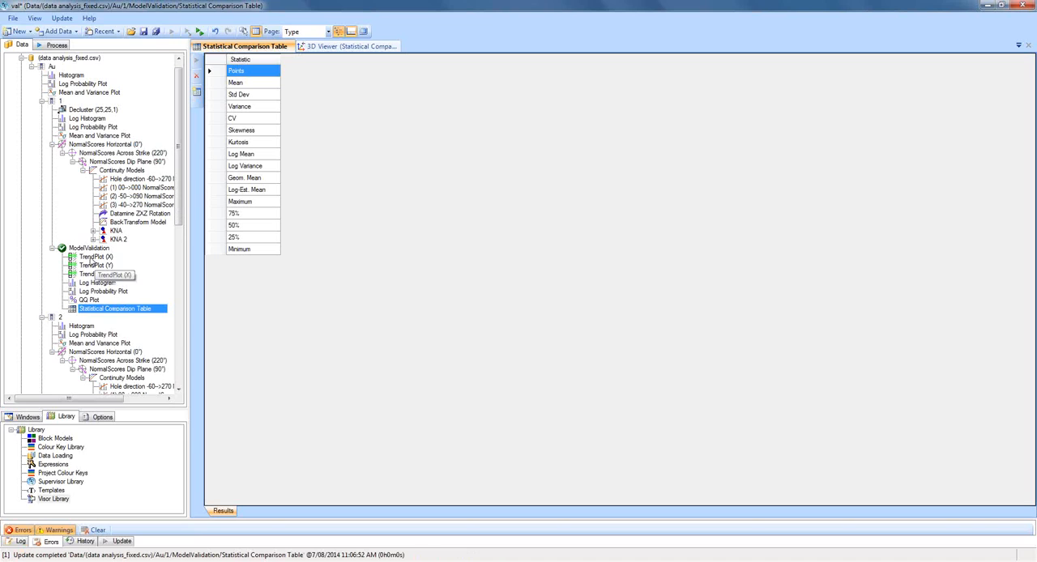
left_click(95, 257)
left_click(110, 312)
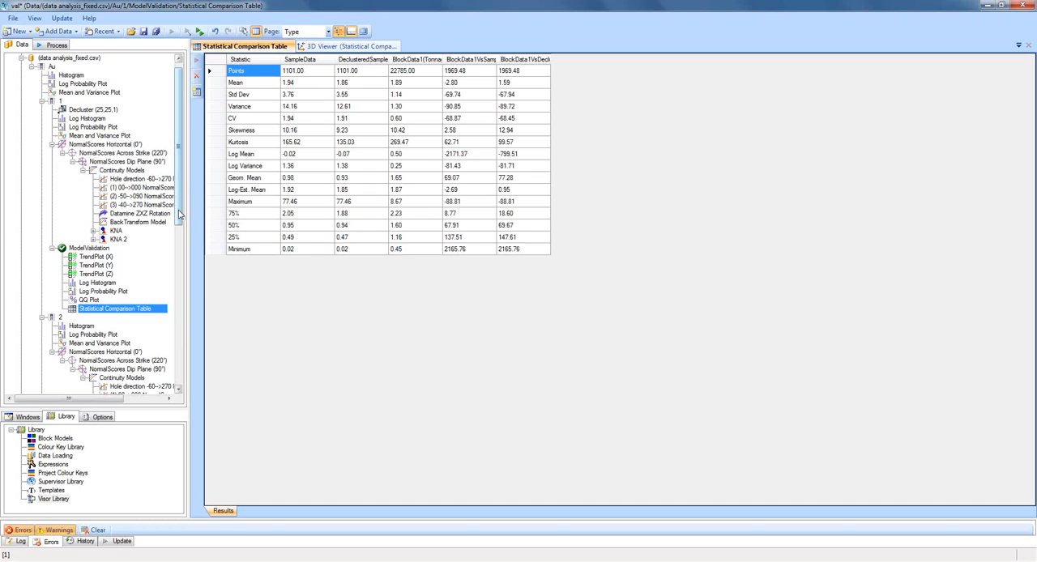
Copy the domain 1 ModelValidation component to domain 2 and update its plots.
mouse_move(184, 214)
left_mouse_down()
mouse_move(178, 231)
mouse_move(179, 209)
left_mouse_up()
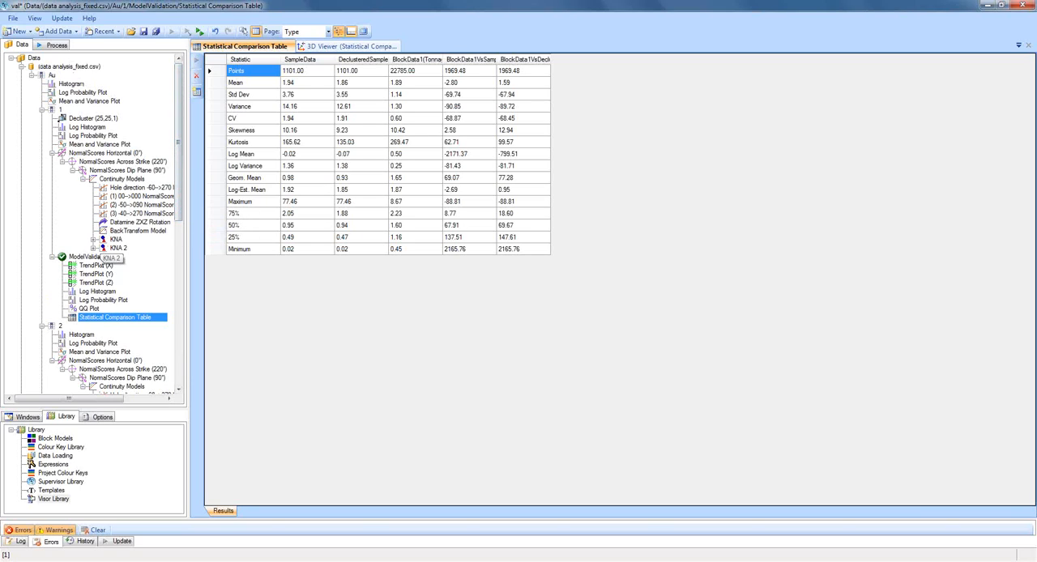
left_click(95, 257)
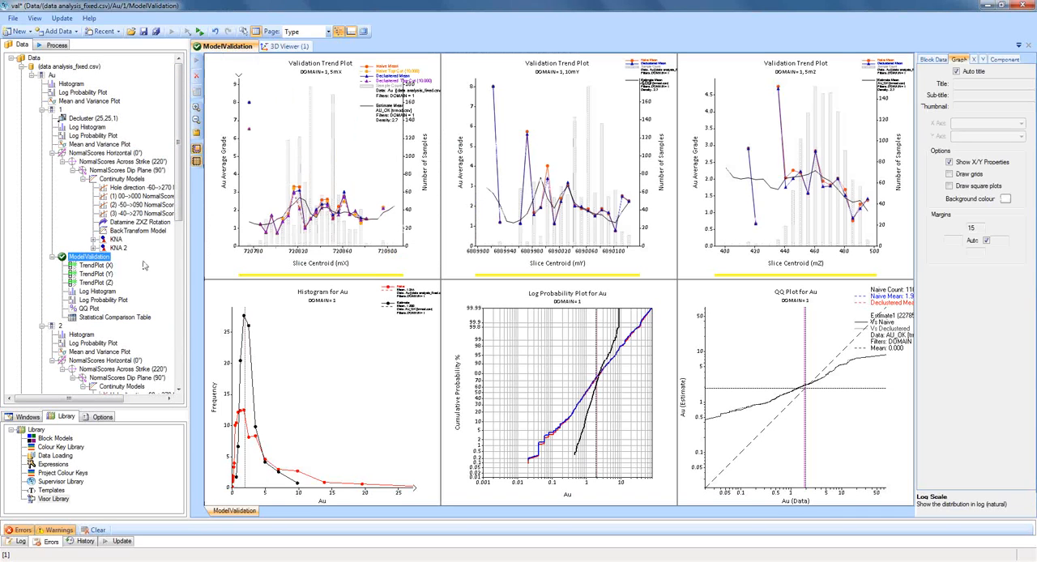
left_click(59, 327)
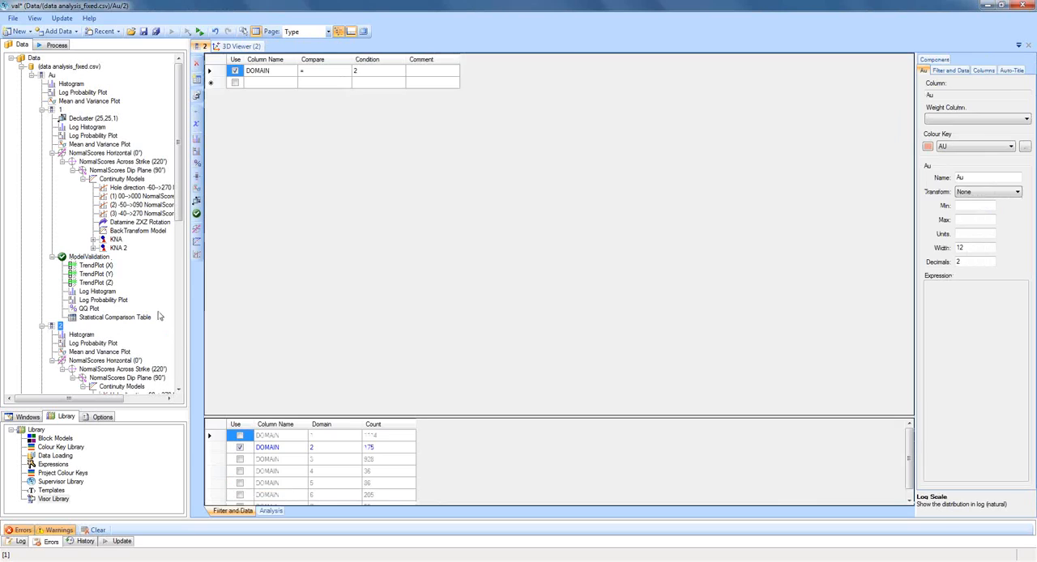
scroll(149, 290, "down", 6)
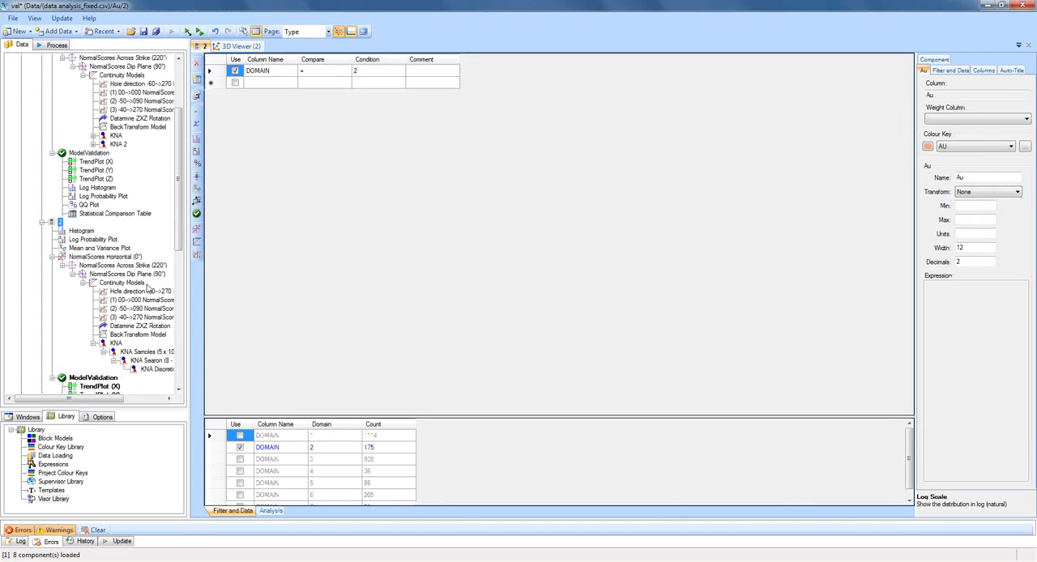
left_click(105, 327)
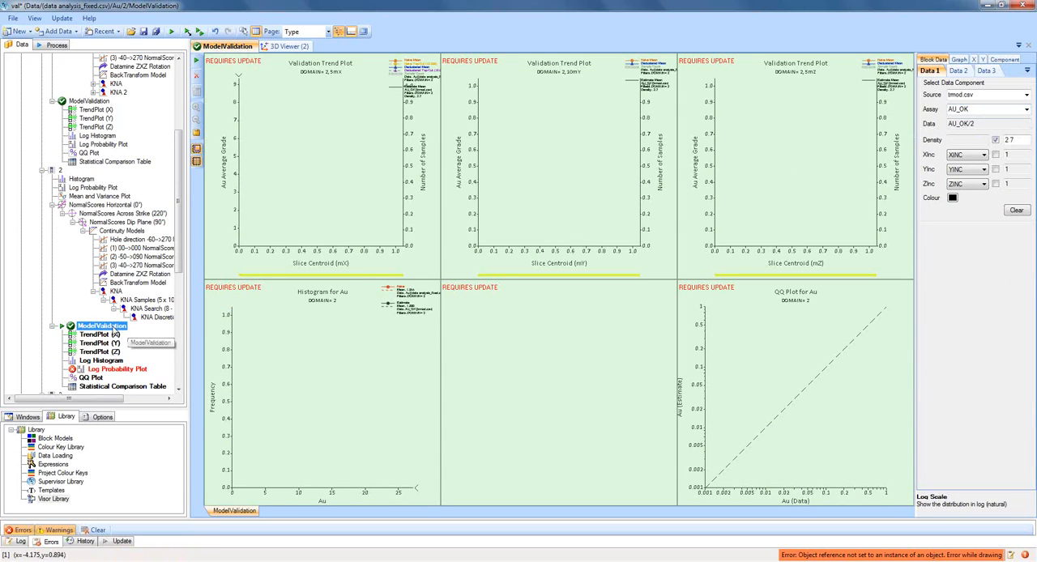
left_click(187, 31)
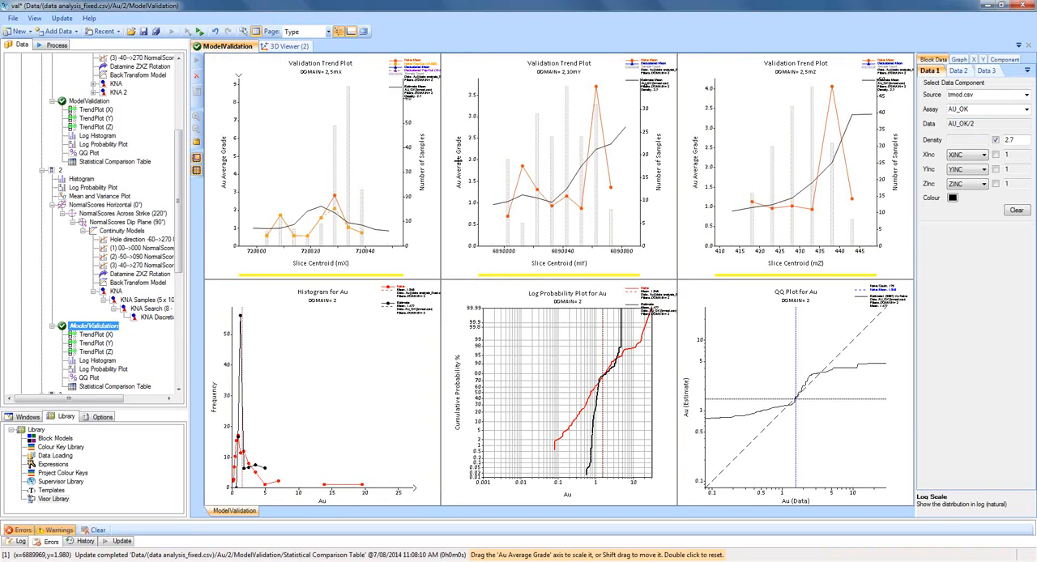
Delete the updated ModelValidation component from domain 2.
double_click(108, 328)
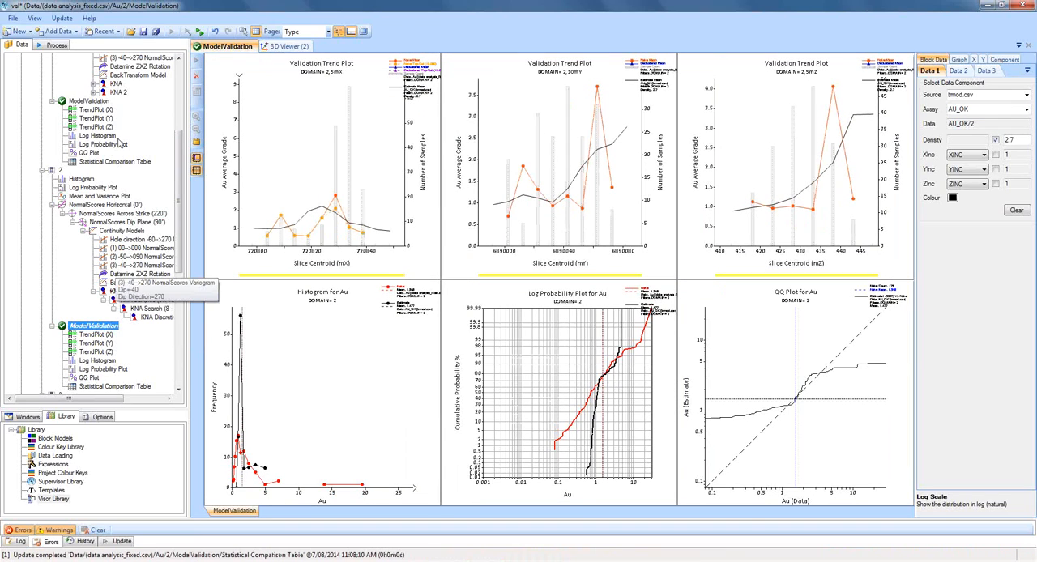
double_click(82, 204)
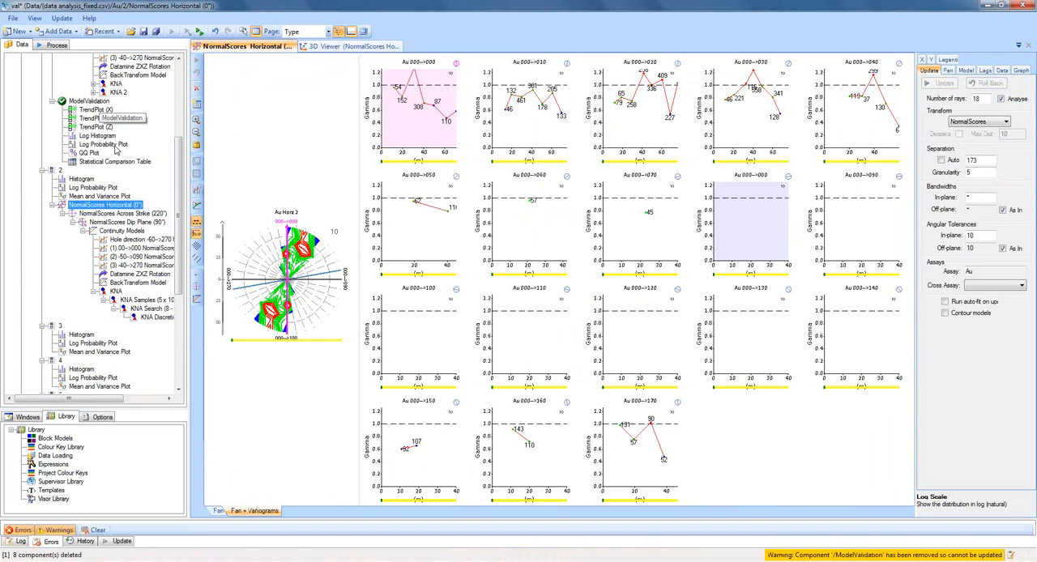
Try to paste a copy of the domain 1 ModelValidation onto all seven Au domain filters at once.
double_click(89, 101)
double_click(59, 171)
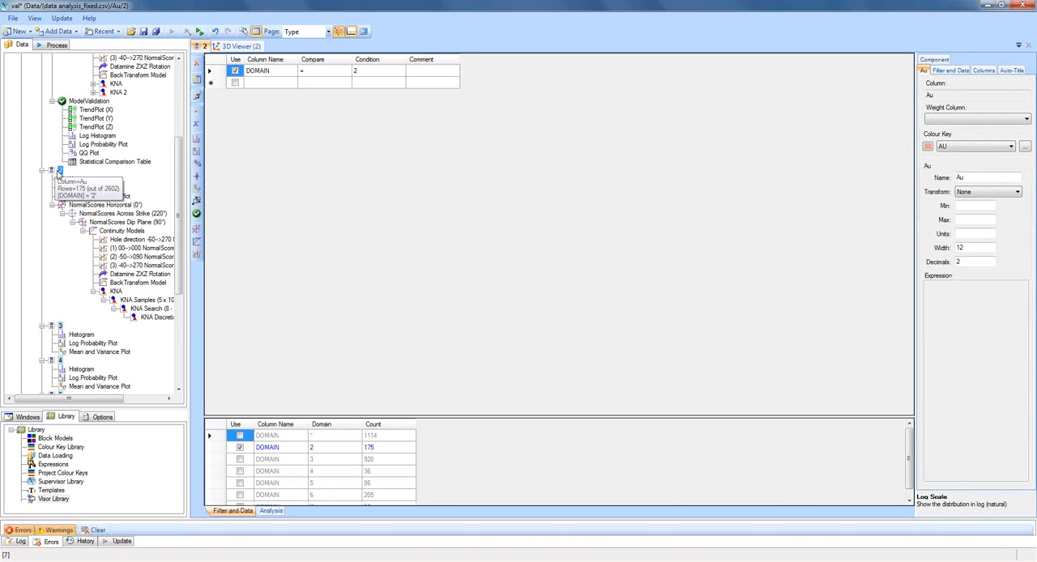
right_click(59, 171)
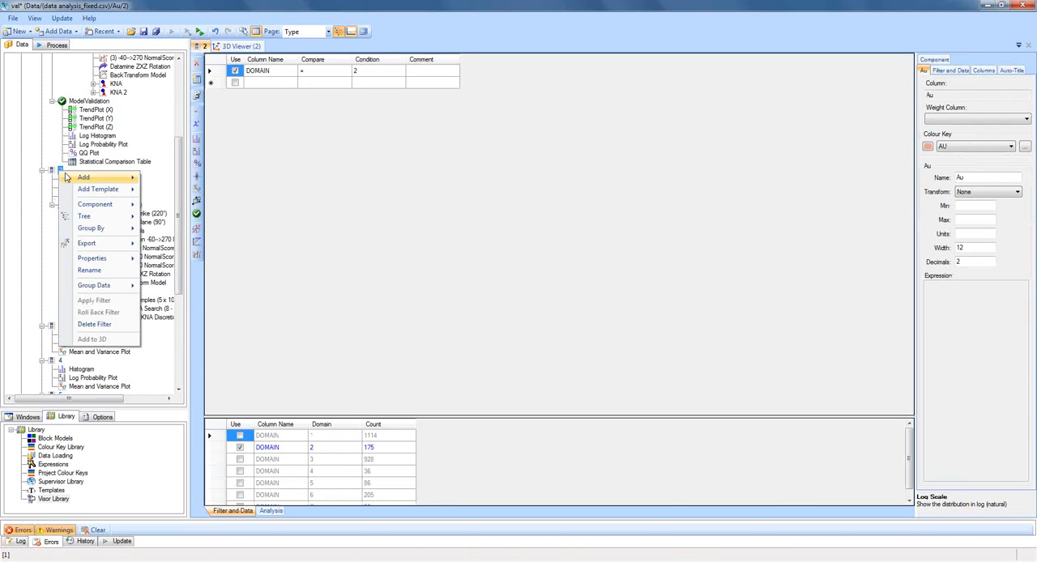
mouse_move(107, 231)
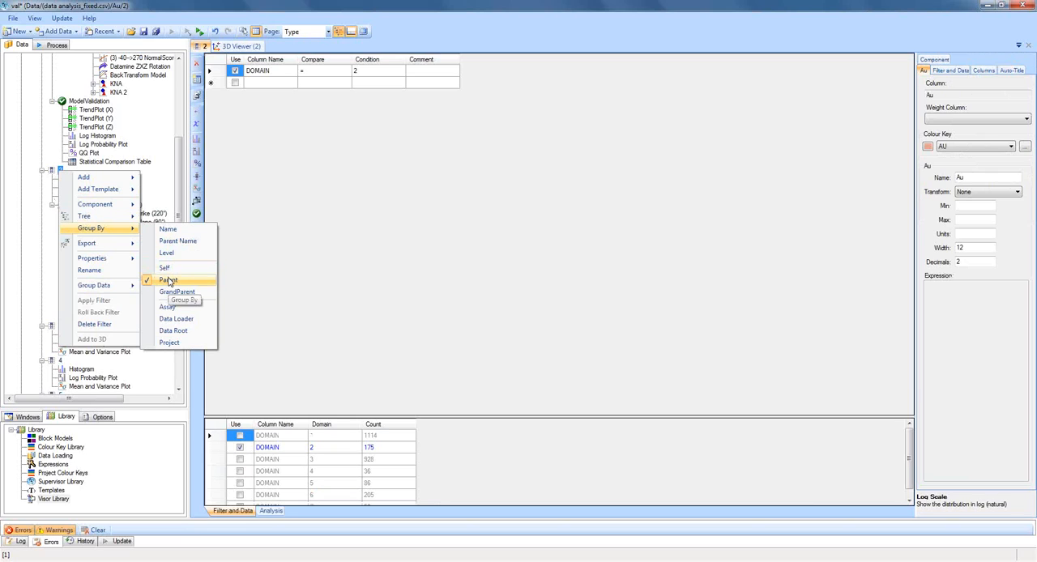
left_click(60, 171)
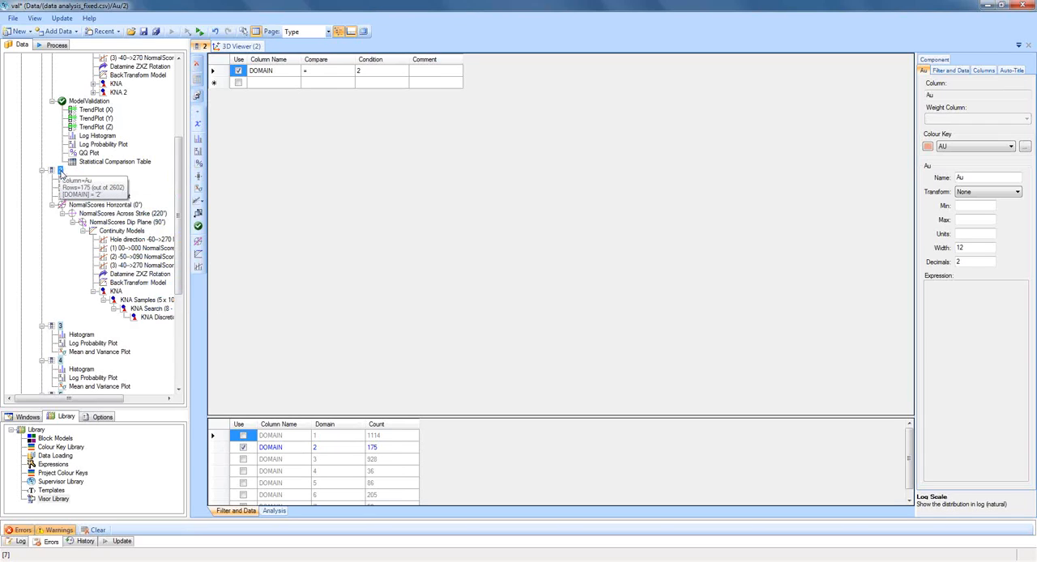
key("ctrl+v")
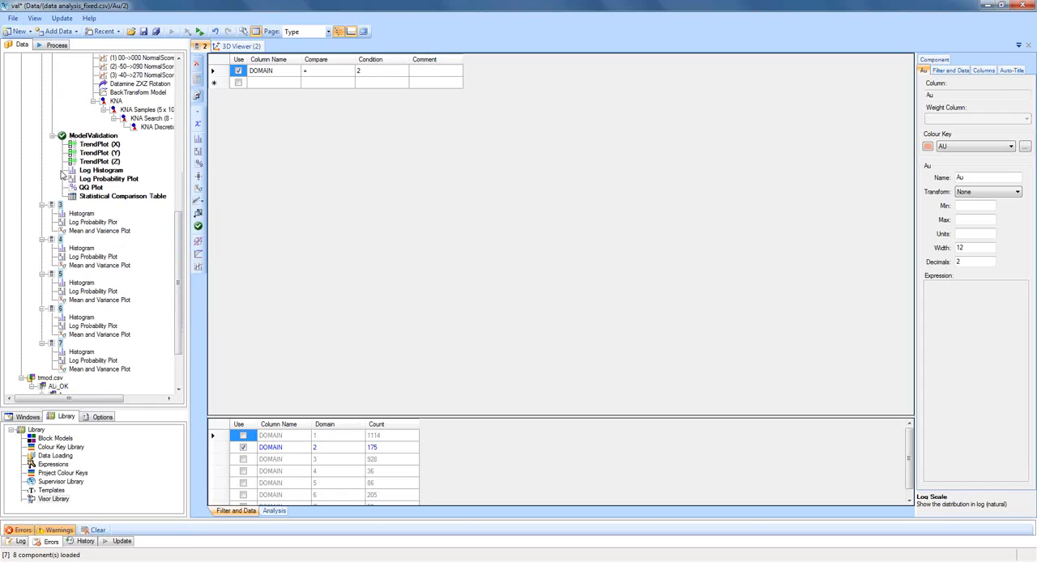
Delete the newly pasted ModelValidation component from domain 2.
scroll(89, 170, "up", 1)
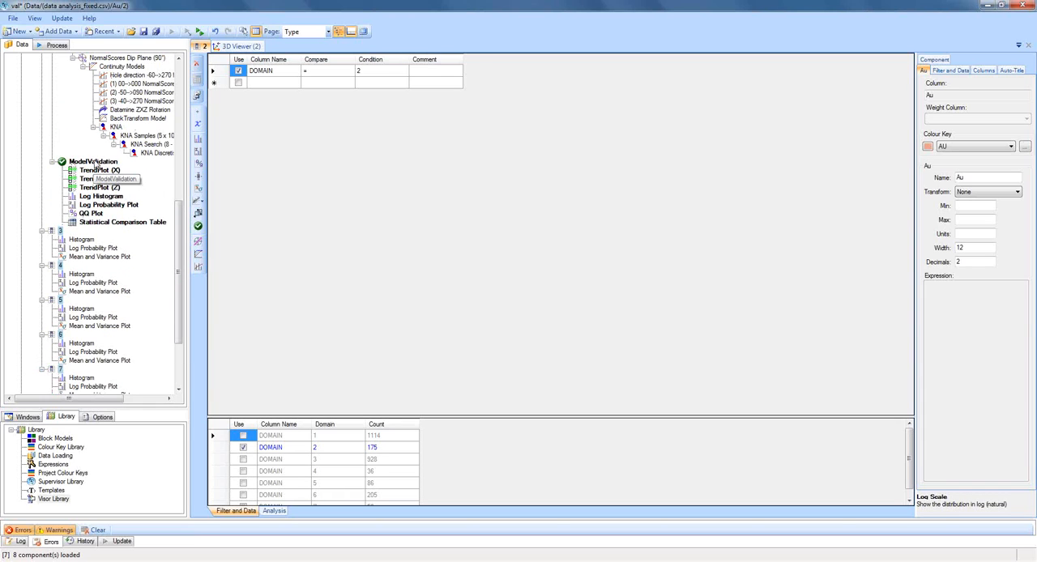
left_click(94, 162)
key("Delete")
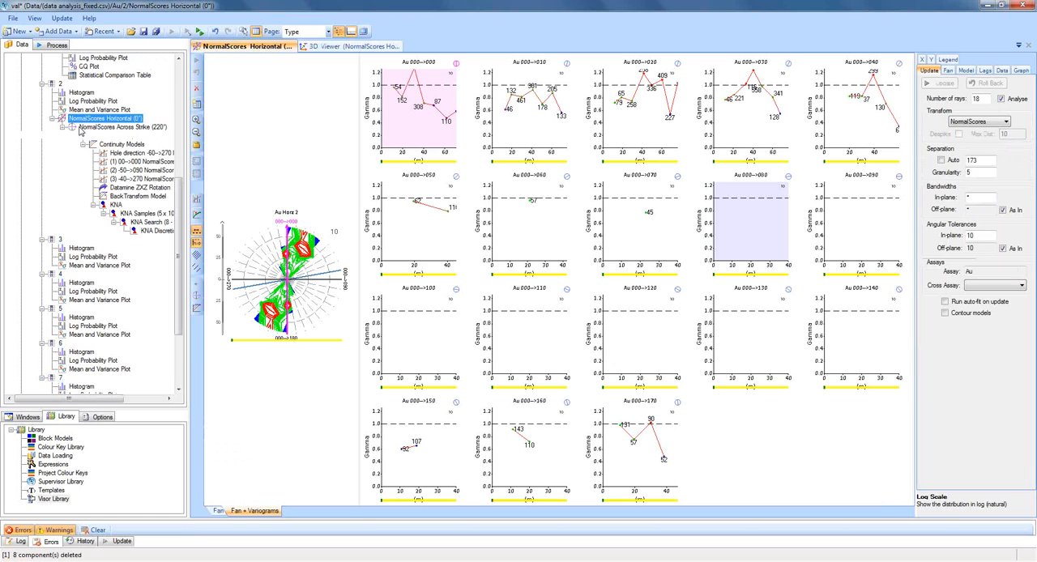
Copy the domain 1 ModelValidation to all seven Au domain filters and update the pasted components.
left_click(61, 86)
scroll(87, 97, "up", 2)
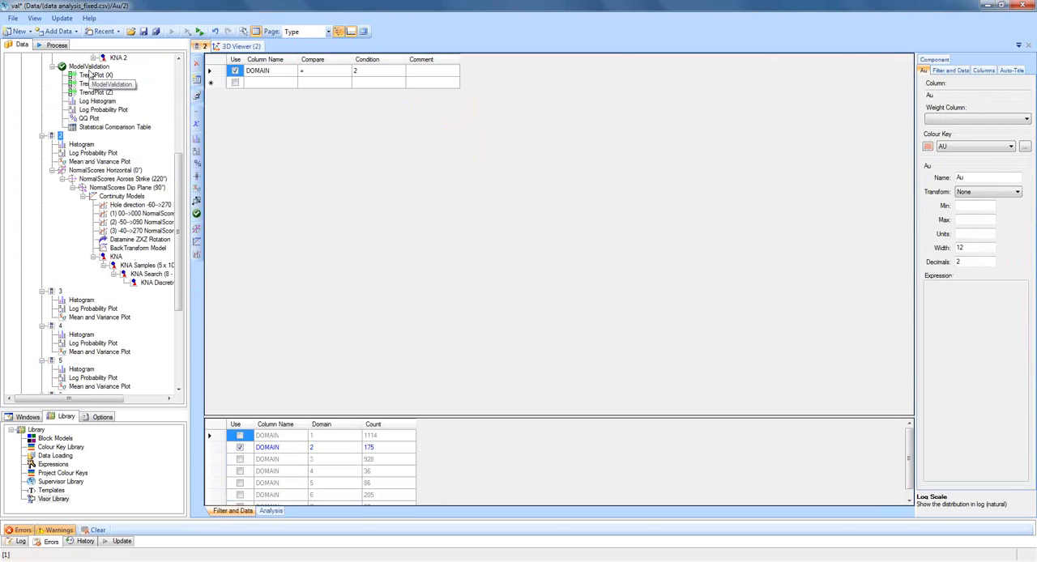
left_click(87, 66)
left_click(60, 136)
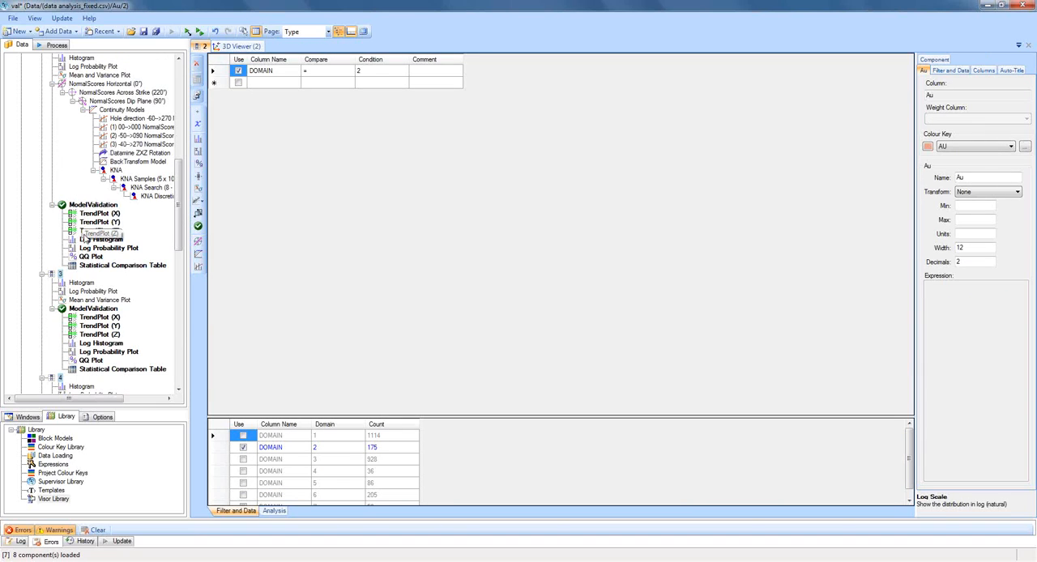
scroll(89, 269, "down", 2)
scroll(88, 269, "down", 7)
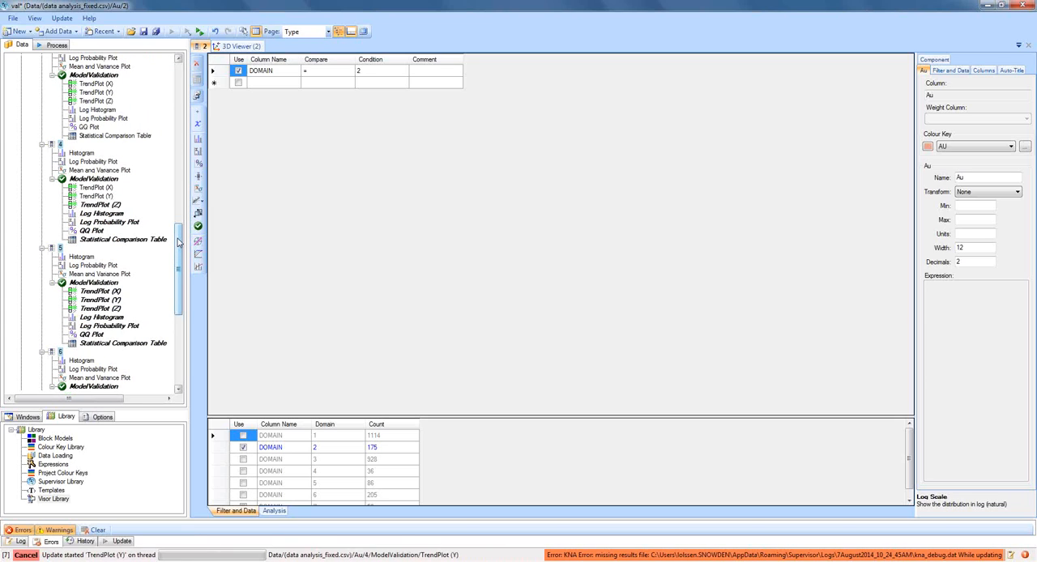
Examine the ModelValidation overview plots of domains 1, 2 and 3.
left_click_drag(178, 238, 192, 95)
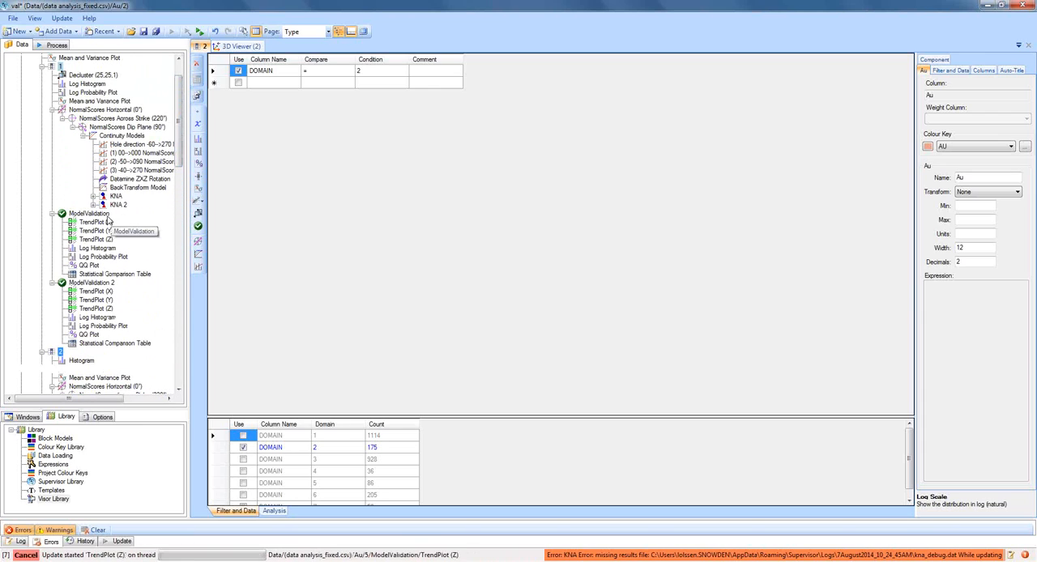
left_click(106, 216)
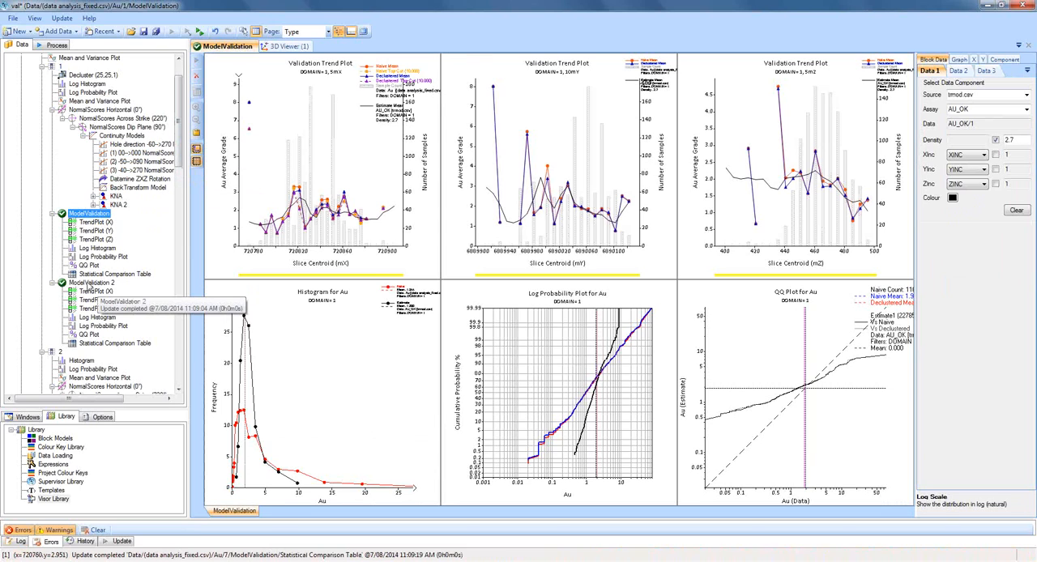
left_click_drag(182, 166, 180, 234)
left_click(89, 240)
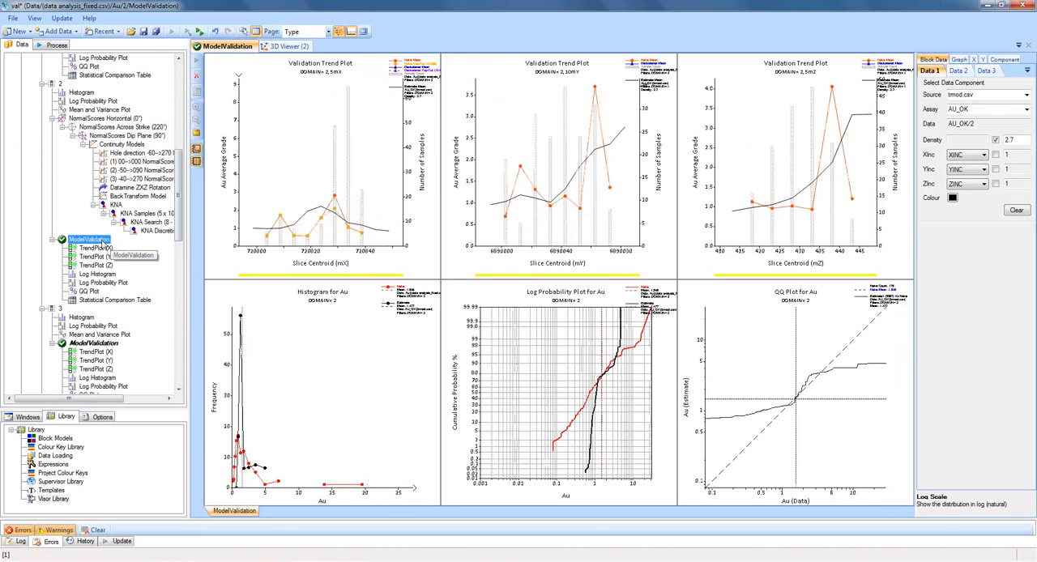
left_click(113, 344)
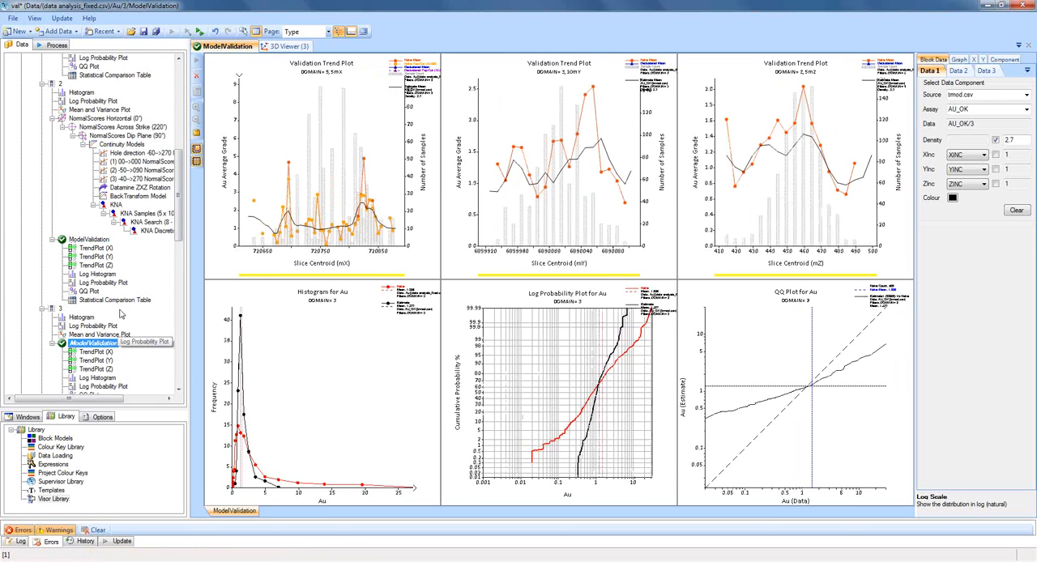
Examine the ModelValidation overview plots of domains 4 to 7, comparing block estimates with the samples.
scroll(118, 318, "down", 3)
scroll(118, 318, "down", 2)
left_click(113, 318)
scroll(114, 320, "down", 4)
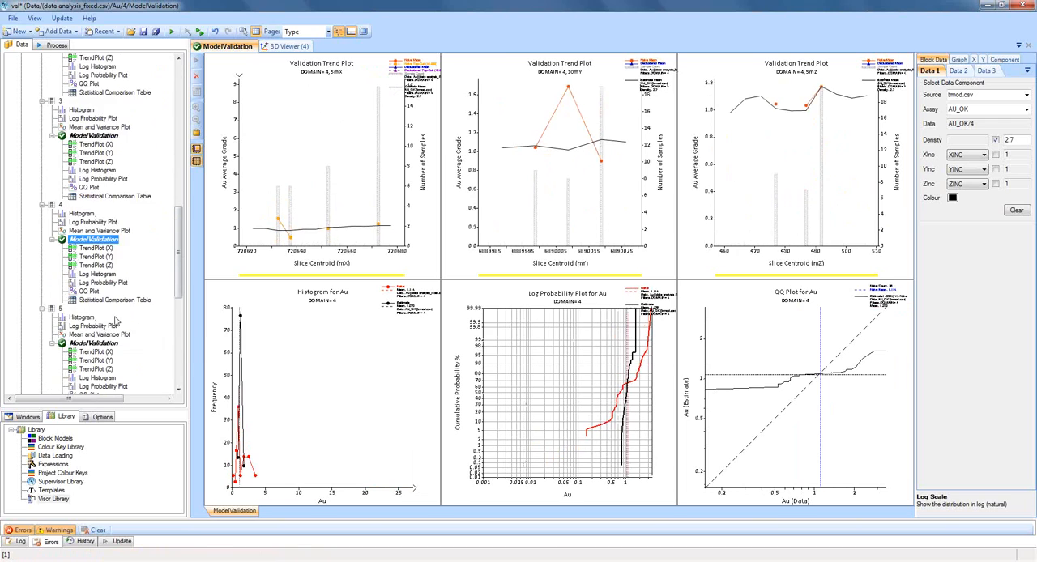
left_click(111, 319)
scroll(110, 323, "down", 3)
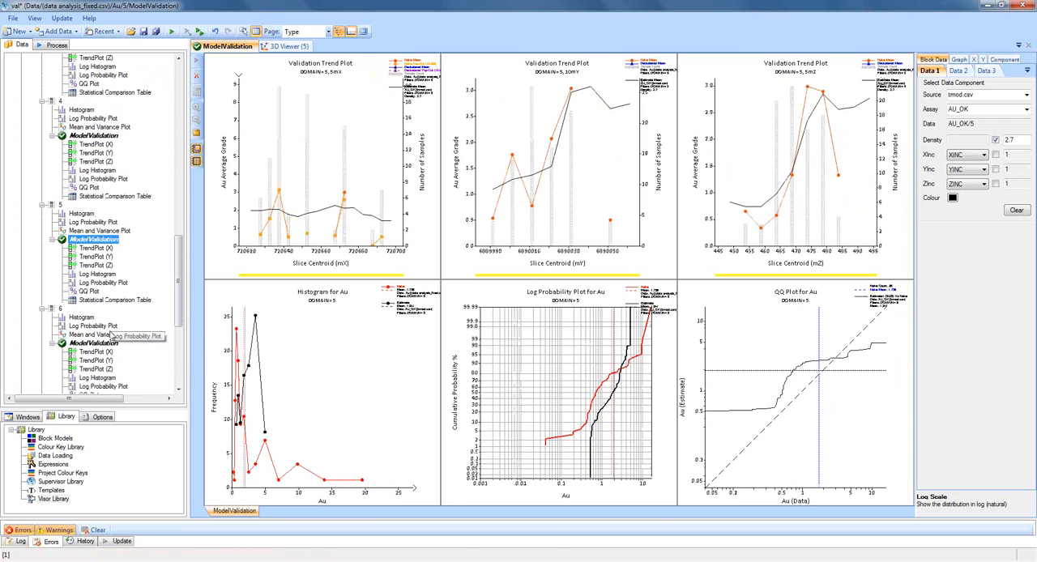
left_click(107, 345)
scroll(112, 329, "down", 6)
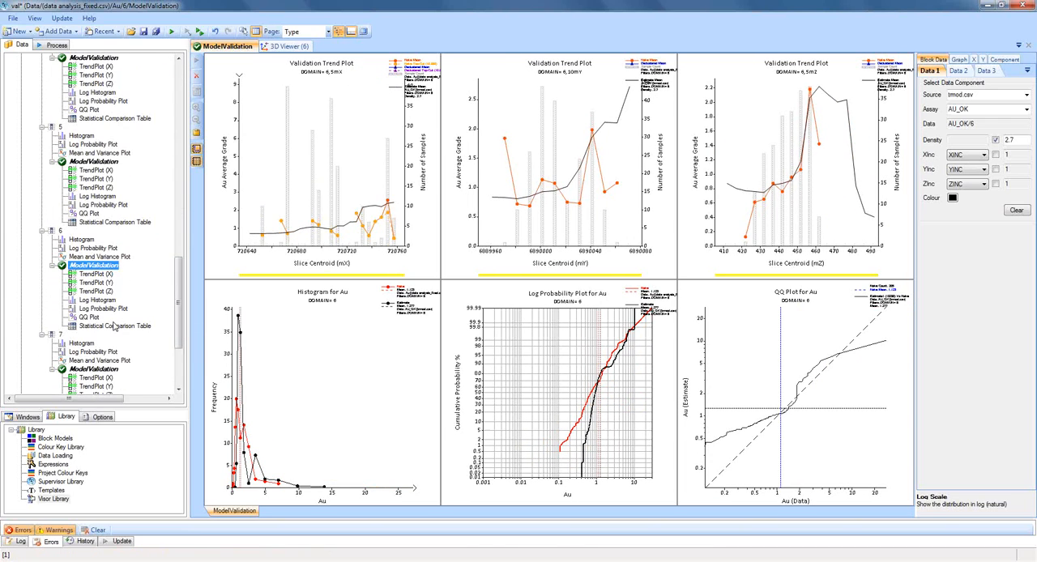
left_click(103, 292)
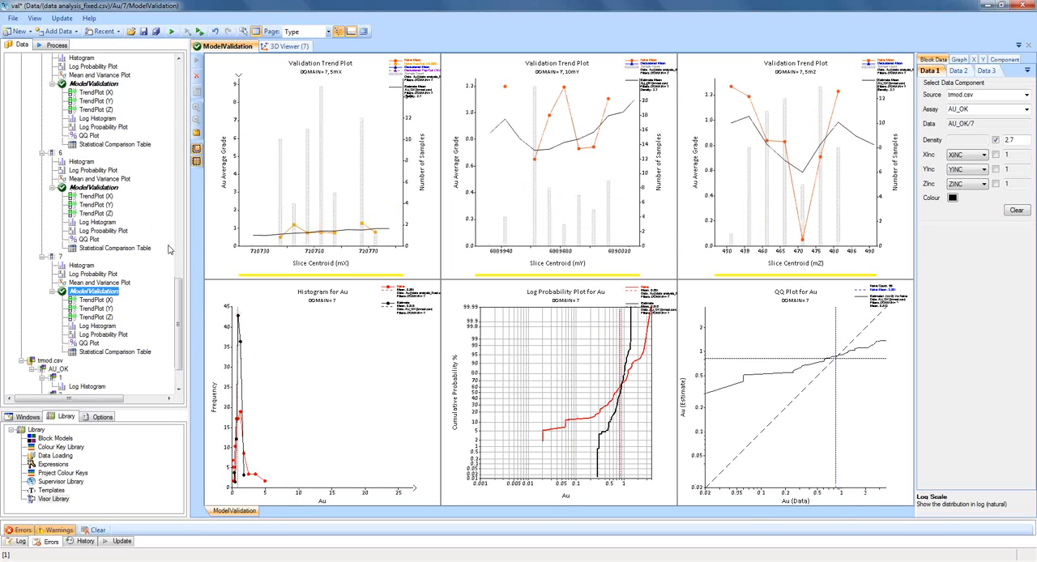
left_click_drag(183, 289, 173, 206)
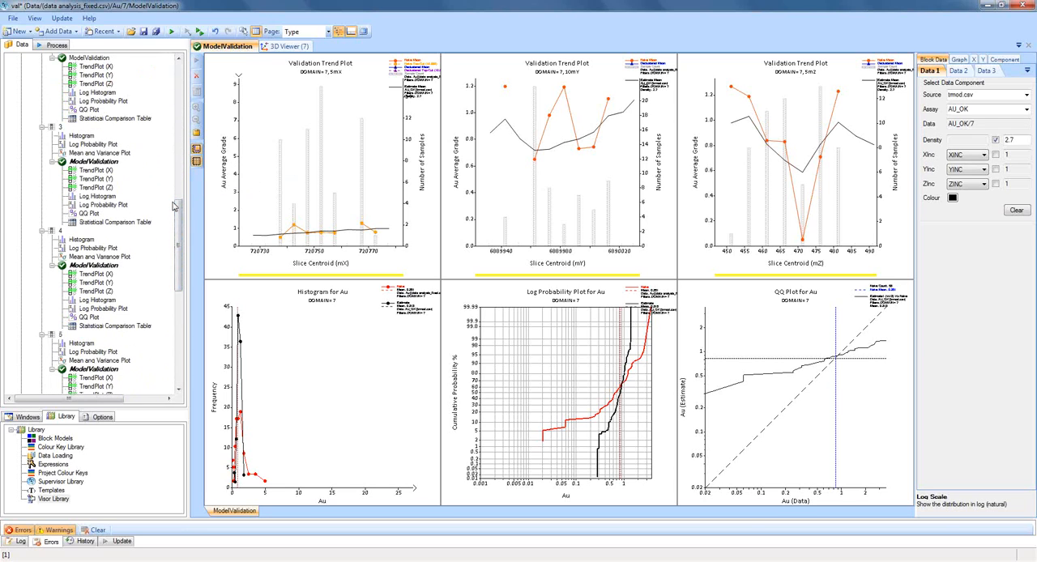